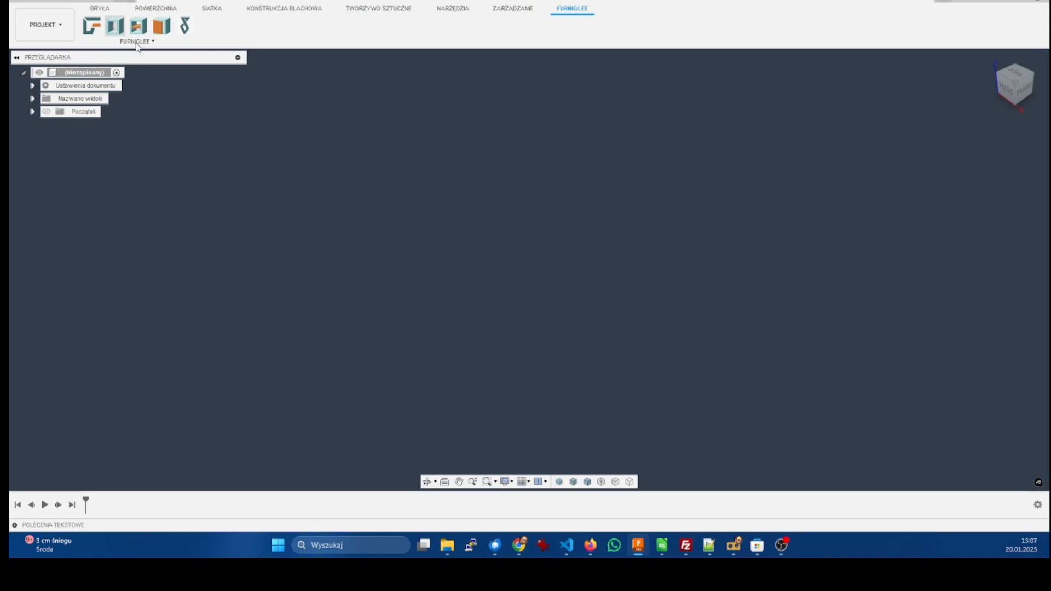
# Step: Examine the screw type and leg type choices available in the BaseBody cabinet settings, leaving without creating a cabinet
pyautogui.click(115, 25)
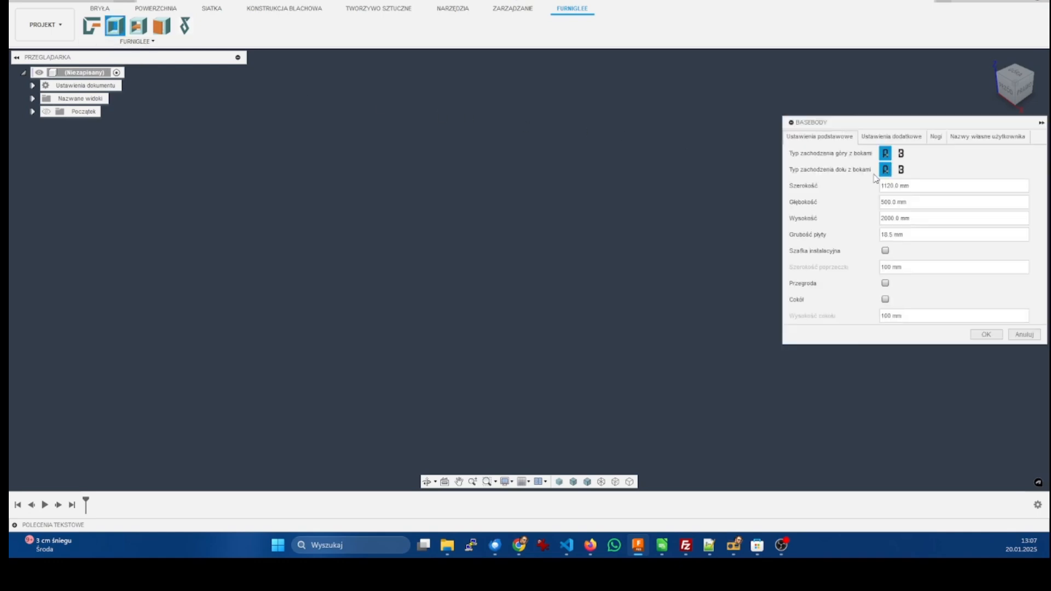
pyautogui.click(907, 137)
pyautogui.click(911, 170)
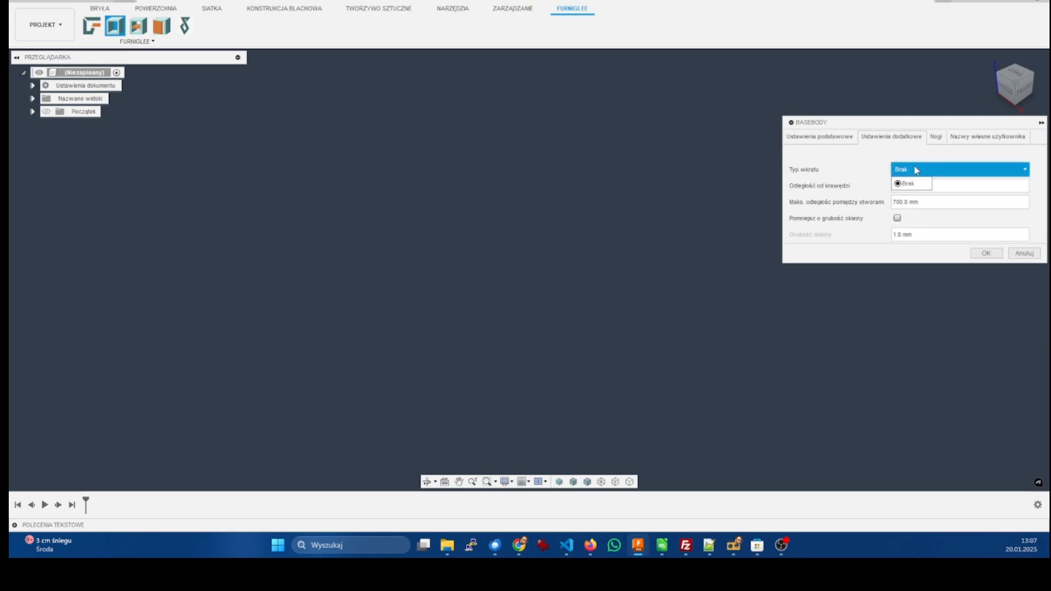
pyautogui.click(913, 184)
pyautogui.click(936, 137)
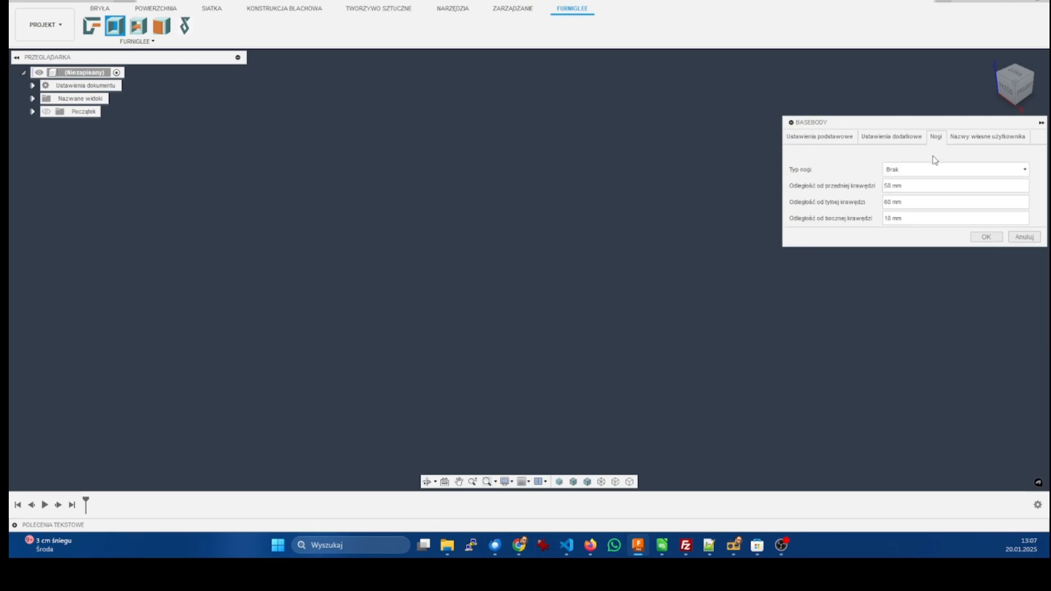
pyautogui.click(931, 176)
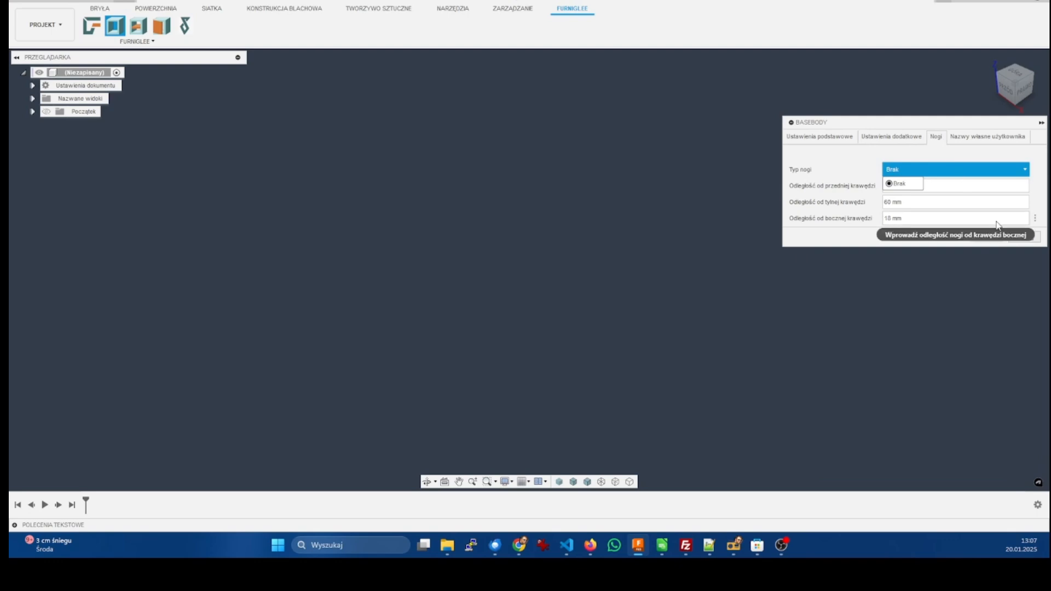
pyautogui.click(1019, 240)
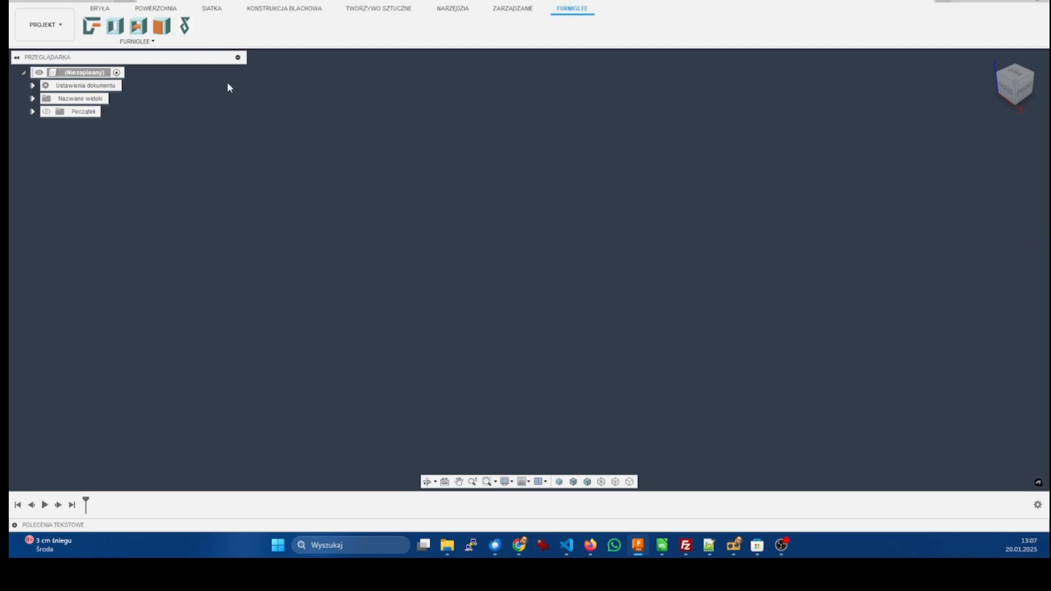
# Step: Open the Shelf Support D5 L16 design from the Shelf folder of the Baza project data
pyautogui.click(20, 1)
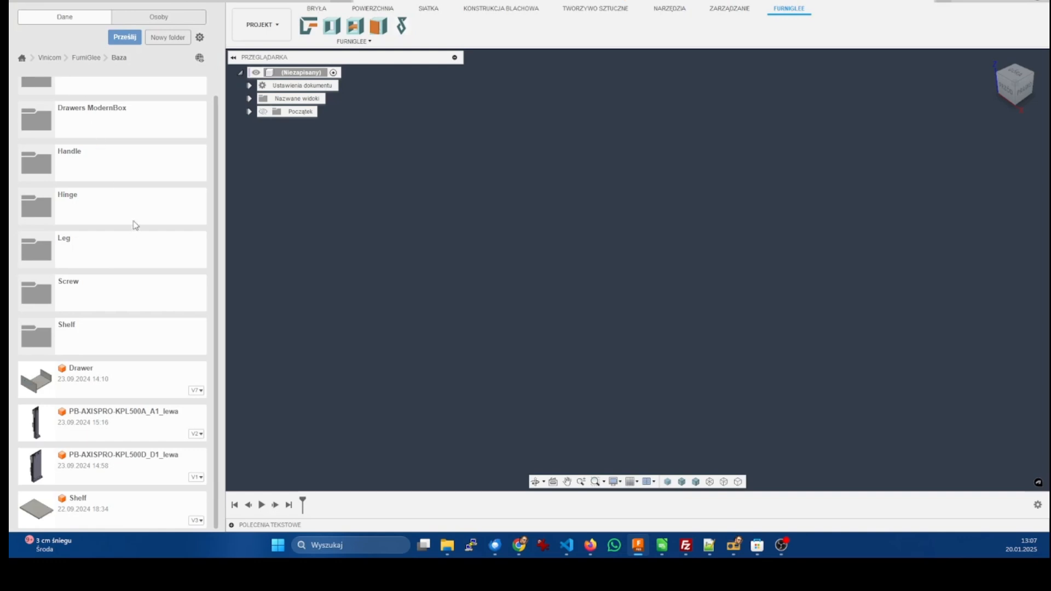
pyautogui.click(130, 339)
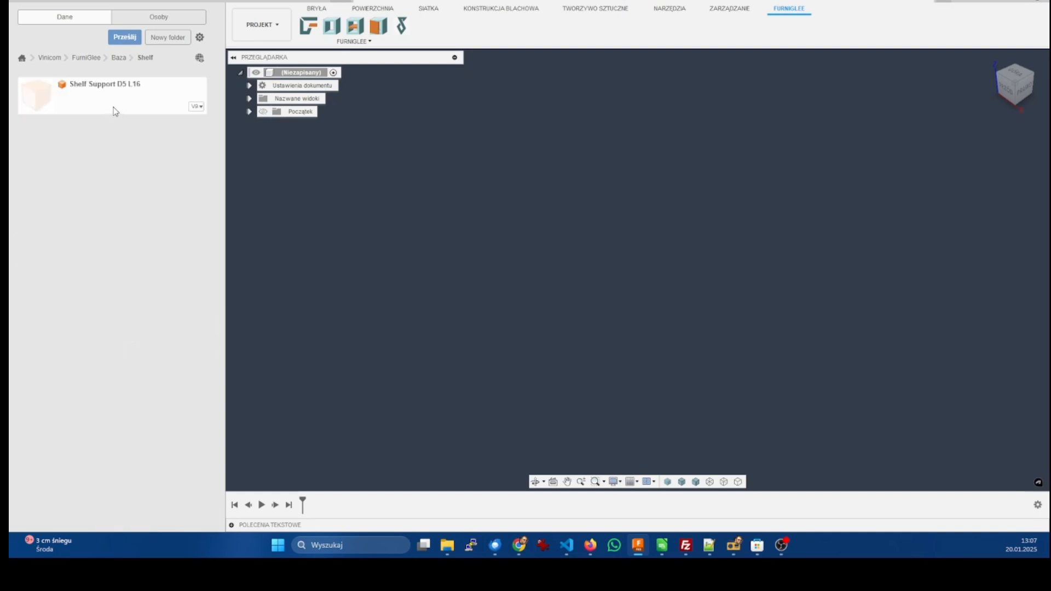
pyautogui.doubleClick(116, 111)
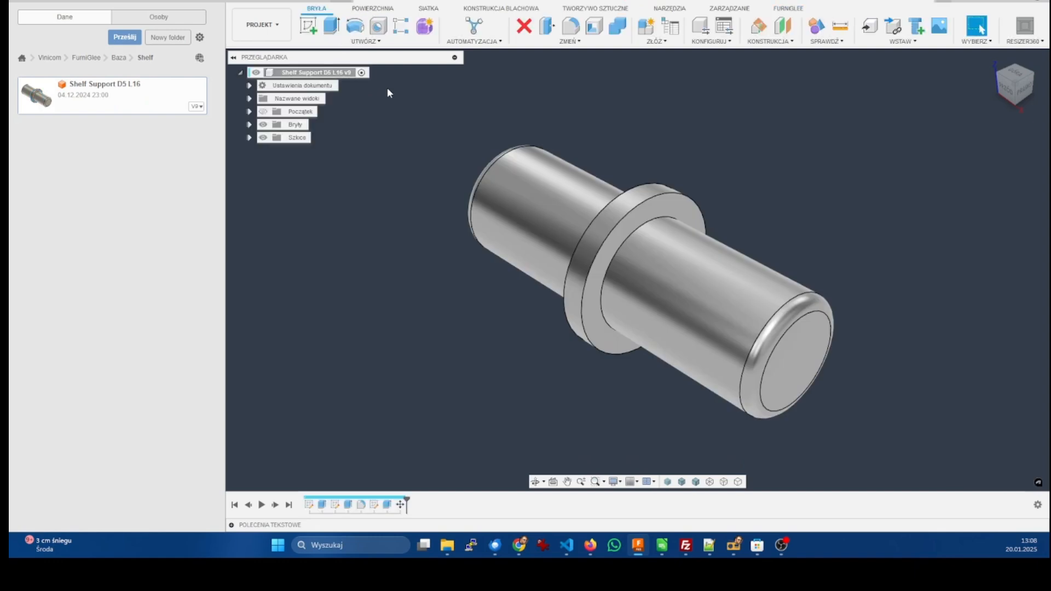
# Step: Add the shelf support to the FurniGlee database as Podpórka półki and close its design
pyautogui.click(790, 8)
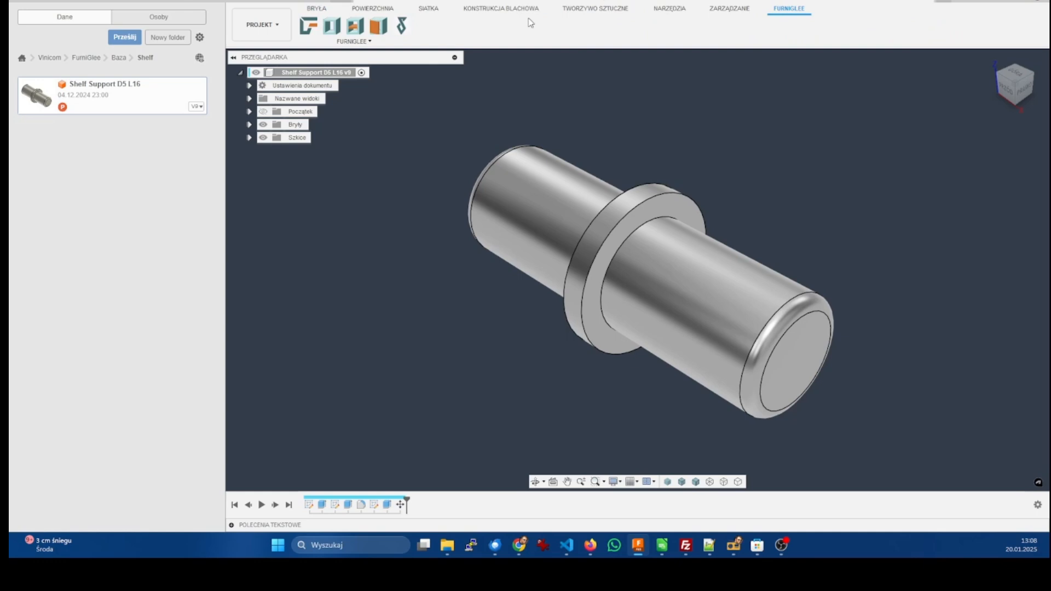
pyautogui.click(403, 28)
pyautogui.click(864, 144)
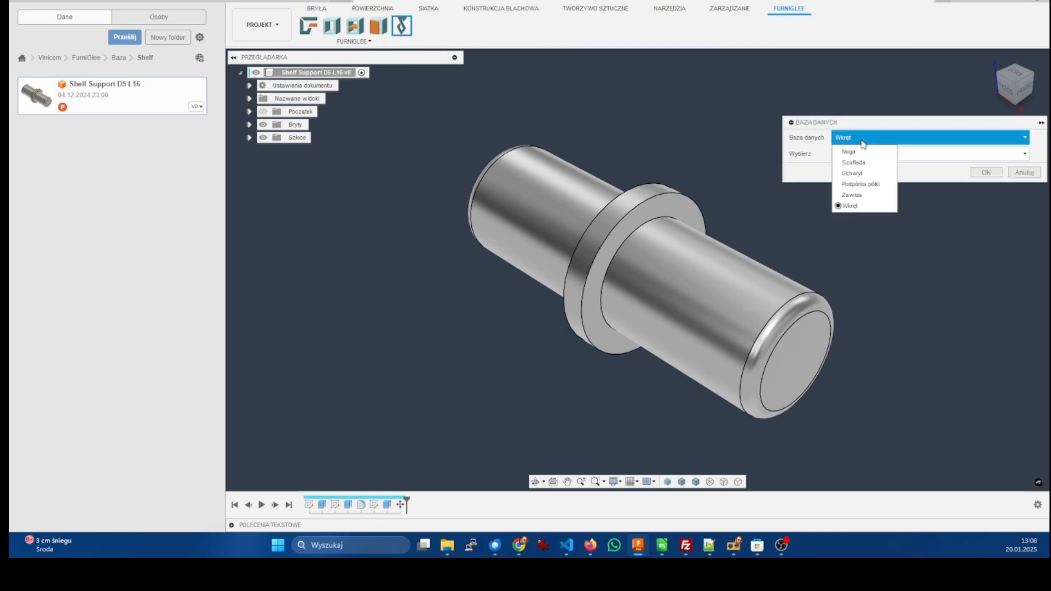
pyautogui.click(865, 185)
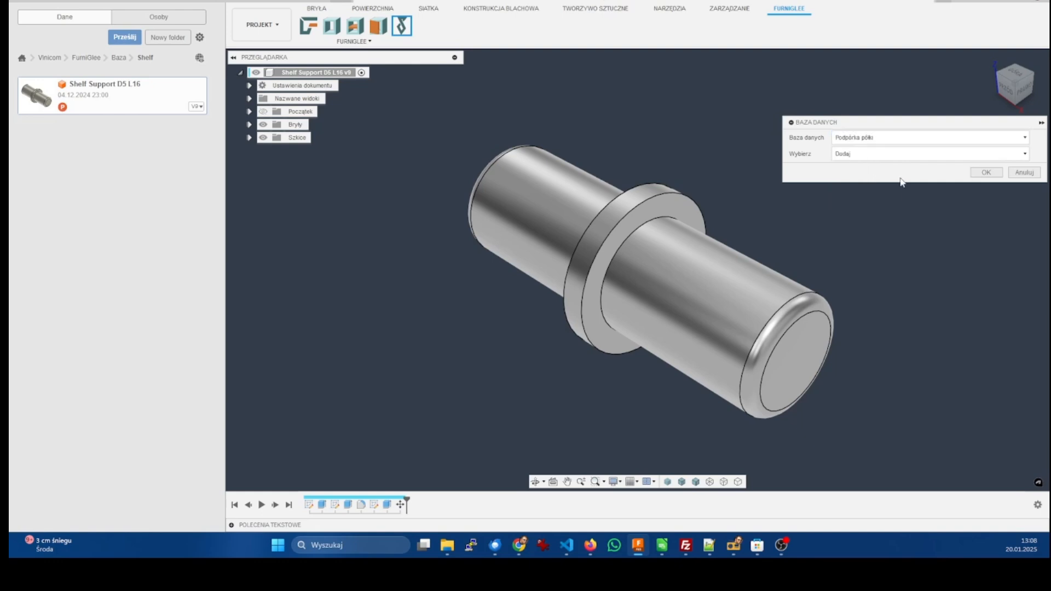
pyautogui.click(984, 173)
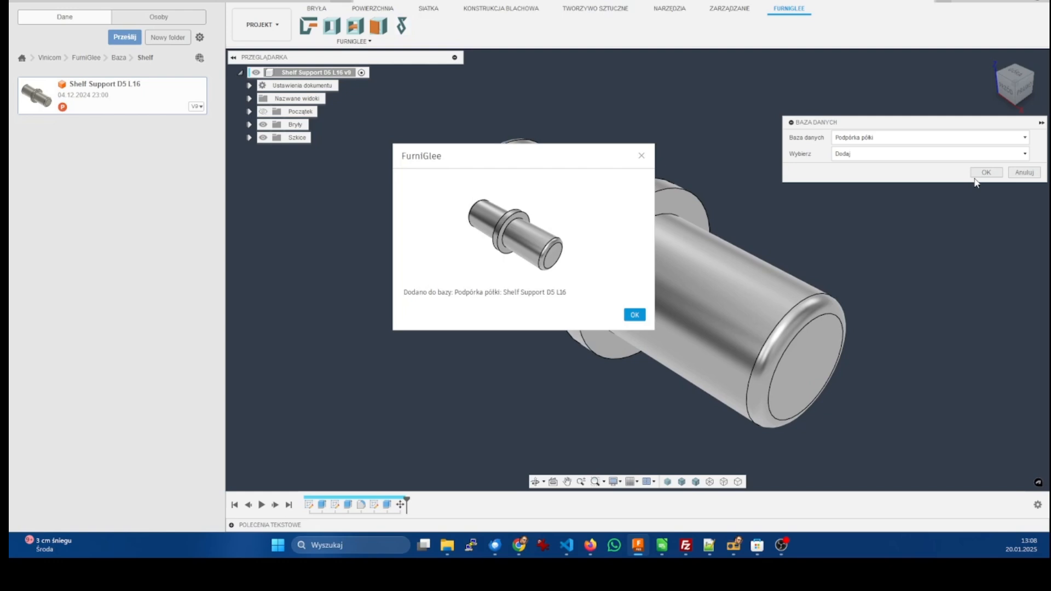
pyautogui.click(635, 315)
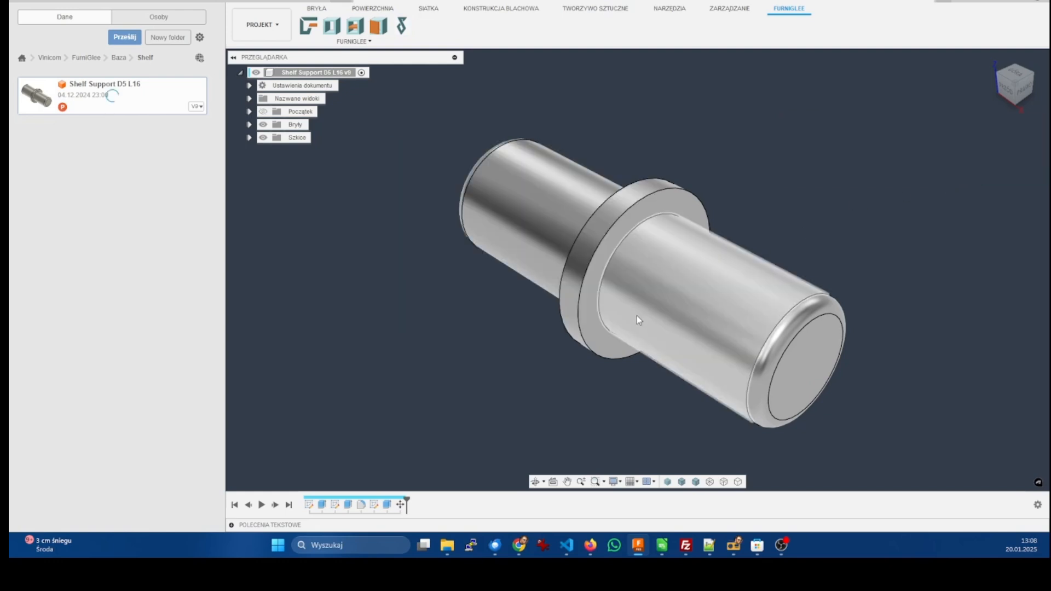
pyautogui.click(929, 2)
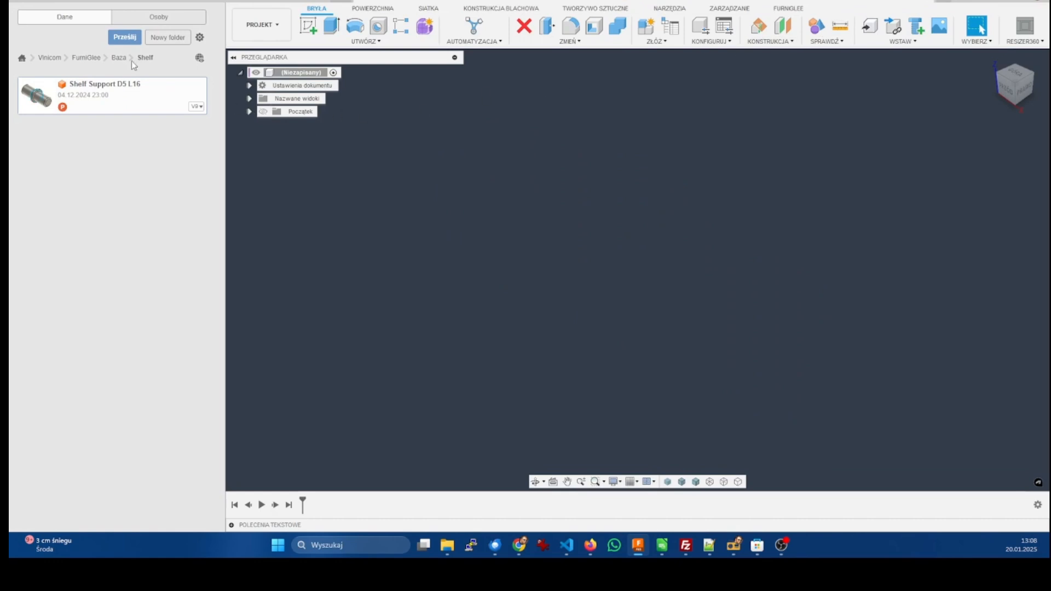
# Step: Switch the project data from the Shelf folder to the Handle folder and open the Duo Handle design
pyautogui.click(131, 58)
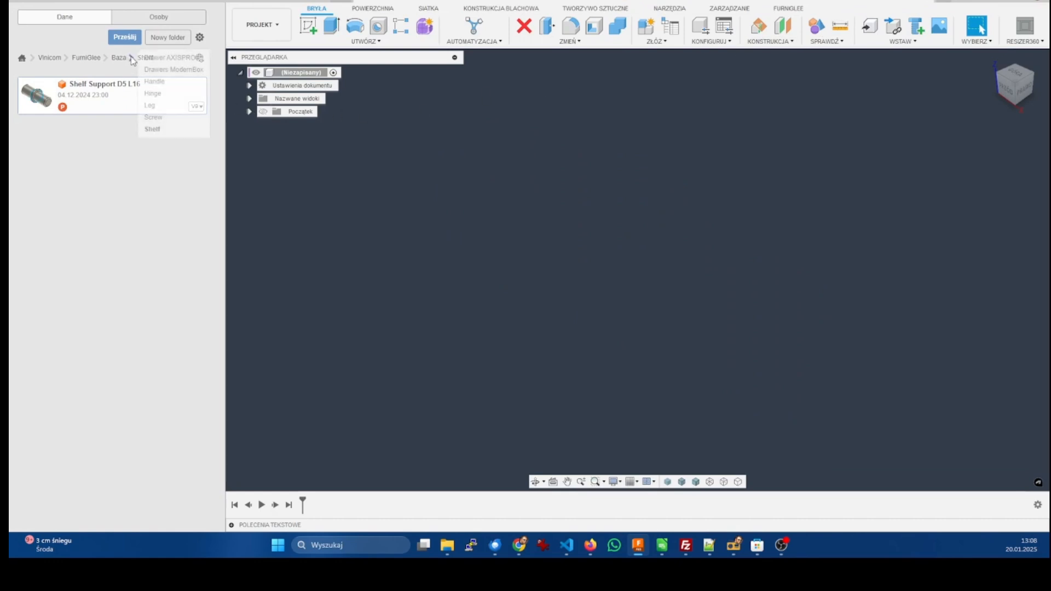
pyautogui.click(131, 58)
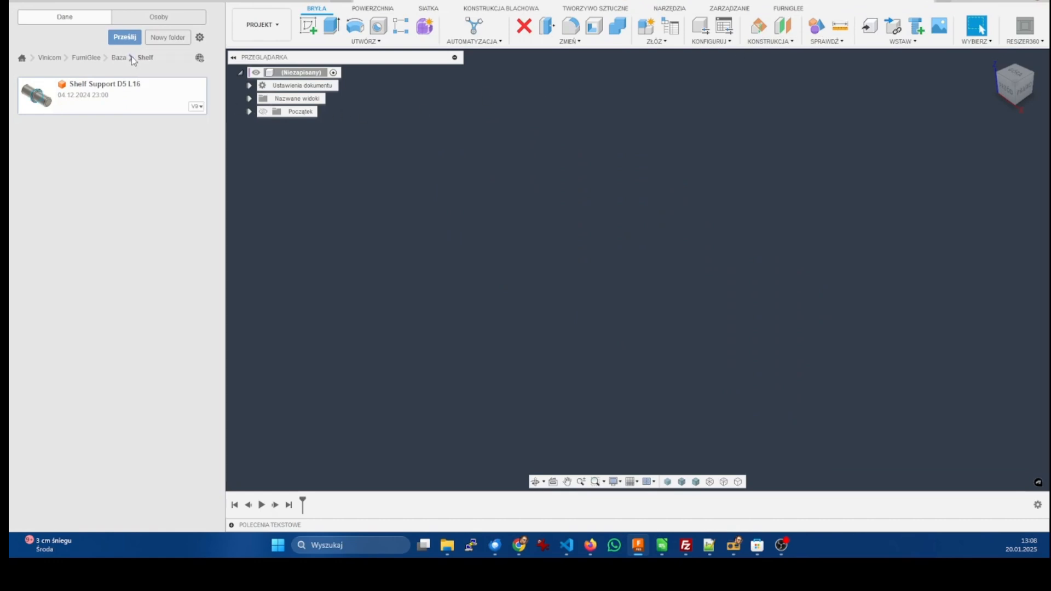
pyautogui.click(131, 59)
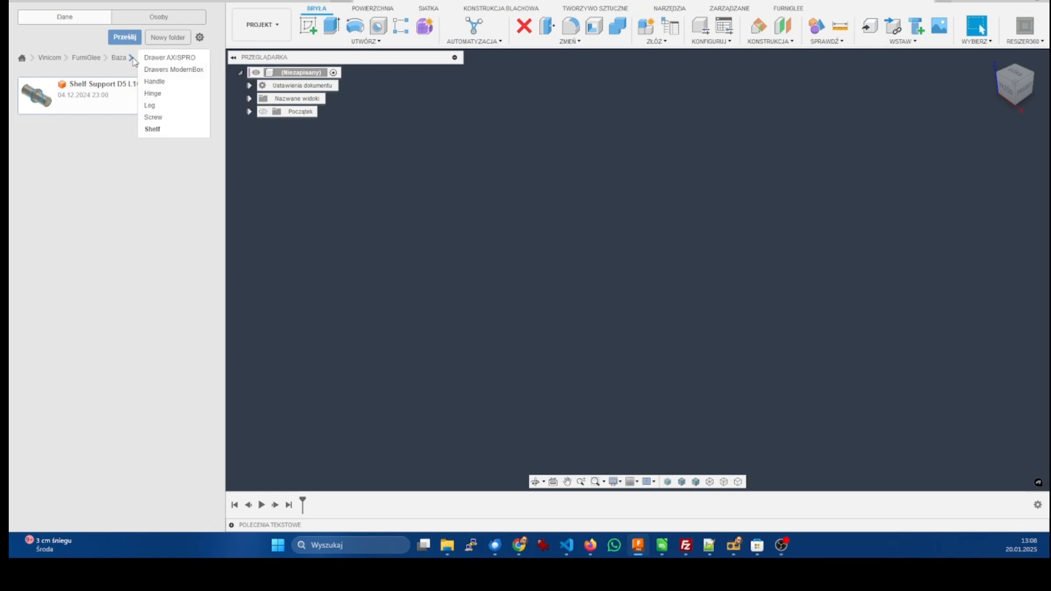
pyautogui.click(154, 82)
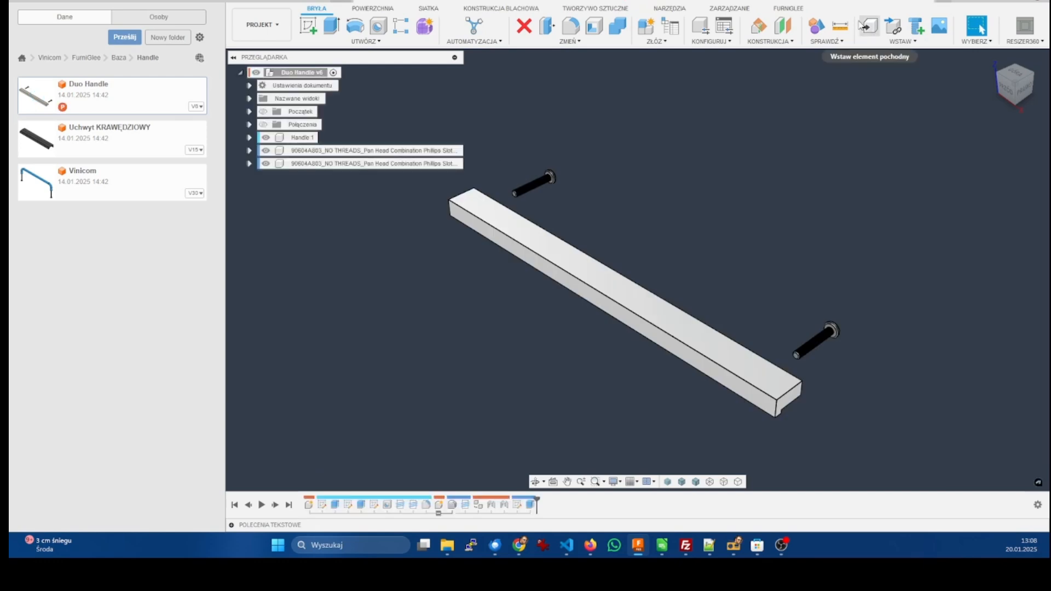
# Step: Add the Duo Handle to the FurniGlee database as an Uchwyt and close its design
pyautogui.click(797, 11)
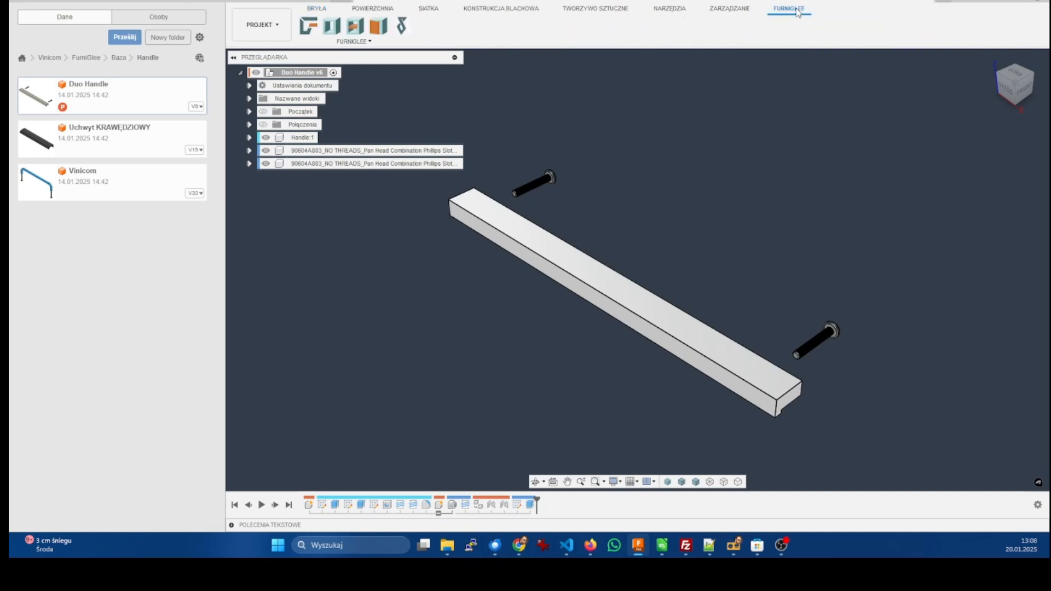
pyautogui.click(403, 25)
pyautogui.click(879, 138)
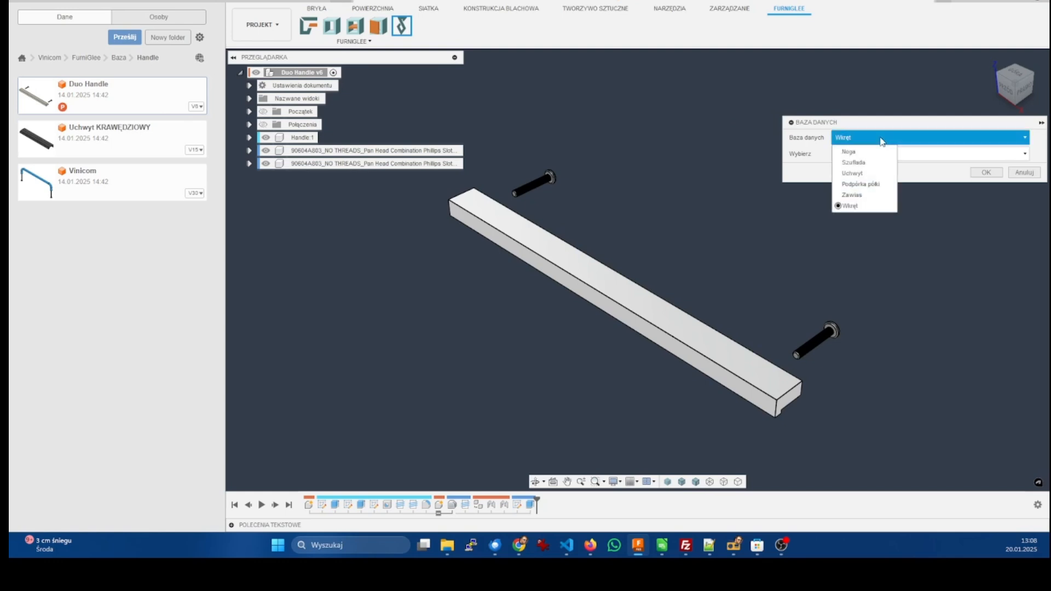
pyautogui.click(862, 173)
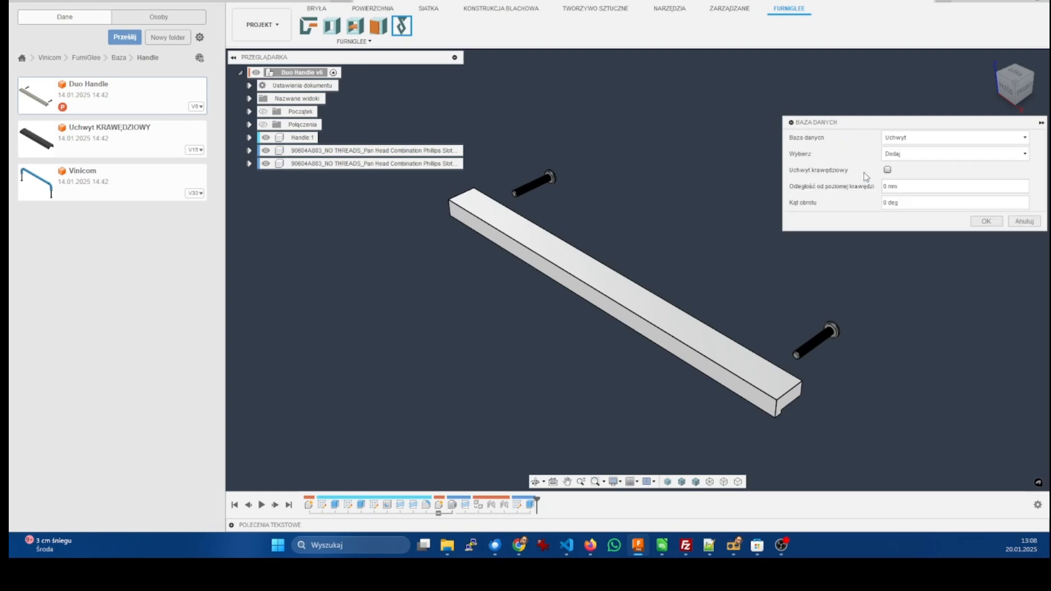
pyautogui.click(989, 222)
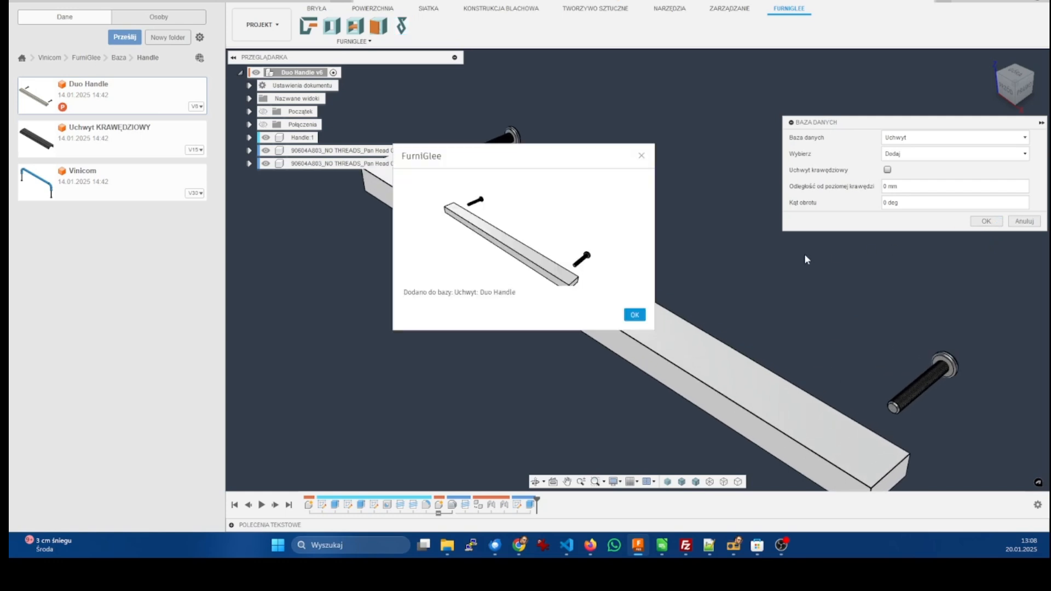
pyautogui.click(635, 315)
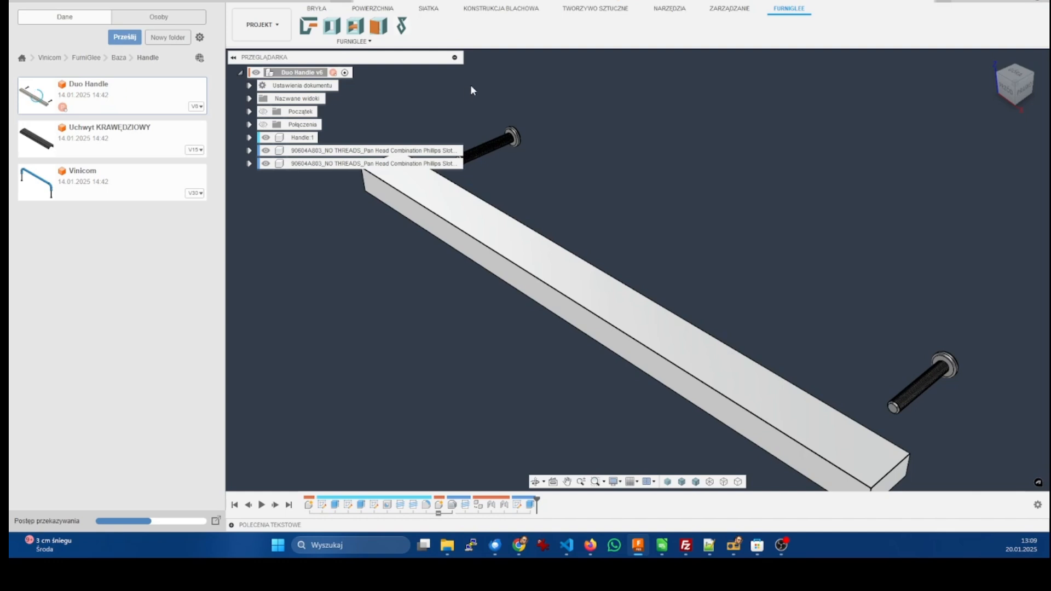
pyautogui.click(928, 2)
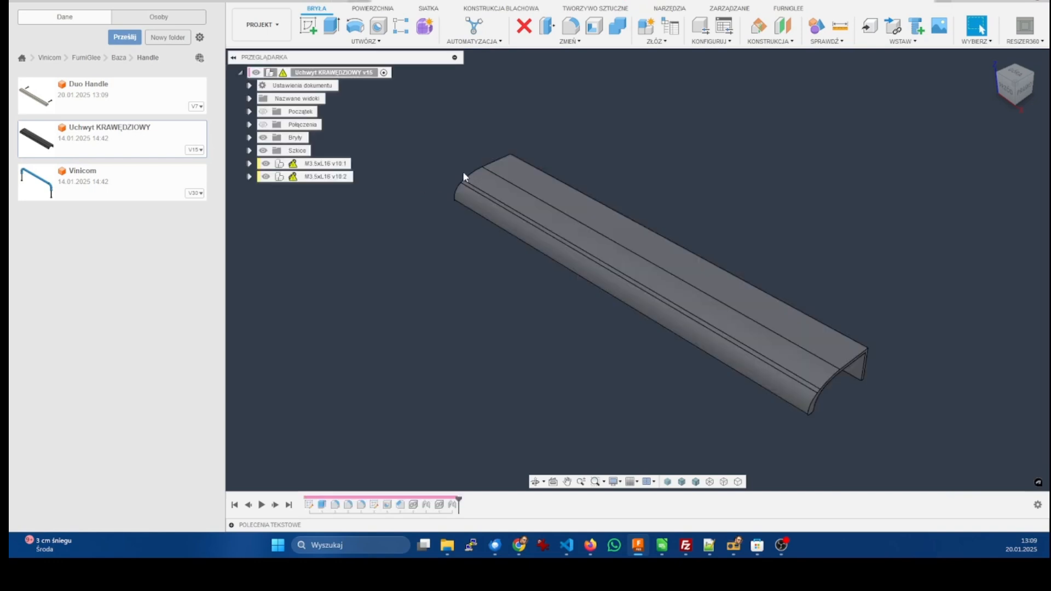
# Step: Add Uchwyt KRAWĘDZIOWY to the database as an Uchwyt with Uchwyt krawędziowy enabled and 8 mm from the horizontal edge, and close the design
pyautogui.click(802, 10)
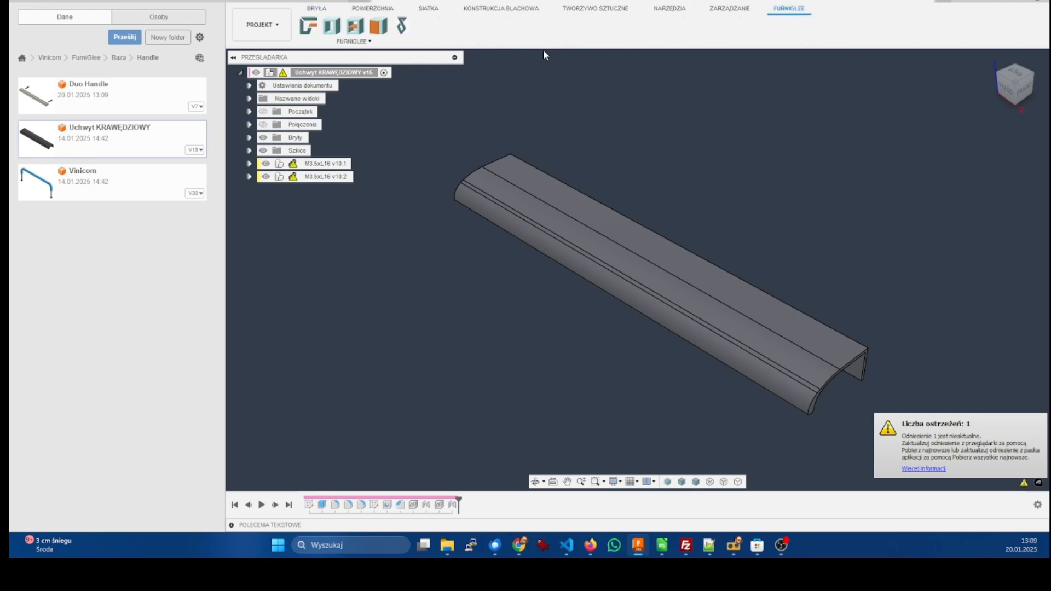
pyautogui.click(405, 26)
pyautogui.click(849, 139)
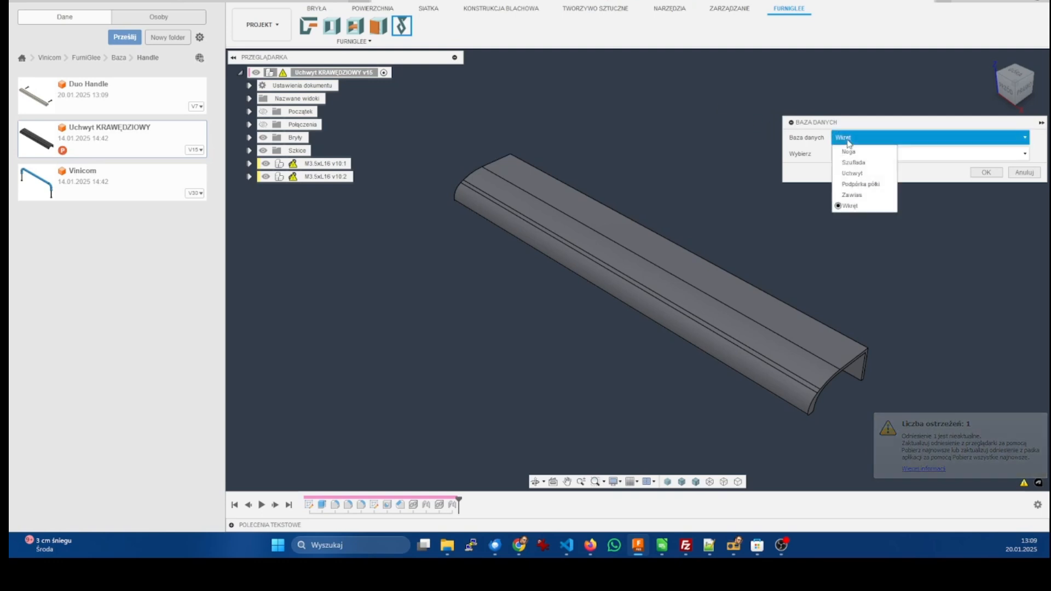
pyautogui.click(853, 174)
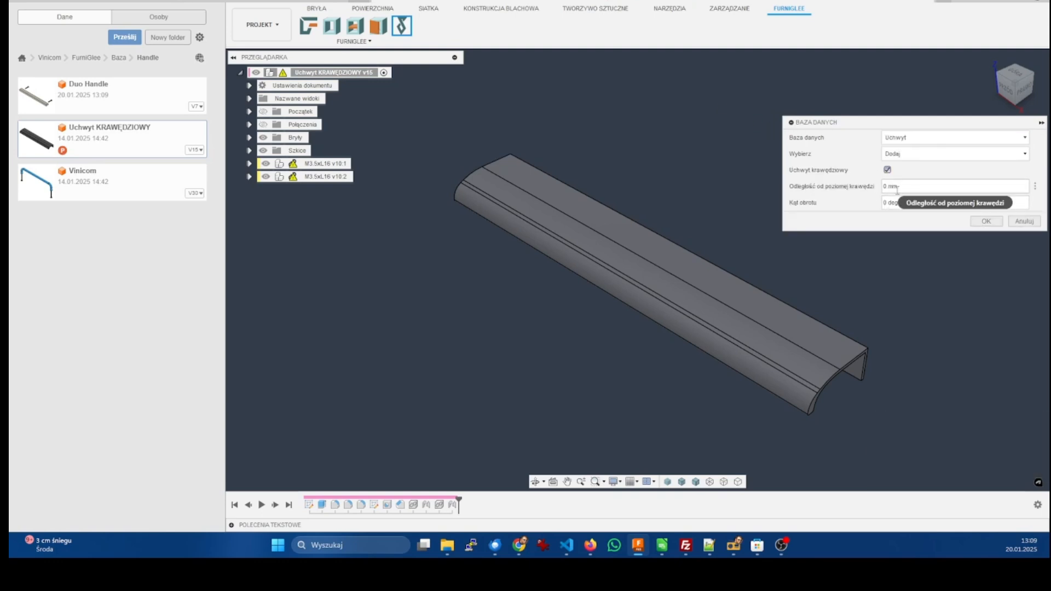
pyautogui.moveTo(899, 189); pyautogui.dragTo(884, 187)
pyautogui.write('8')
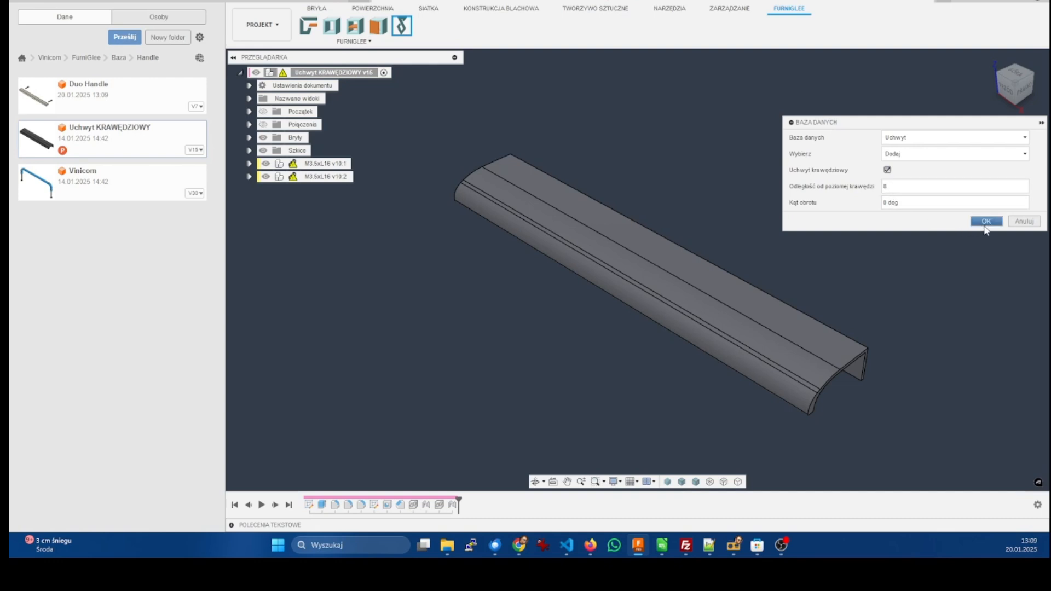
pyautogui.click(987, 221)
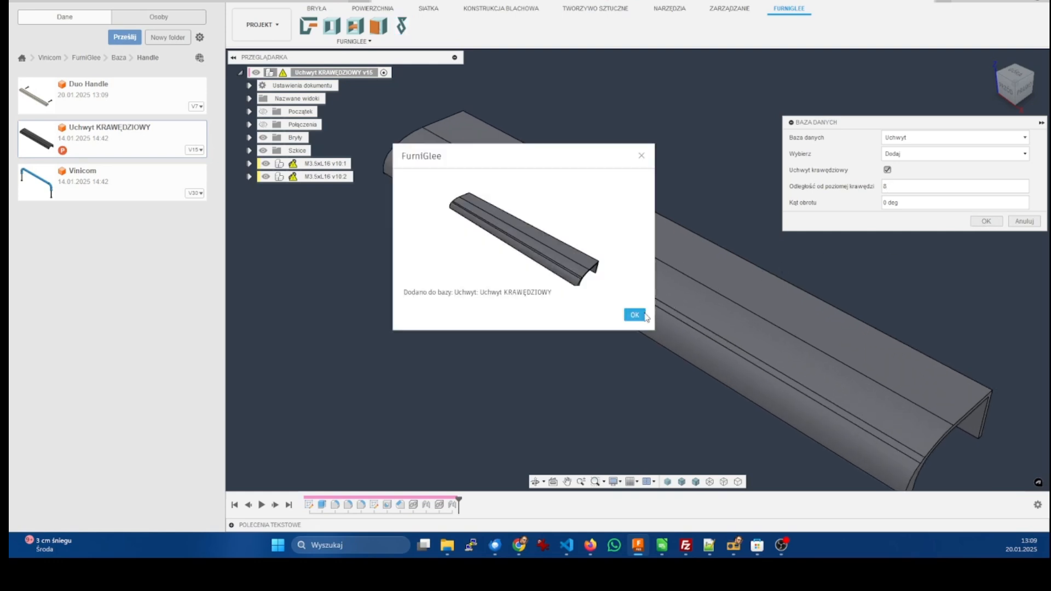
pyautogui.click(641, 314)
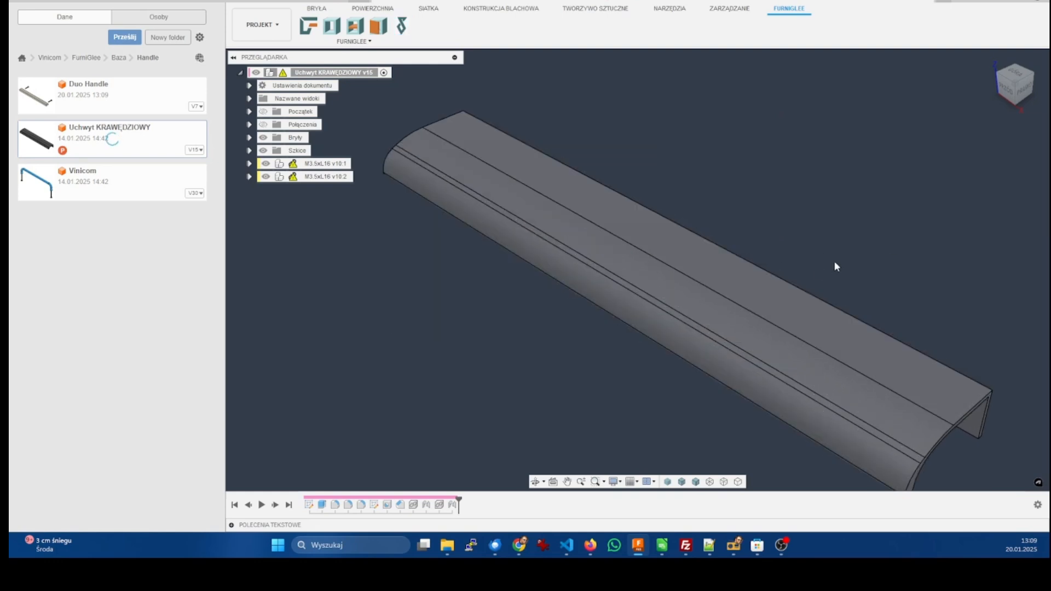
pyautogui.moveTo(833, 262)
pyautogui.keyDown('shift'); pyautogui.mouseDown(button='middle')
pyautogui.moveTo(766, 225)
pyautogui.moveTo(834, 250)
pyautogui.mouseUp(button='middle'); pyautogui.keyUp('shift')
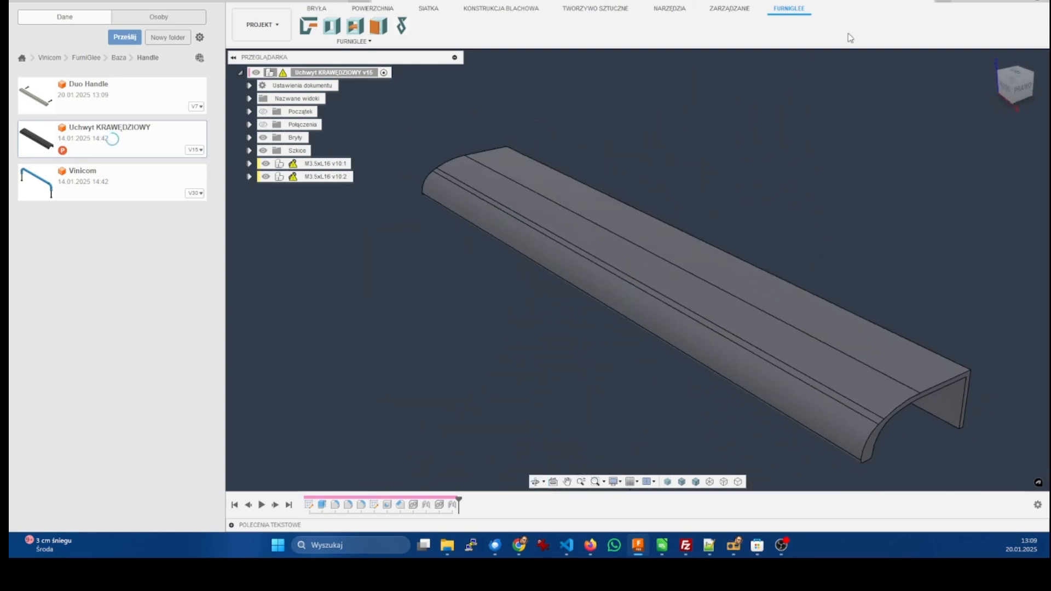
pyautogui.click(928, 1)
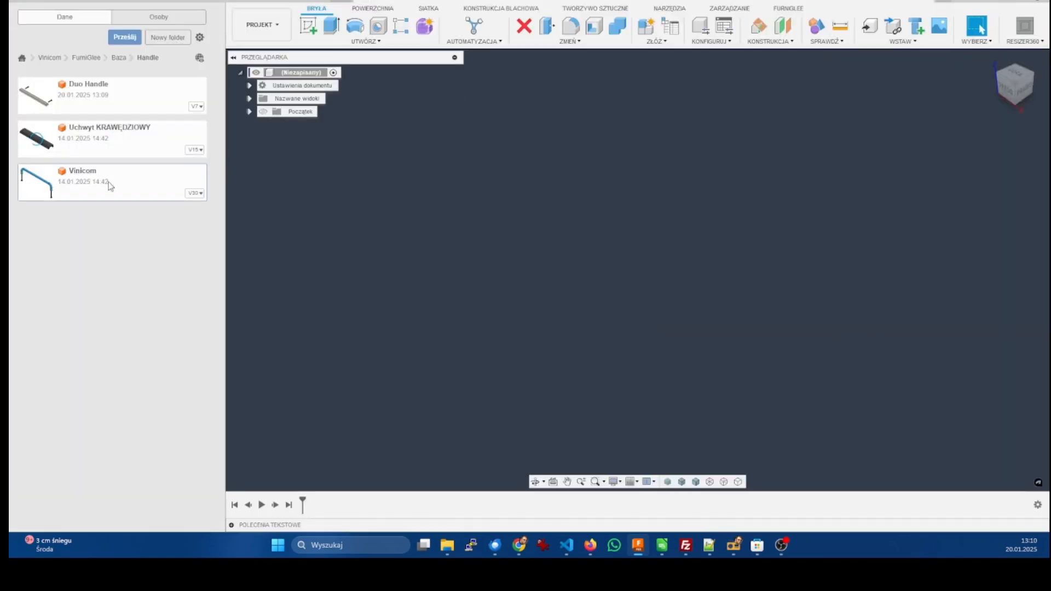
# Step: Open the Vinicom handle design, add it to the FurniGlee database as an Uchwyt, and close the design
pyautogui.doubleClick(109, 186)
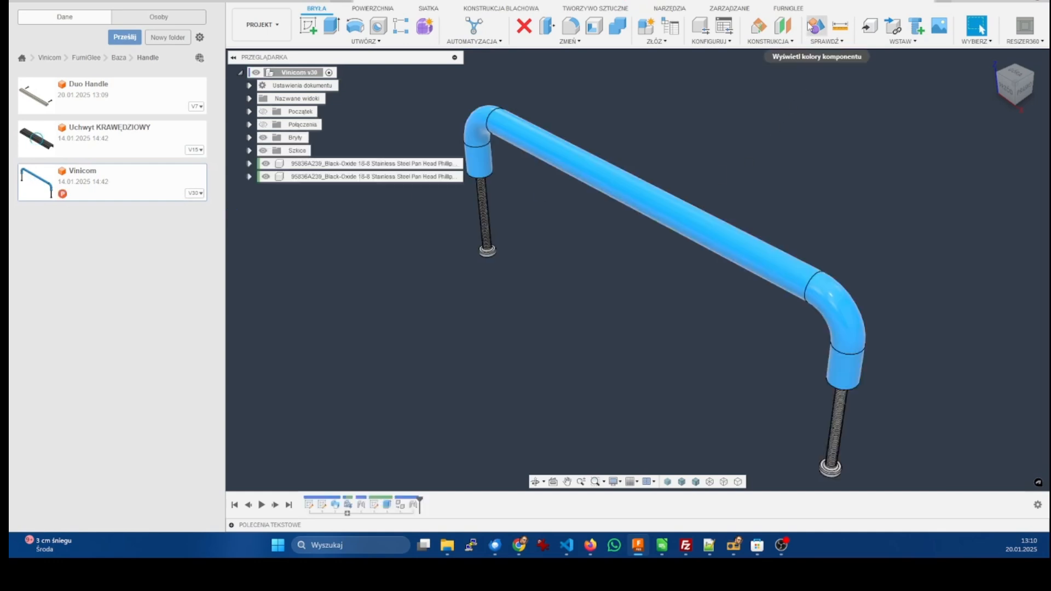
pyautogui.click(788, 8)
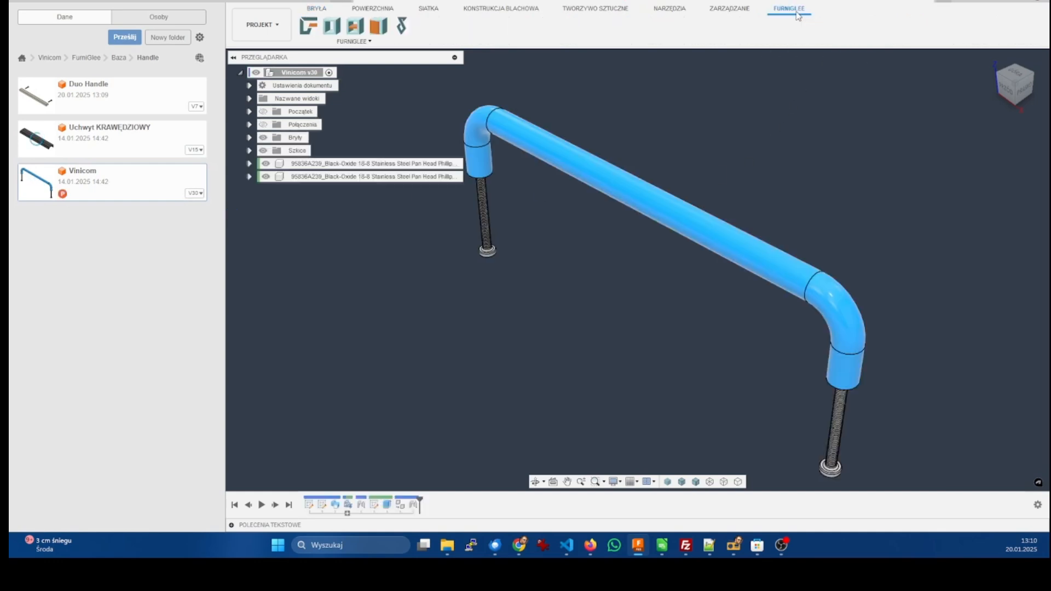
pyautogui.click(401, 25)
pyautogui.click(834, 140)
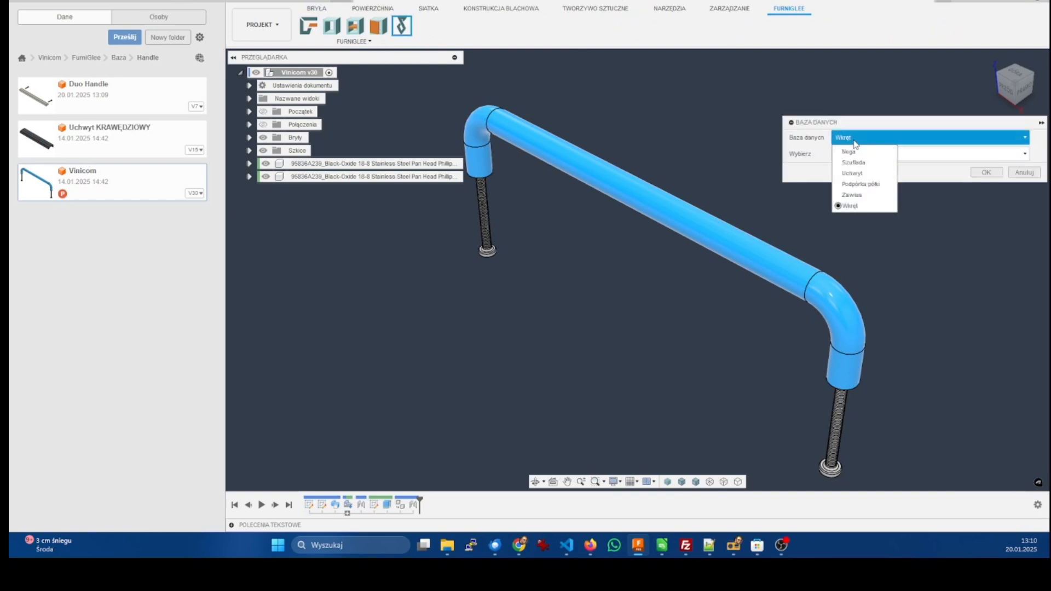
pyautogui.click(860, 173)
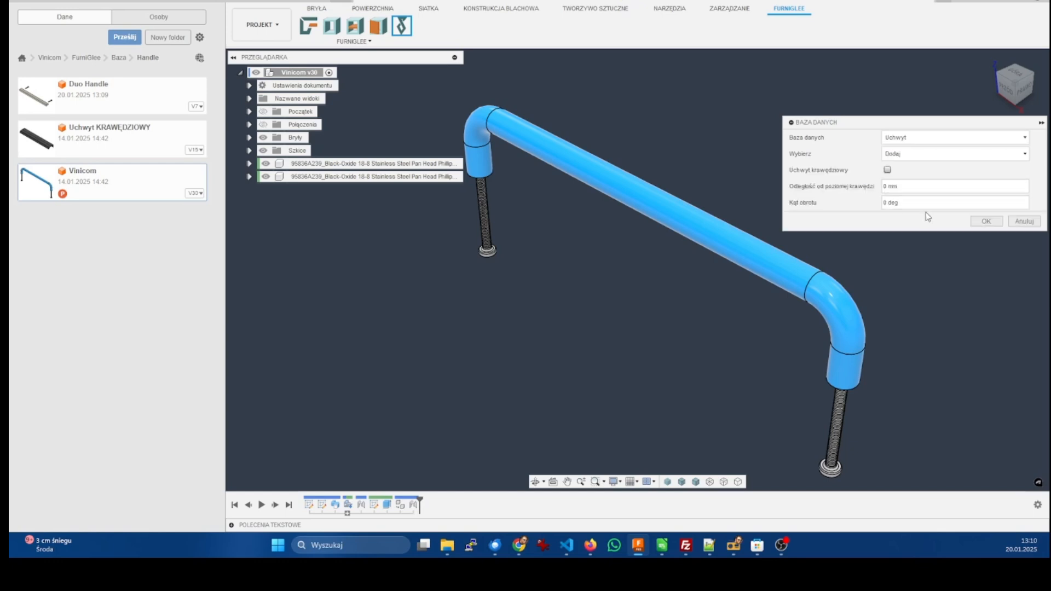
pyautogui.click(987, 221)
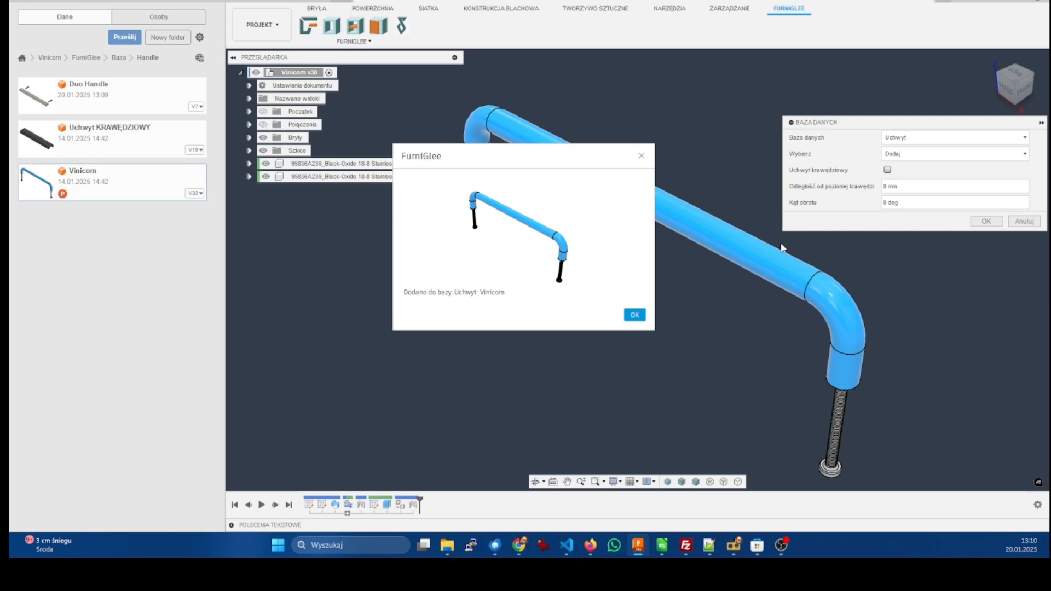
pyautogui.click(635, 314)
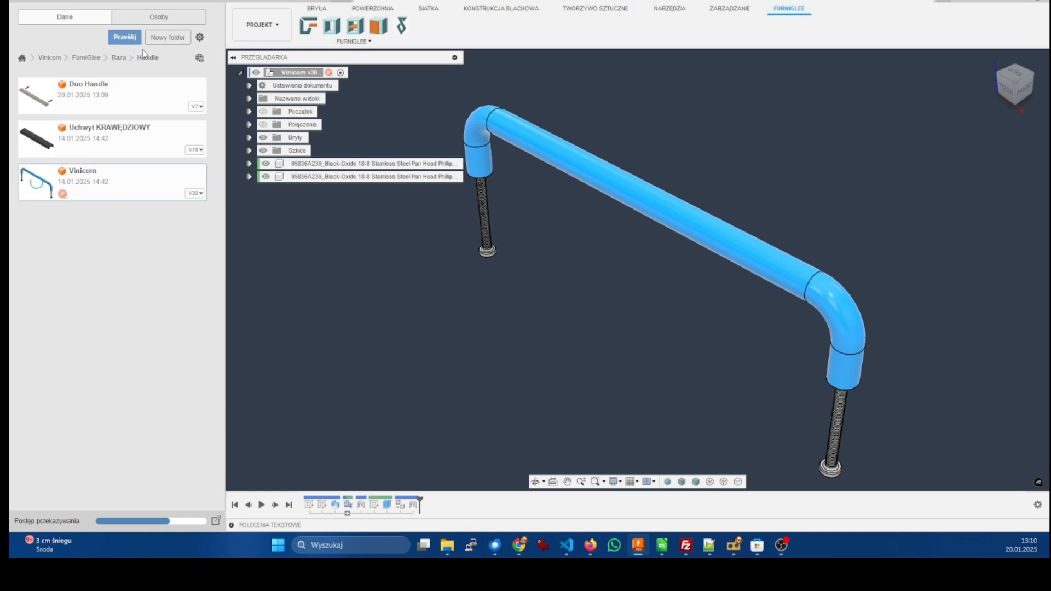
pyautogui.click(931, 1)
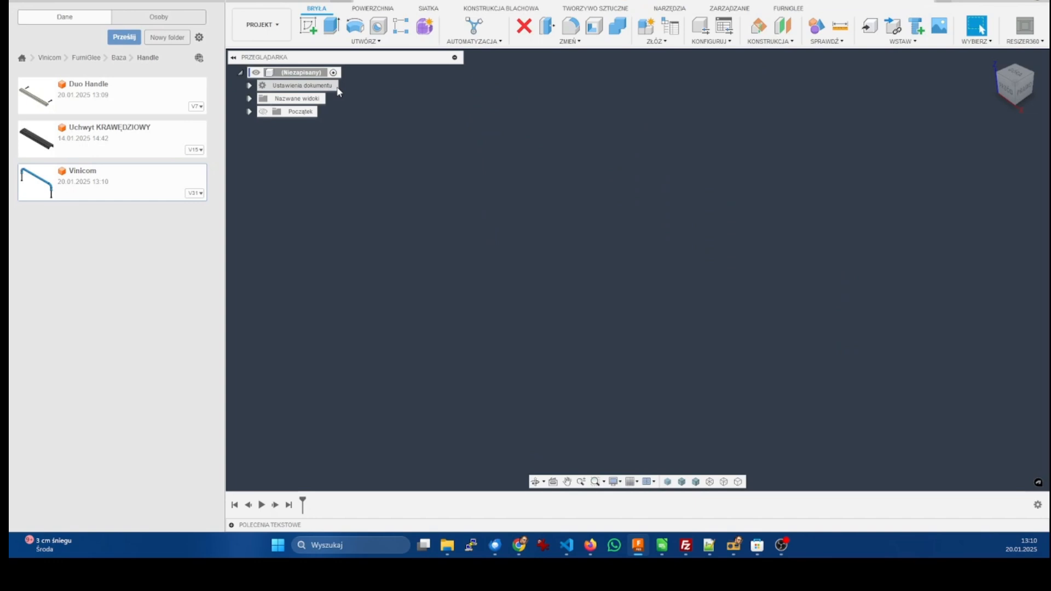
# Step: Switch the project data from the Handle folder to the Hinge folder and open the Hinge GTV design
pyautogui.click(133, 57)
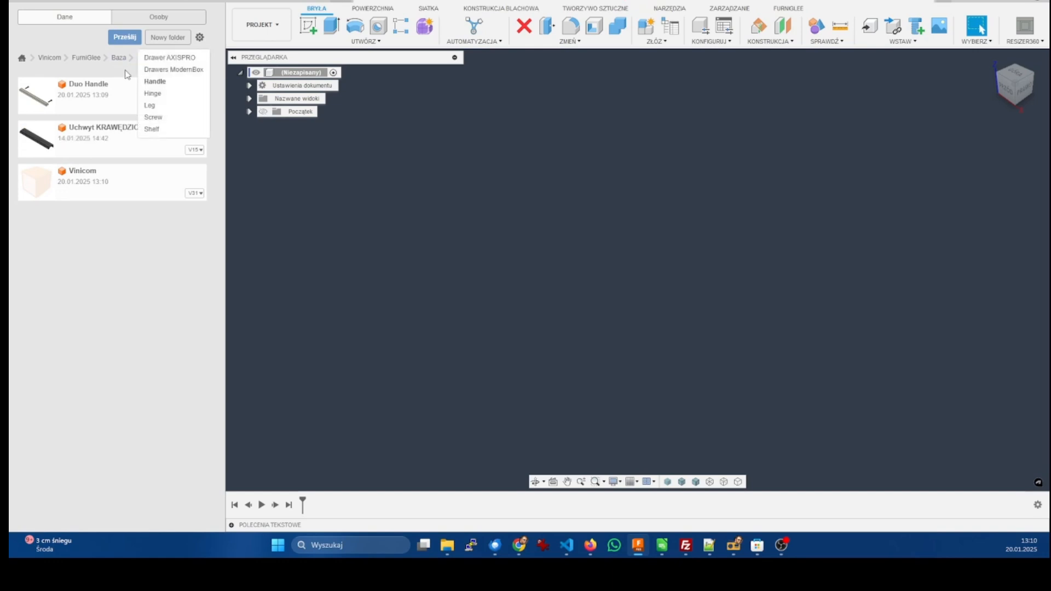
pyautogui.click(153, 94)
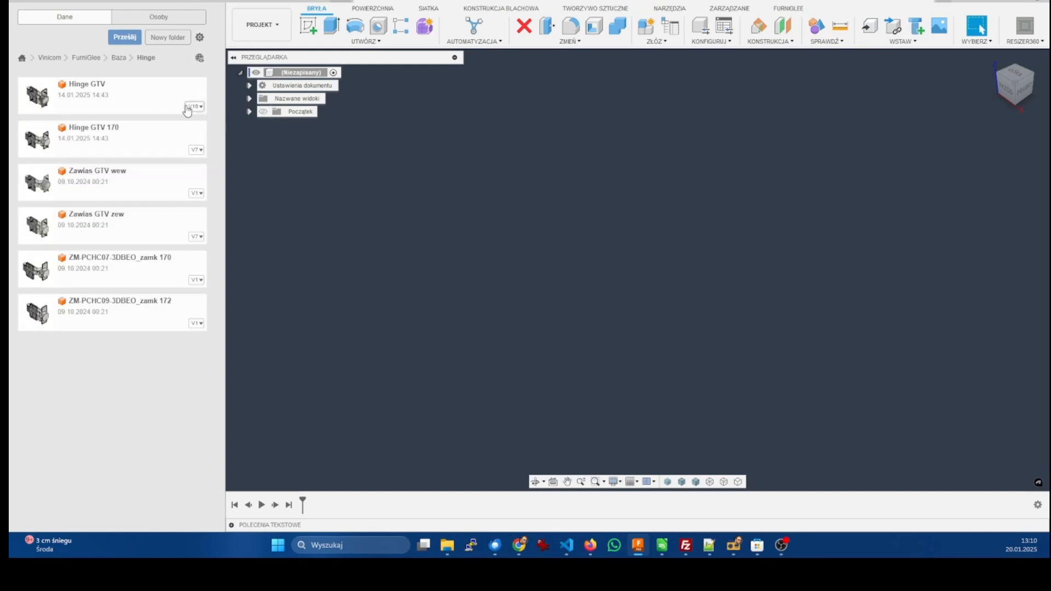
pyautogui.doubleClick(92, 98)
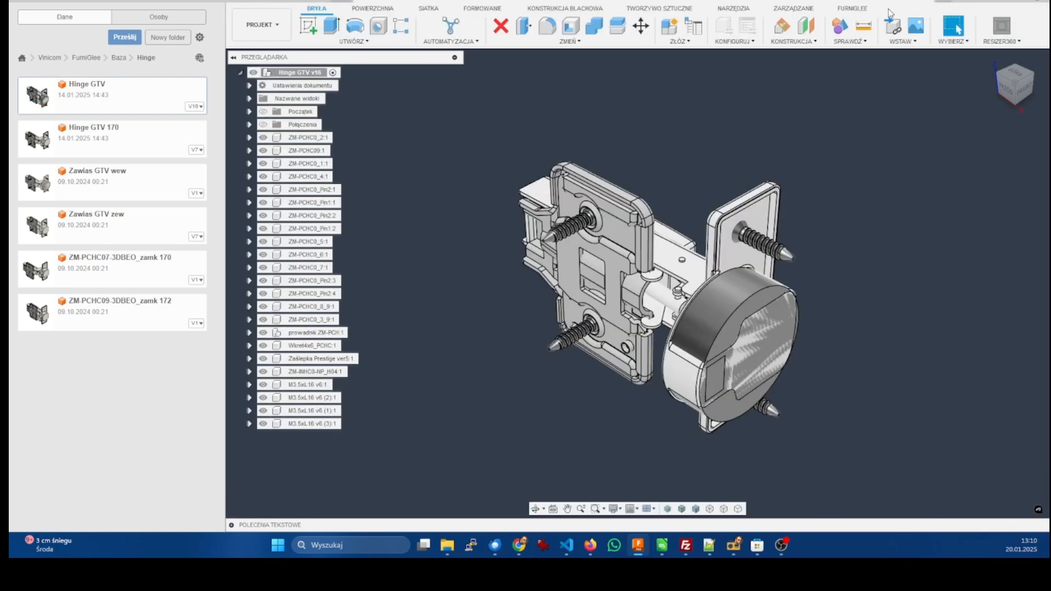
# Step: Start the FurniGlee database command for Hinge GTV and choose the Zawias category
pyautogui.click(853, 9)
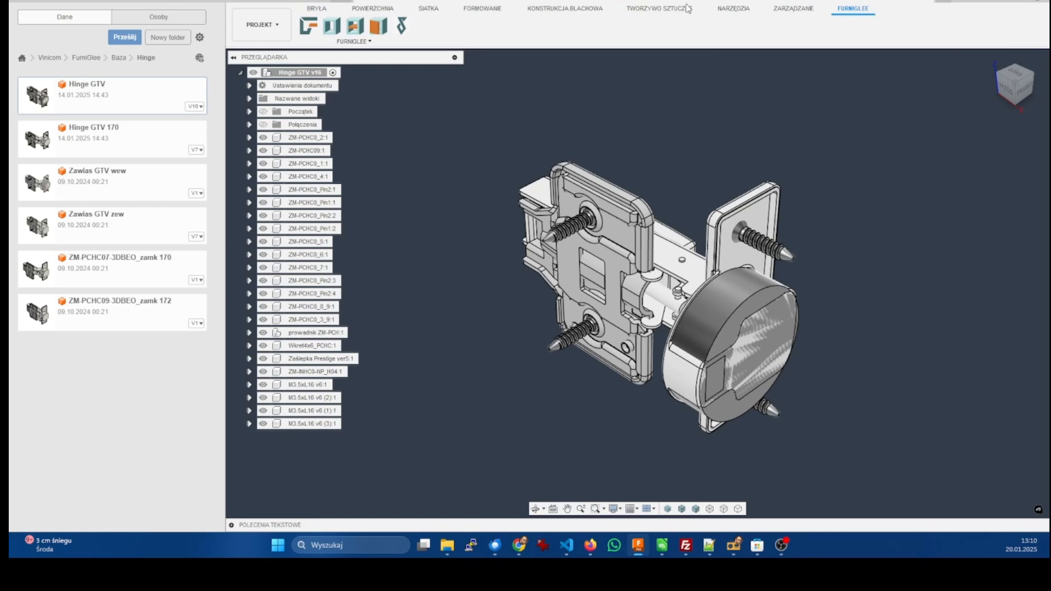
pyautogui.click(402, 25)
pyautogui.click(876, 142)
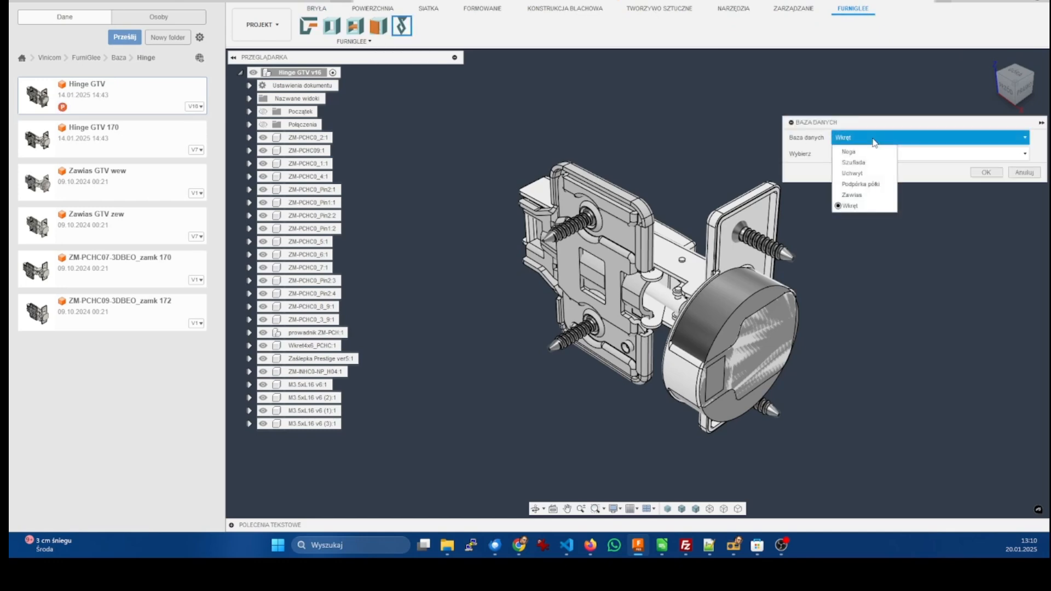
pyautogui.click(862, 195)
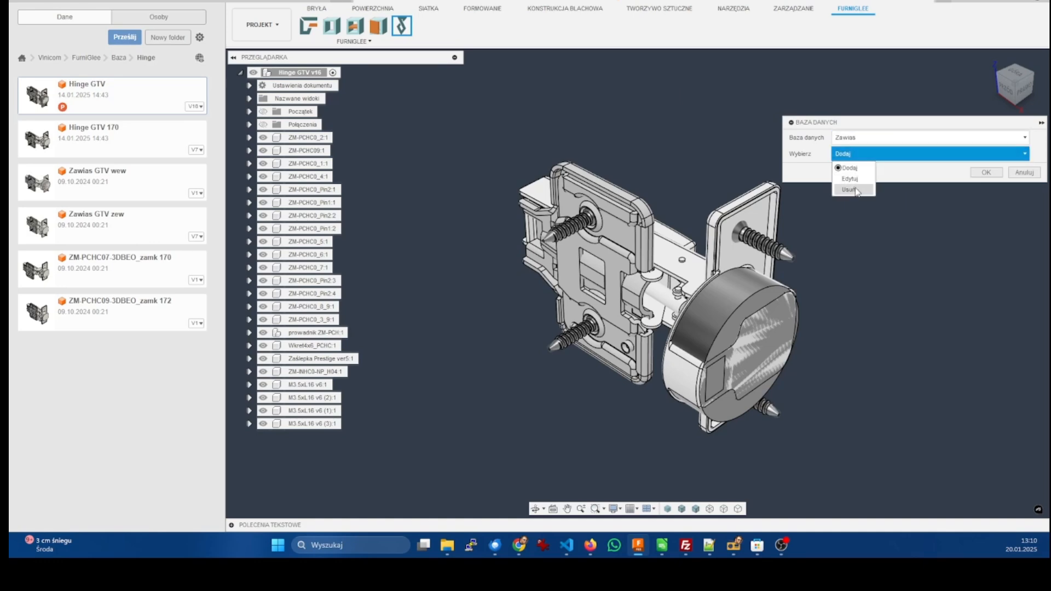
# Step: Check which stored hinge types the Edytuj and Usuń modes offer for the Zawias category
pyautogui.click(854, 180)
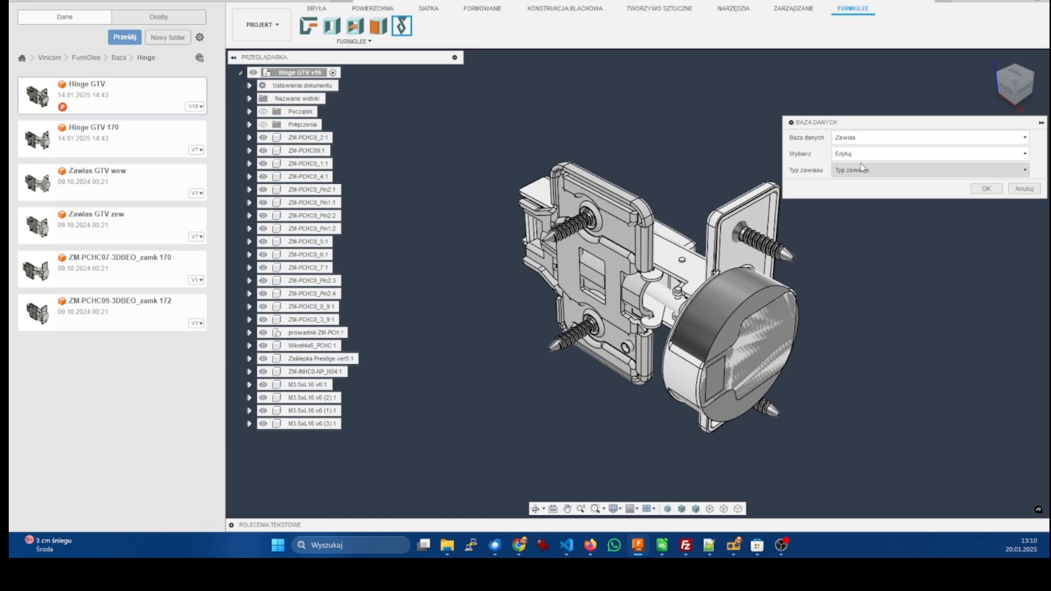
pyautogui.click(862, 168)
pyautogui.click(856, 170)
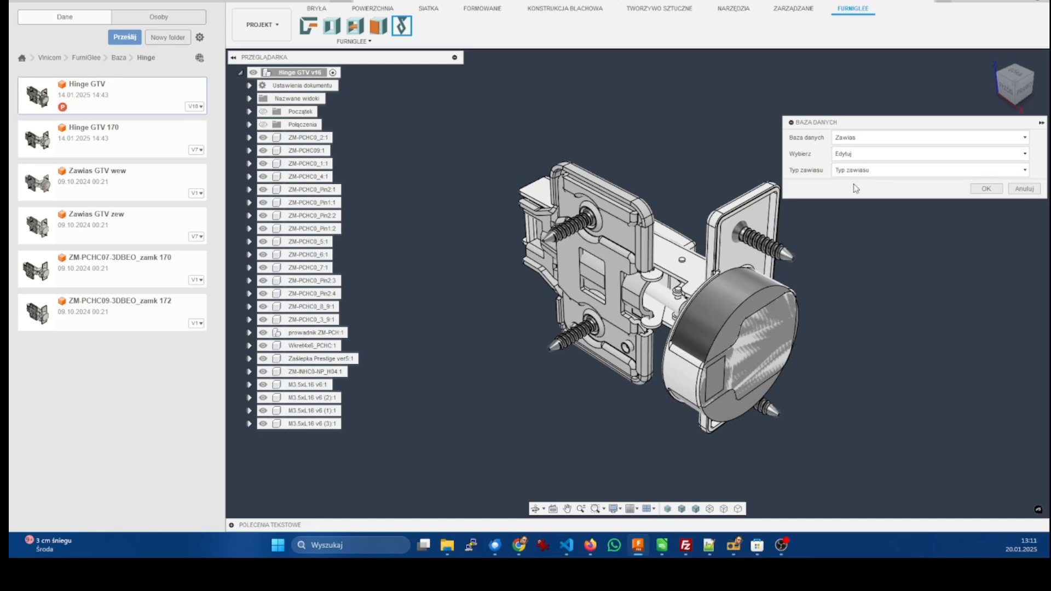
pyautogui.click(854, 154)
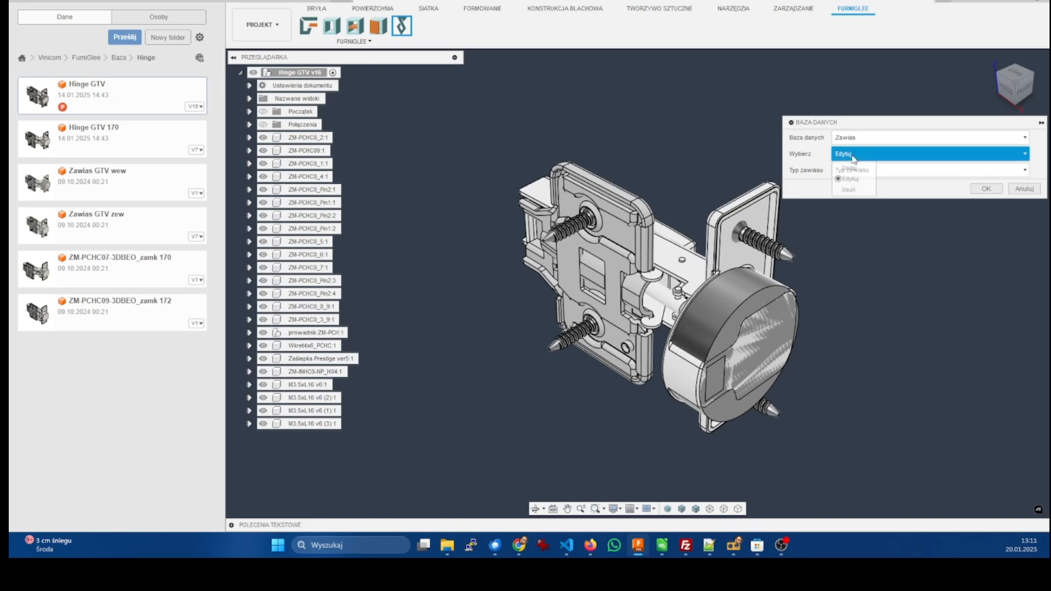
pyautogui.click(848, 190)
pyautogui.click(858, 171)
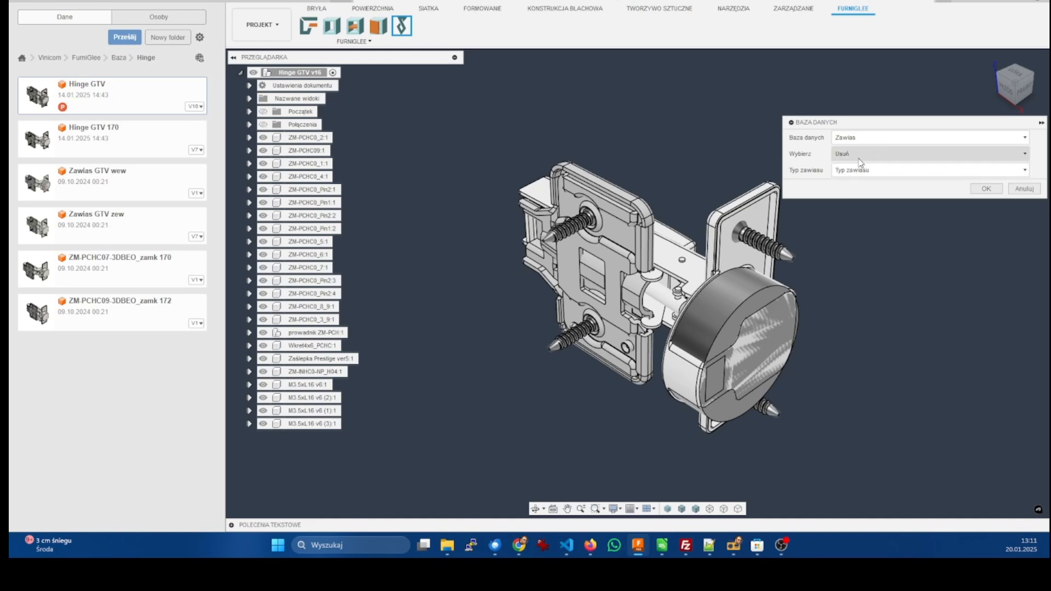
# Step: Set the database action back to Dodaj and add Hinge GTV as a Zawias
pyautogui.click(860, 159)
pyautogui.click(855, 169)
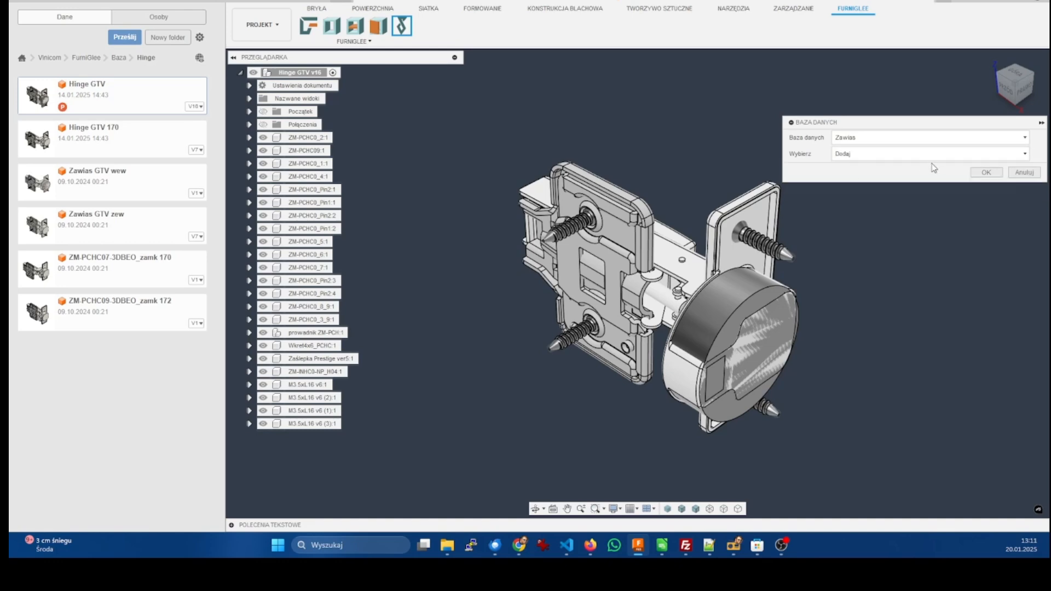
pyautogui.click(985, 174)
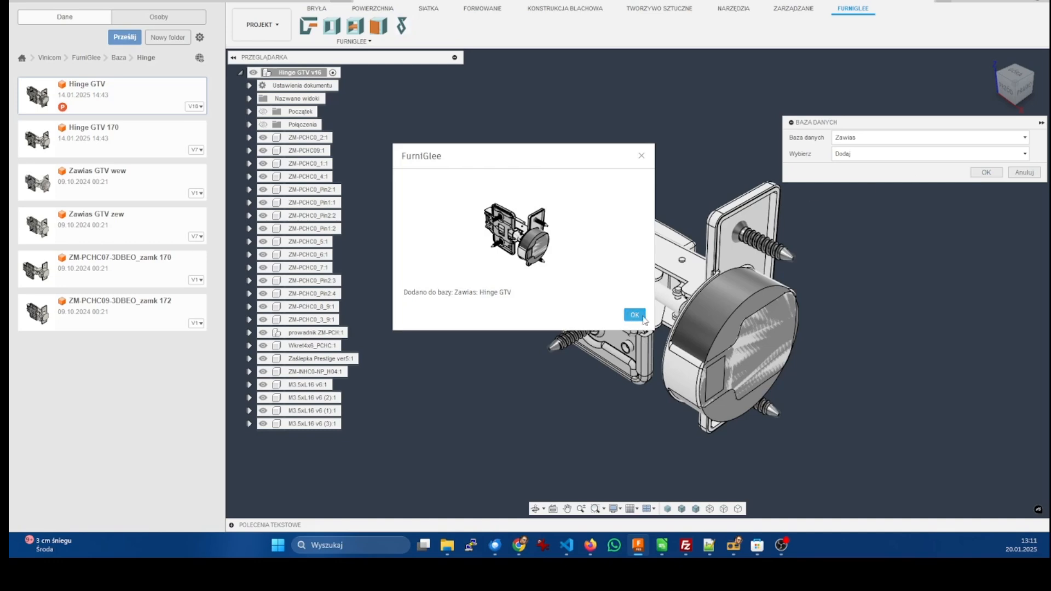
pyautogui.click(635, 315)
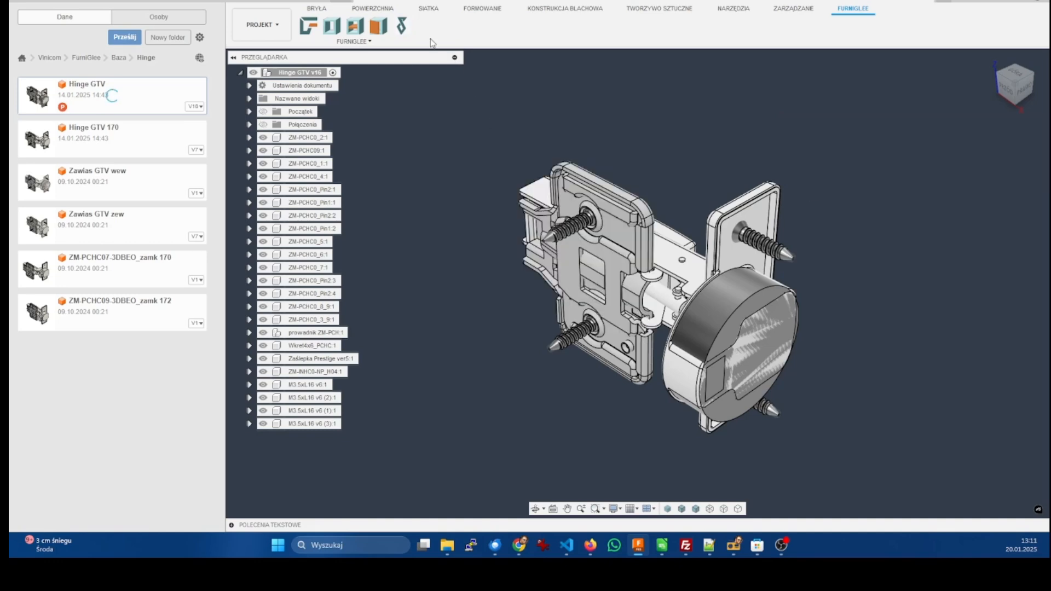
# Step: Check the Zawias category of the database in Edytuj mode for the stored hinge, and cancel without editing
pyautogui.click(409, 25)
pyautogui.click(837, 138)
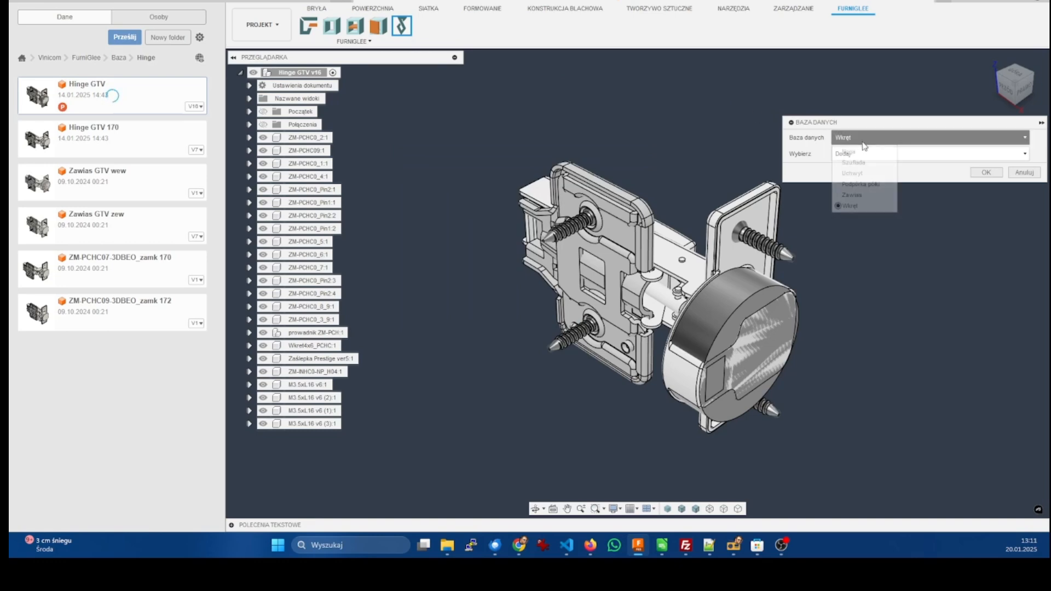
pyautogui.click(854, 195)
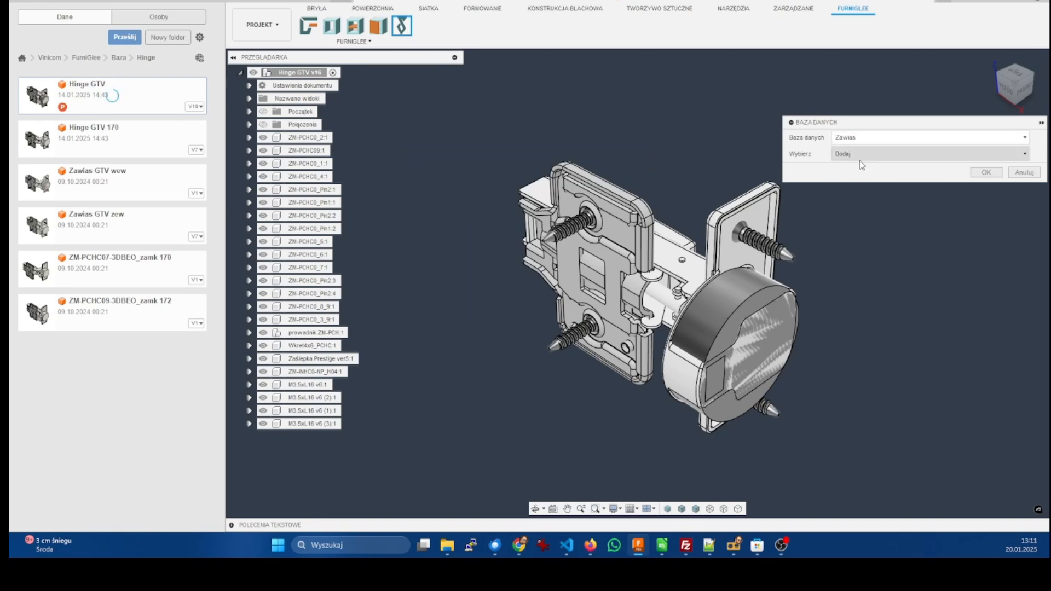
pyautogui.click(860, 156)
pyautogui.click(850, 179)
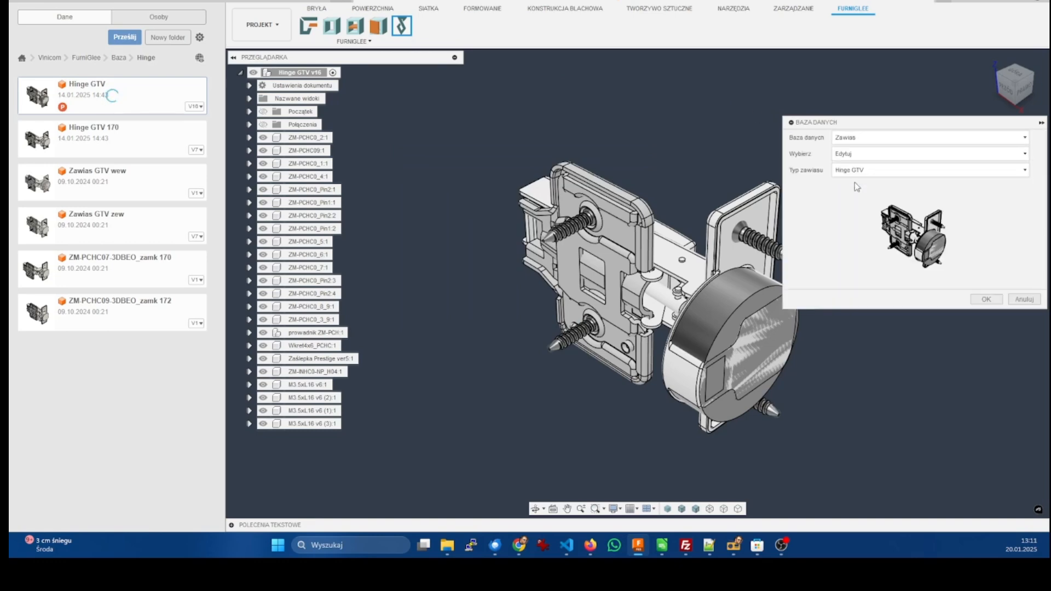
pyautogui.click(1025, 299)
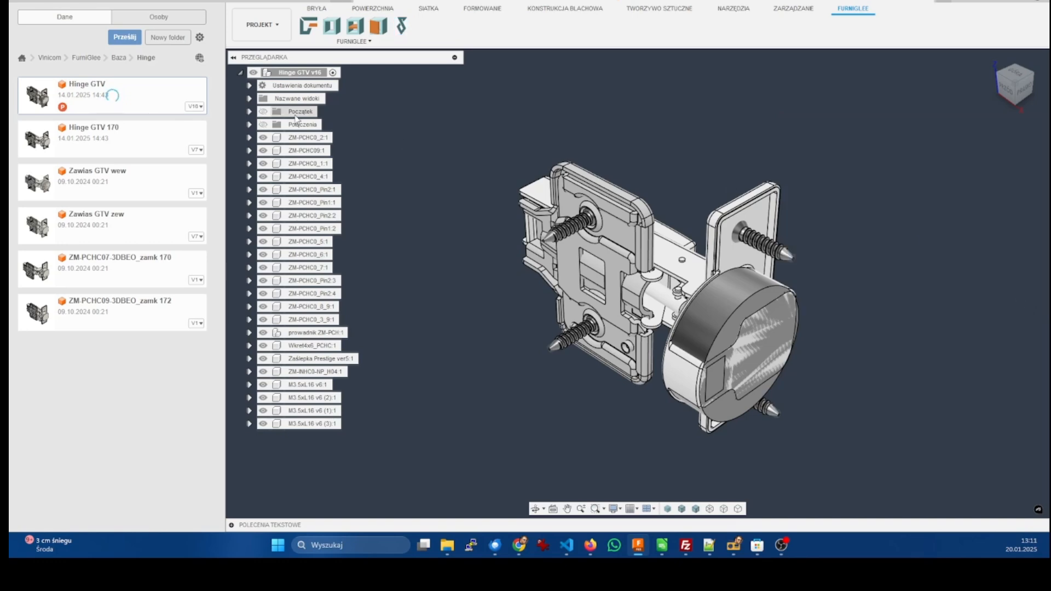
# Step: Switch the project data from the Hinge folder to the Leg folder and open the Nóżka kuchenna_100 design
pyautogui.click(131, 58)
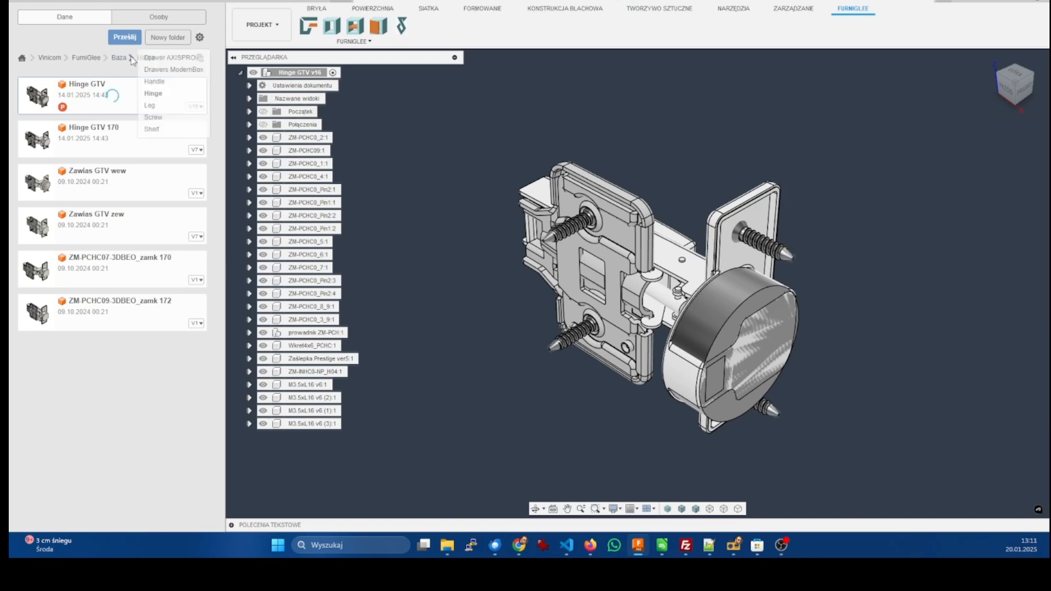
pyautogui.click(160, 106)
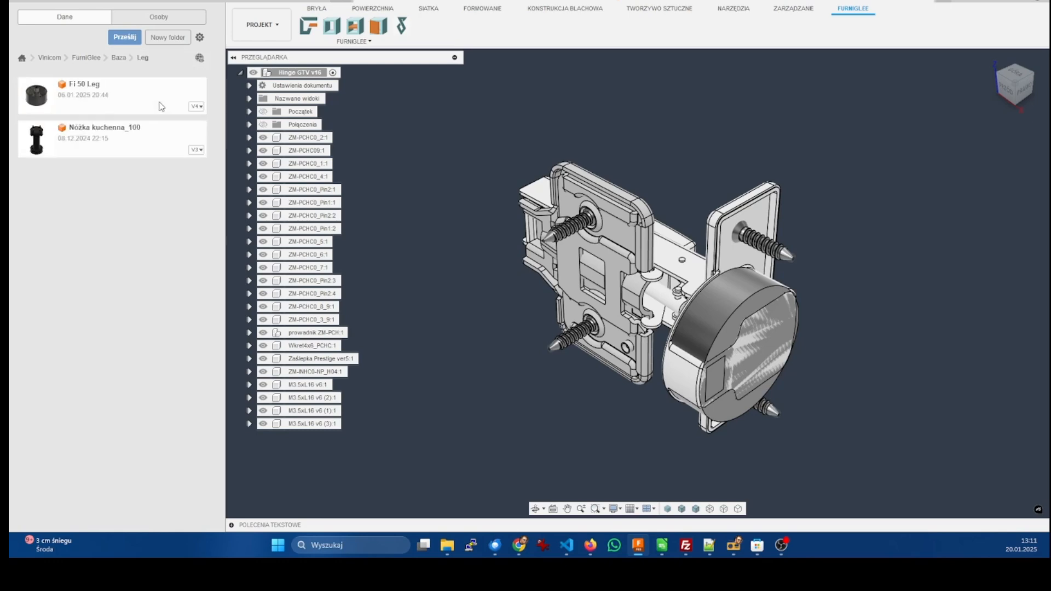
pyautogui.doubleClick(106, 139)
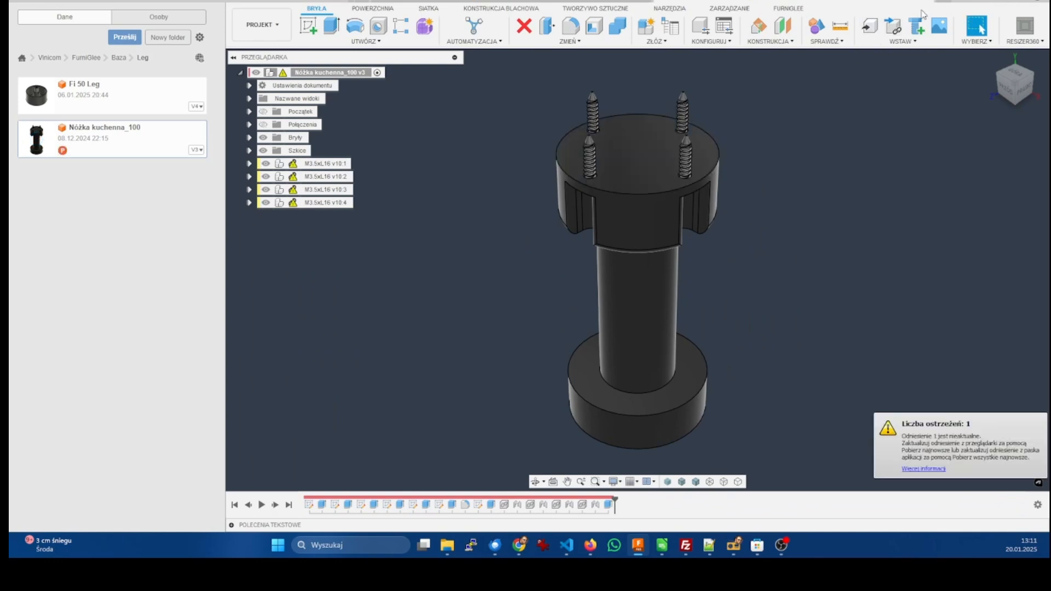
# Step: Start the FurniGlee database command for Nóżka kuchenna_100 and choose the Noga category
pyautogui.click(801, 9)
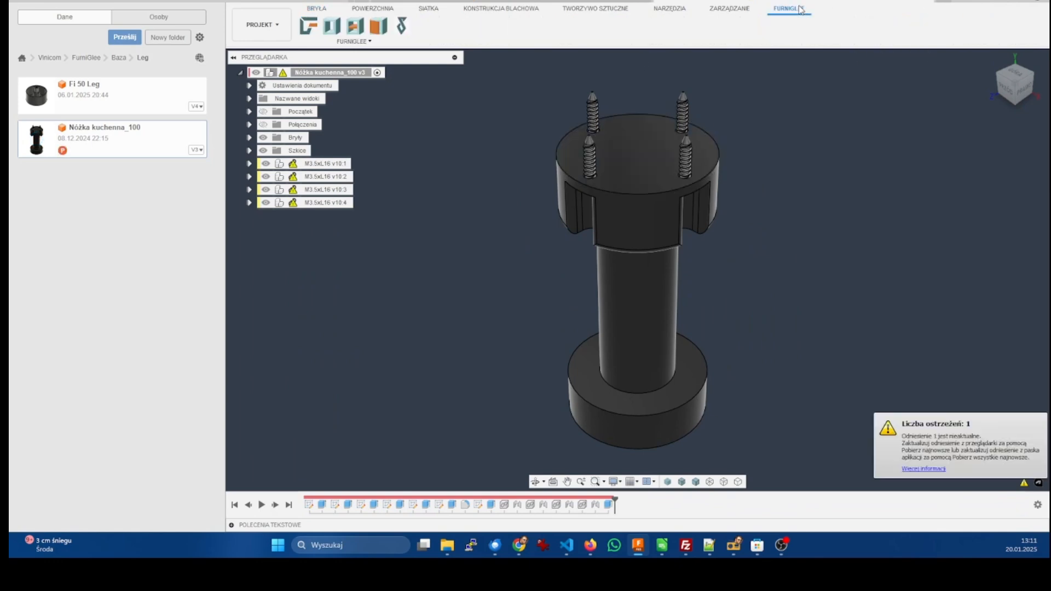
pyautogui.click(401, 28)
pyautogui.click(848, 140)
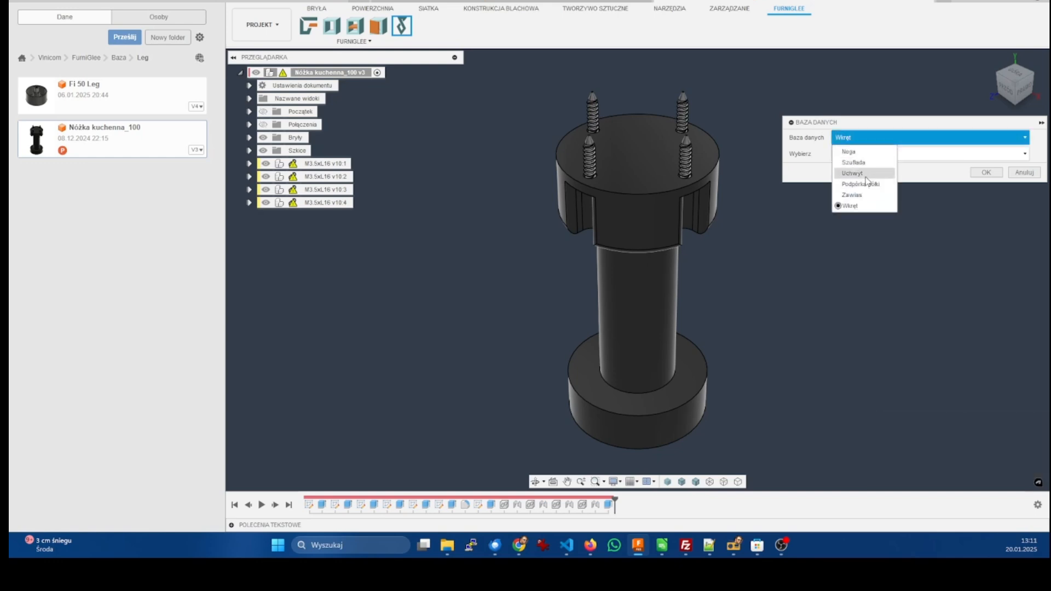
pyautogui.click(864, 153)
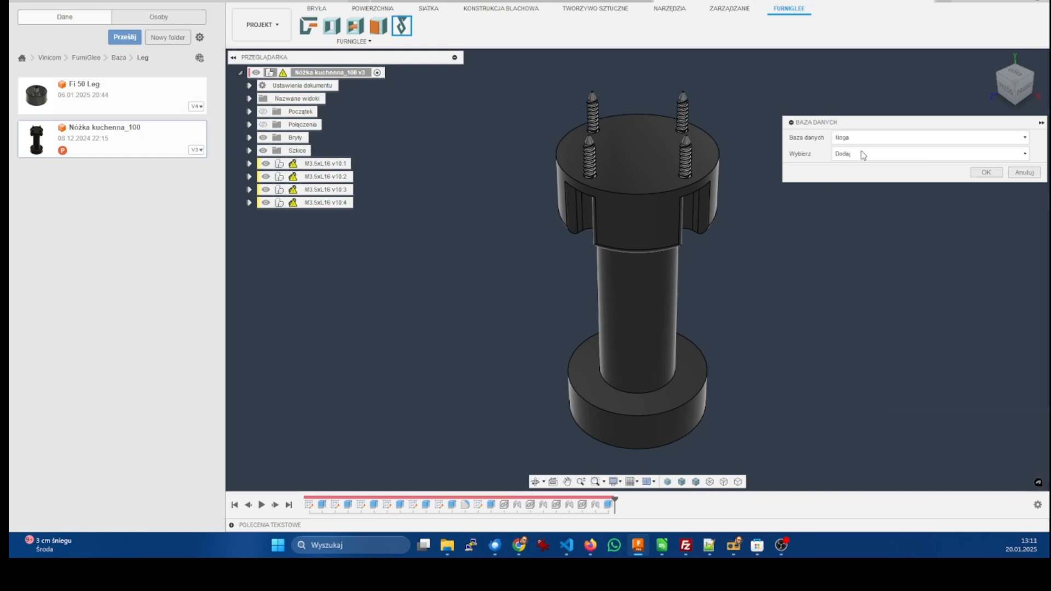
# Step: Check which stored leg types the Edytuj mode offers for the Noga category
pyautogui.click(863, 155)
pyautogui.click(945, 173)
pyautogui.click(930, 154)
pyautogui.click(867, 186)
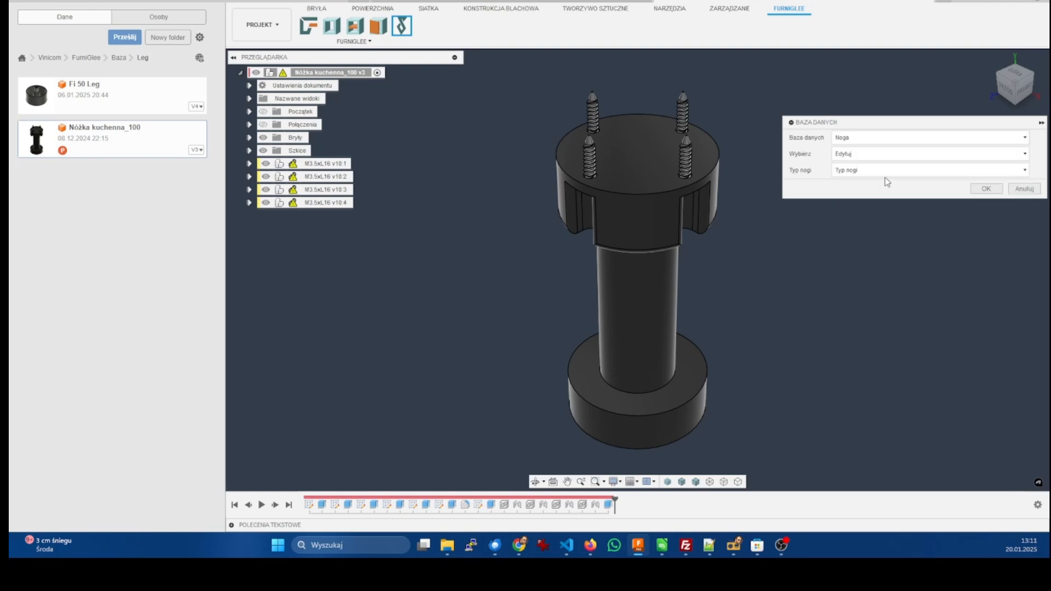
pyautogui.click(887, 182)
pyautogui.click(883, 180)
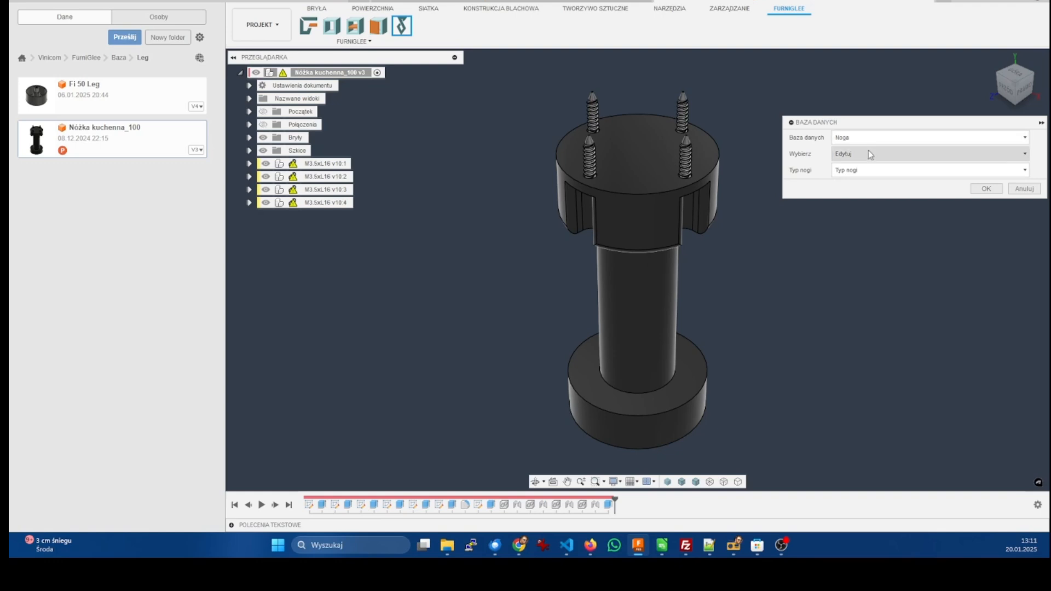
# Step: Set the database action back to Dodaj and add Nóżka kuchenna_100 as a Noga
pyautogui.click(871, 155)
pyautogui.click(861, 169)
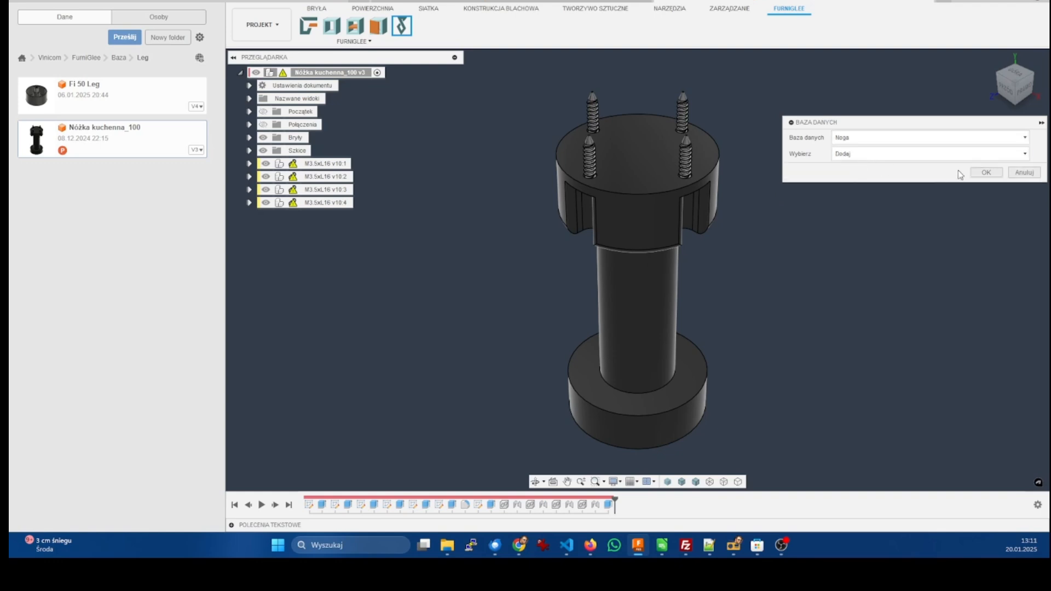
pyautogui.click(988, 173)
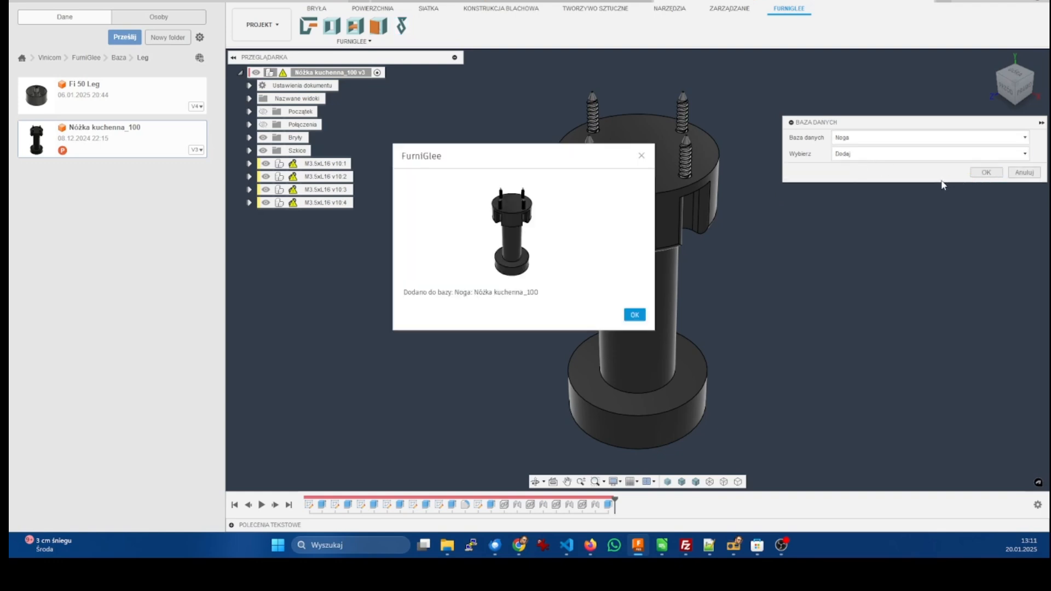
pyautogui.click(635, 315)
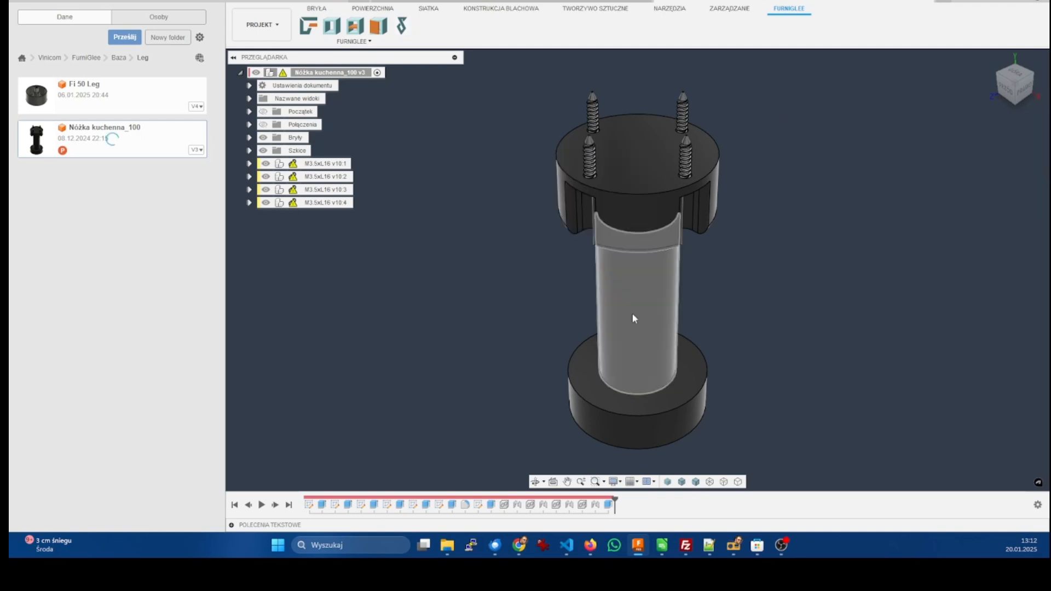
# Step: Close the Nóżka kuchenna_100 design and hide the project data
pyautogui.click(929, 1)
pyautogui.click(929, 1)
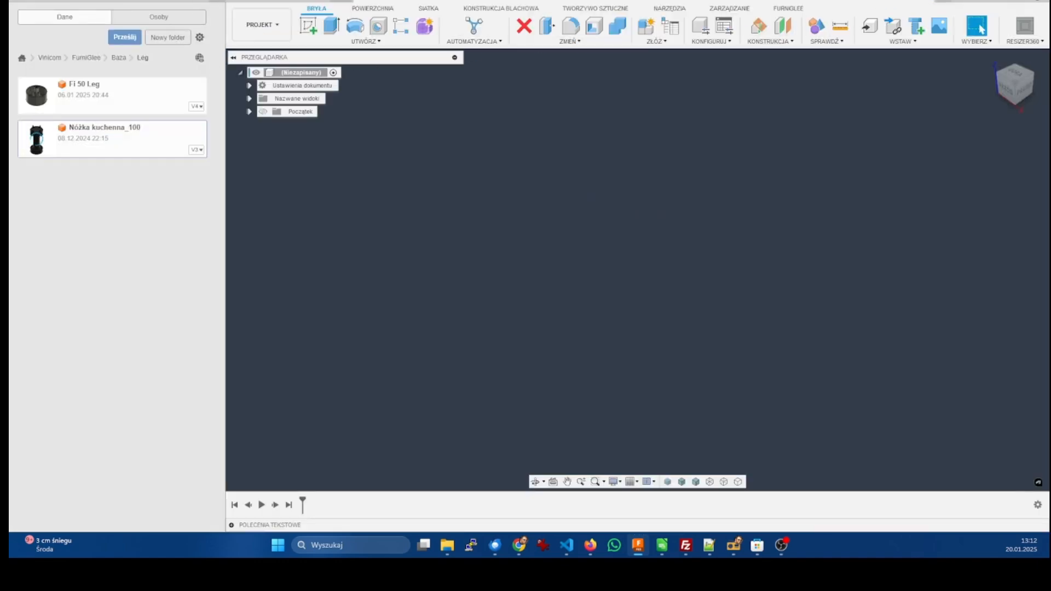
pyautogui.click(214, 1)
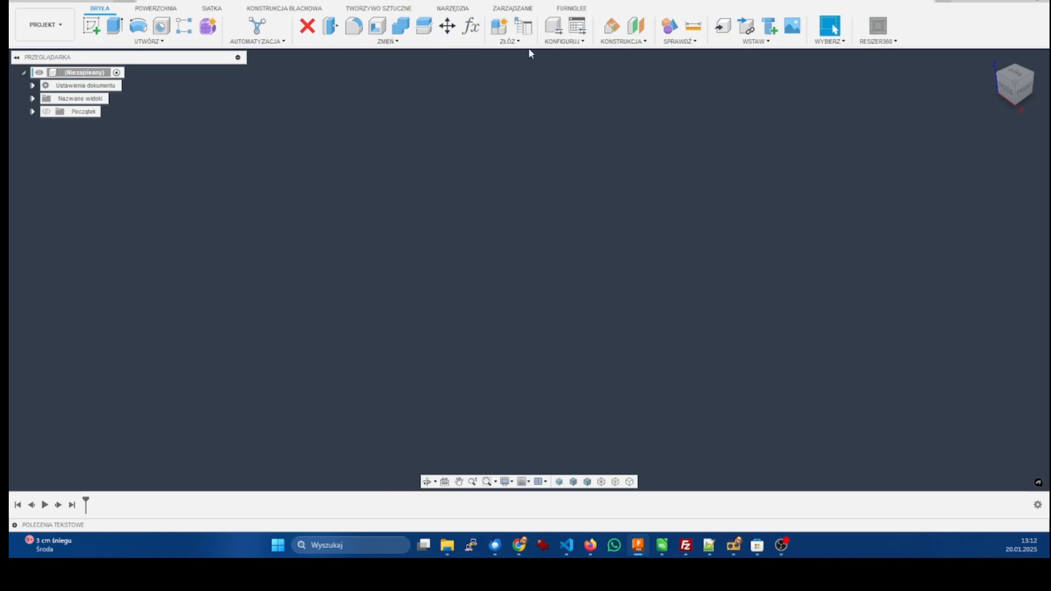
# Step: Check which screw types the BaseBody command offers in its additional settings, and cancel the command
pyautogui.click(570, 9)
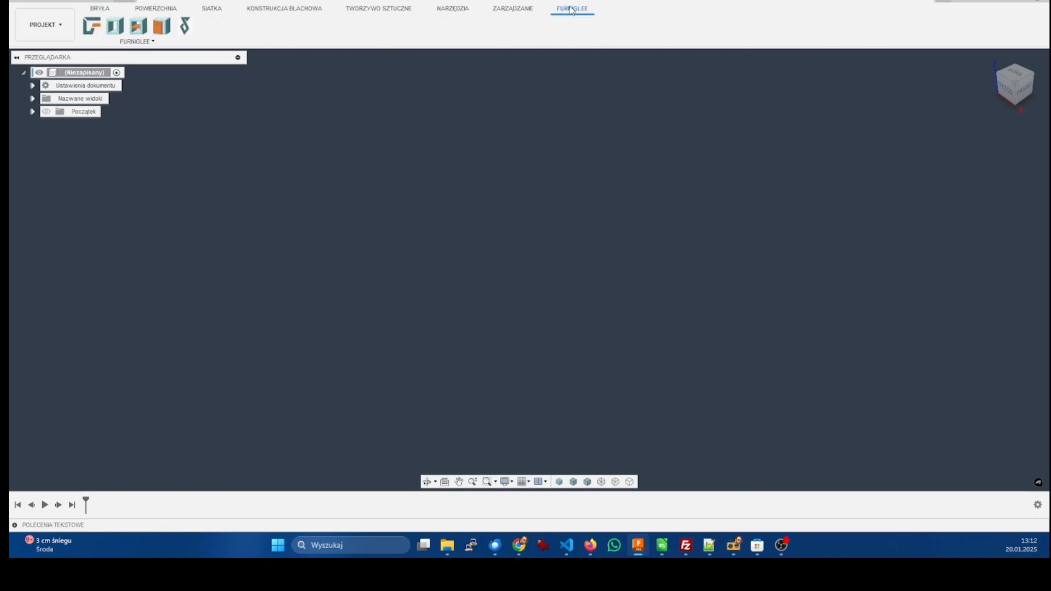
pyautogui.click(117, 26)
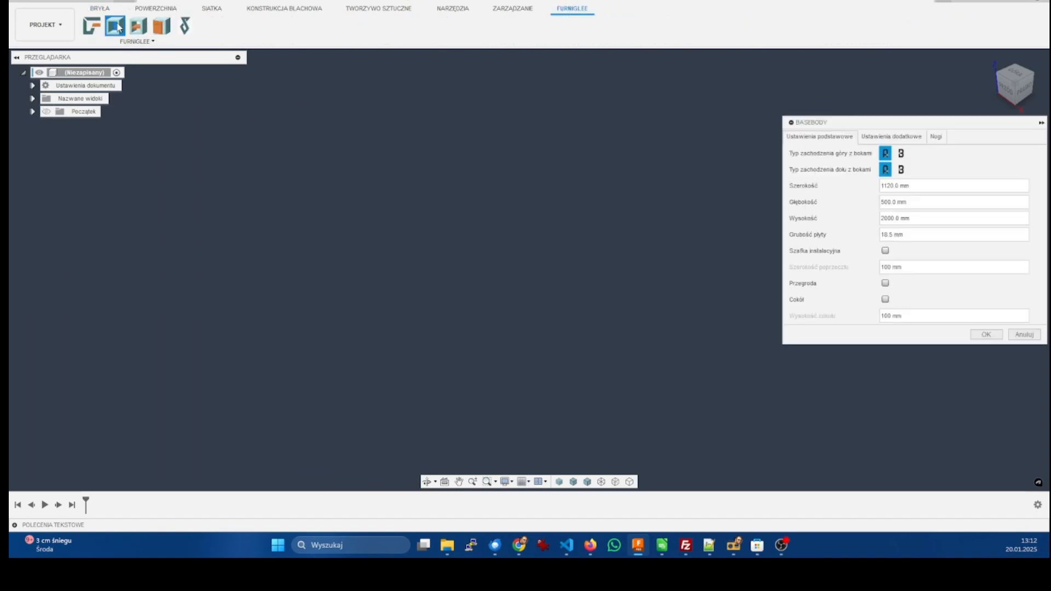
pyautogui.click(898, 138)
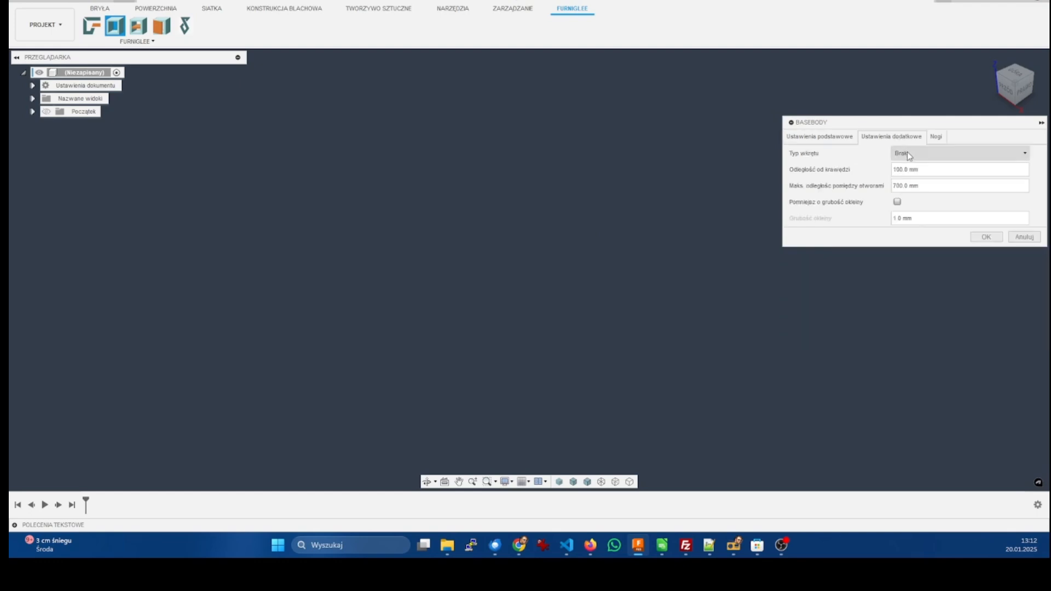
pyautogui.click(908, 153)
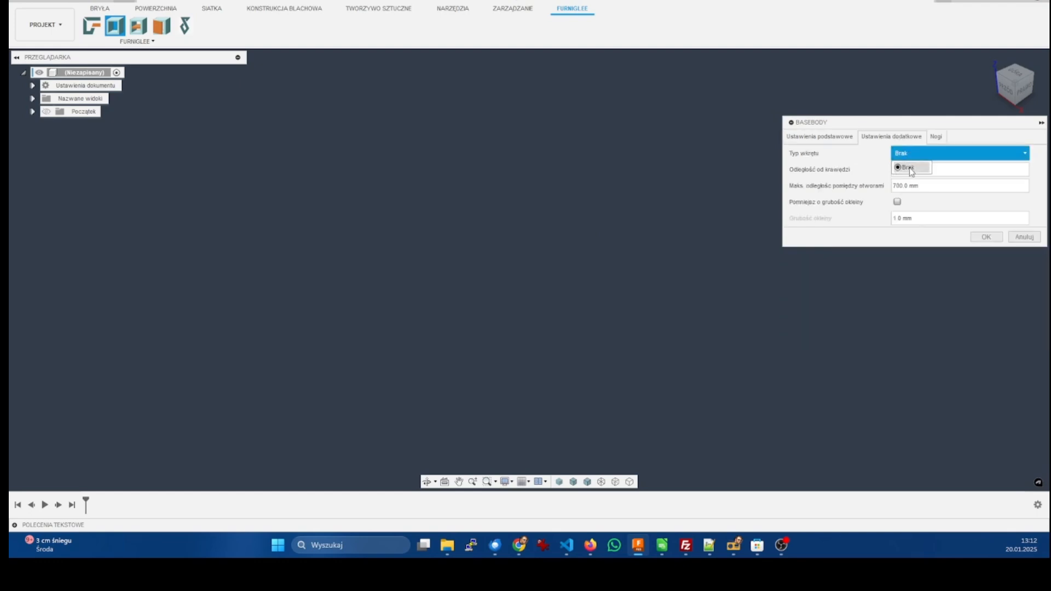
pyautogui.click(1022, 237)
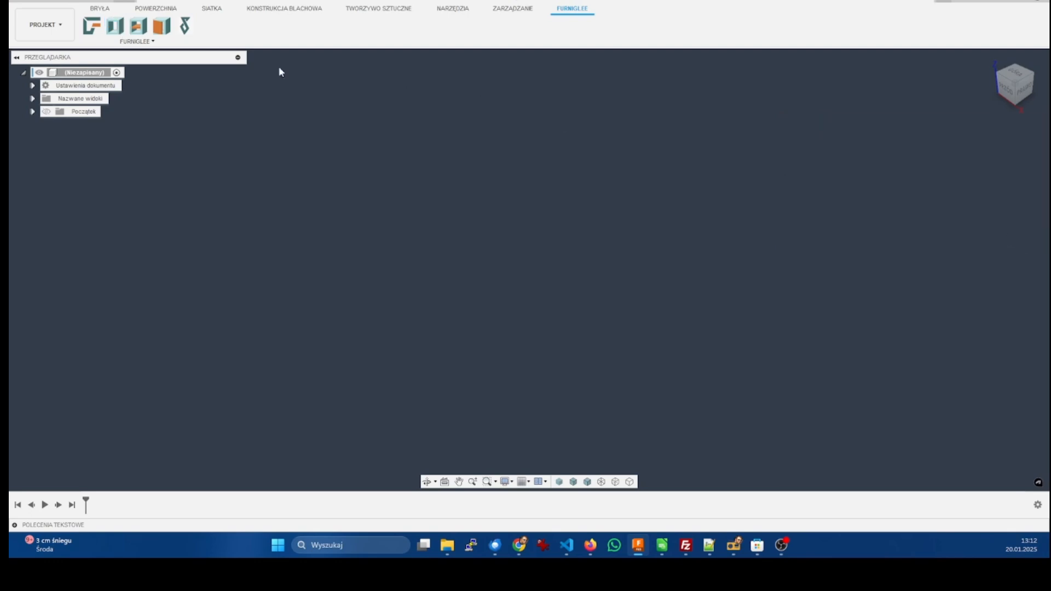
# Step: Show the project data again, switch from the Leg folder to the Screw folder and open the Confirmat D7 L50 design
pyautogui.click(23, 3)
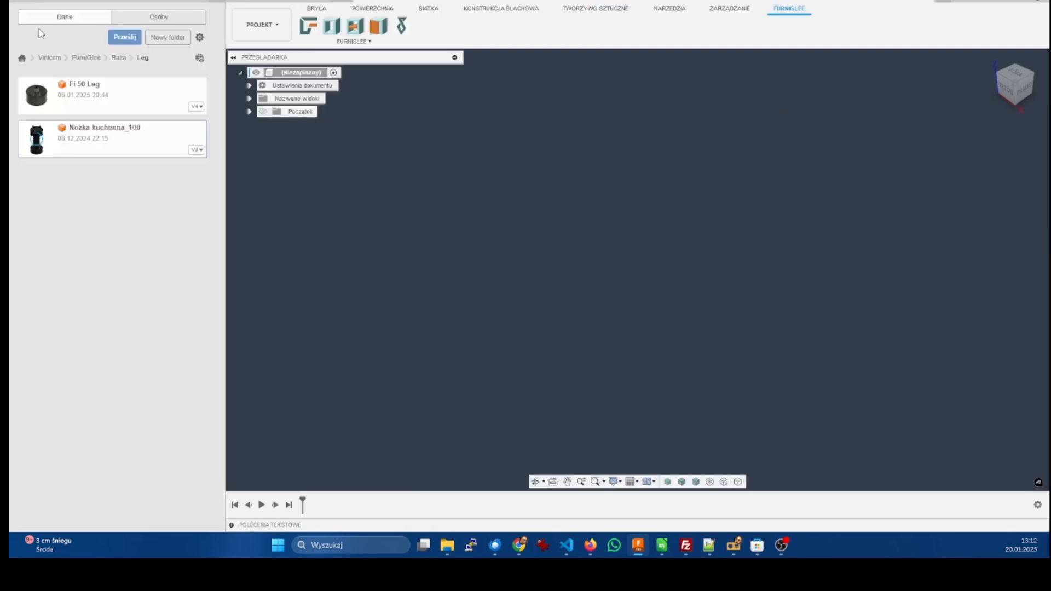
pyautogui.click(134, 59)
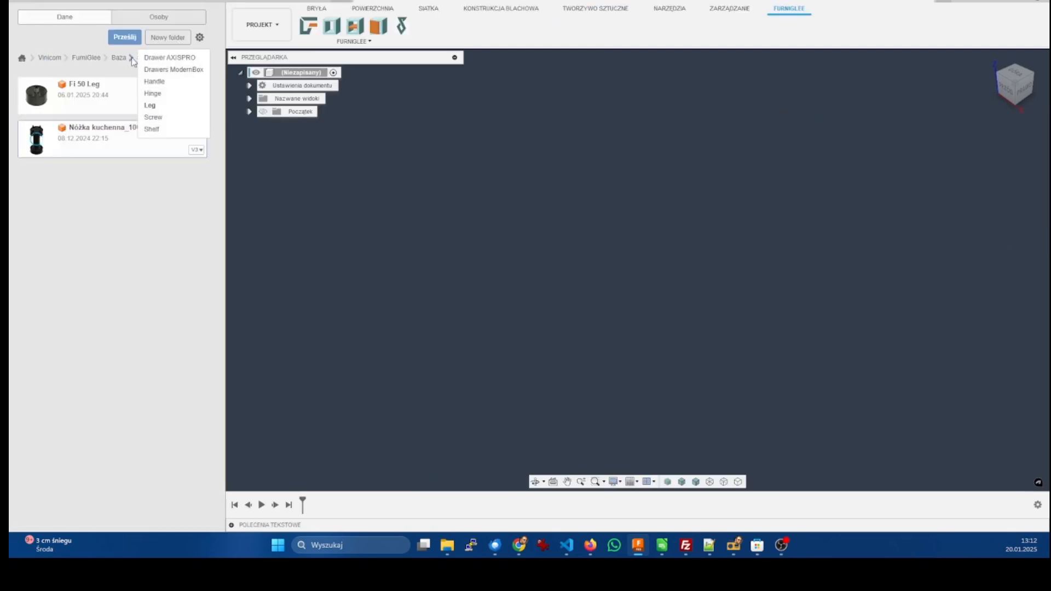
pyautogui.click(154, 117)
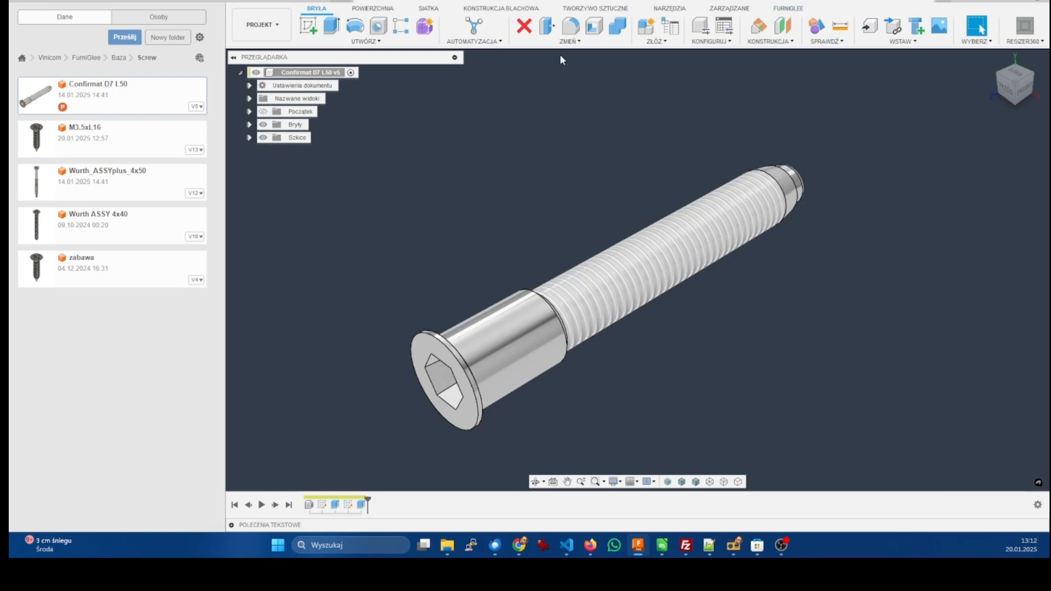
# Step: Add Confirmat D7 L50 to the FurniGlee database as a Wkręt, using the Dodaj action
pyautogui.click(789, 8)
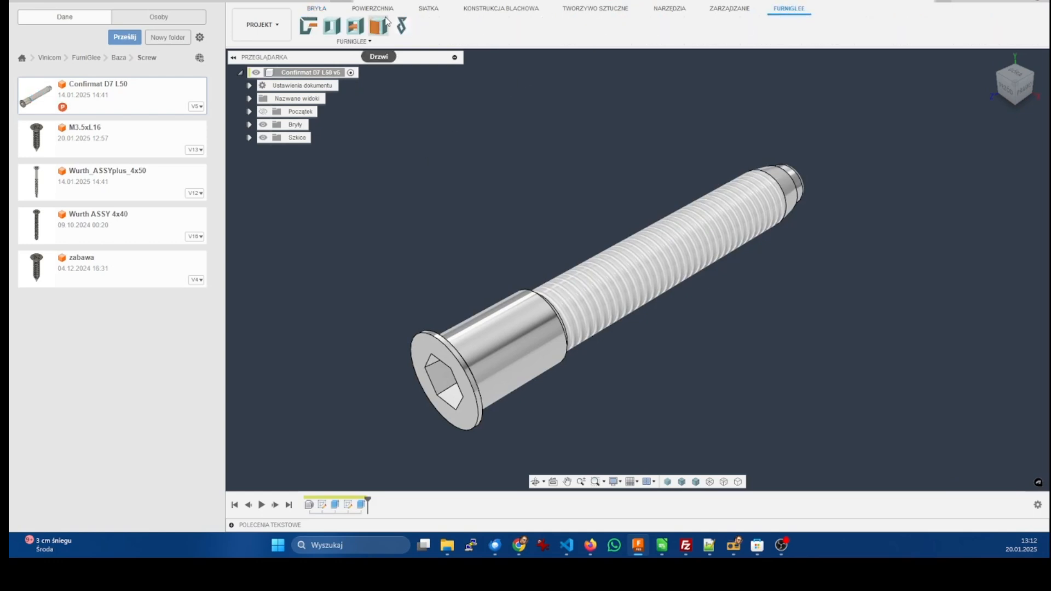
pyautogui.click(402, 27)
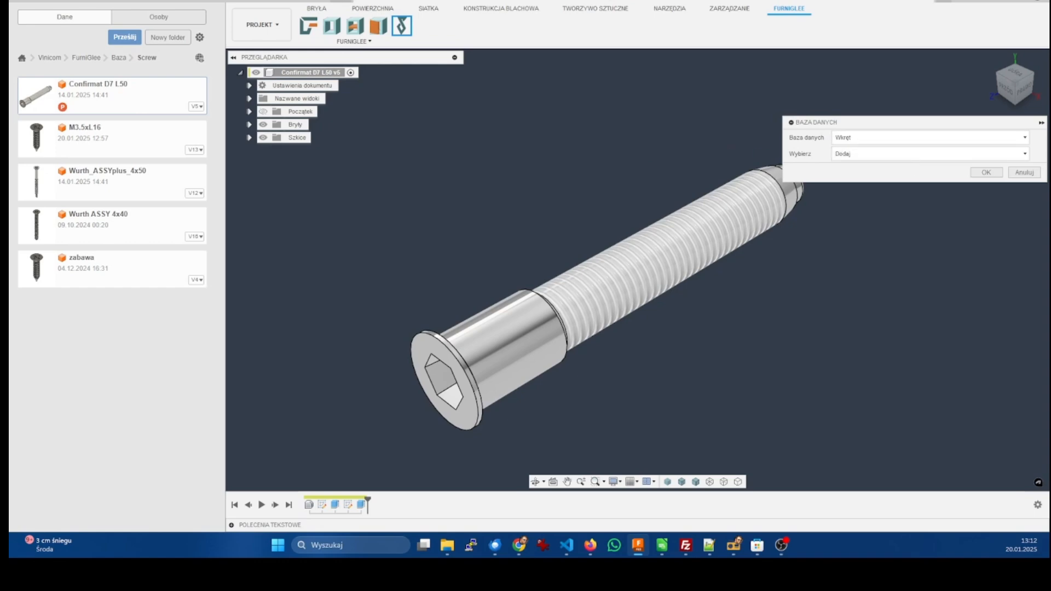
pyautogui.press('super+d')
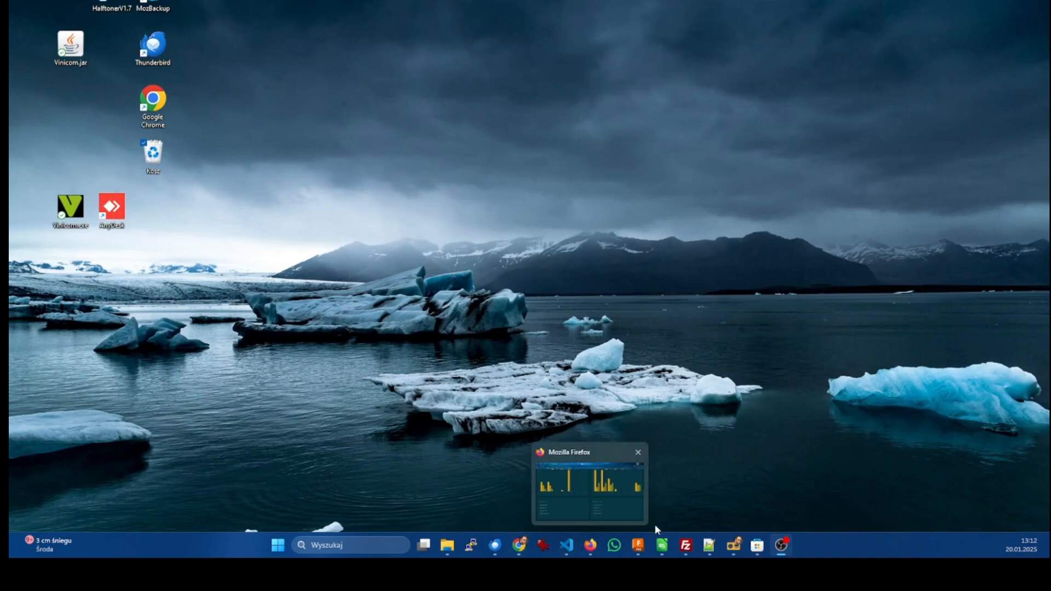
pyautogui.click(638, 544)
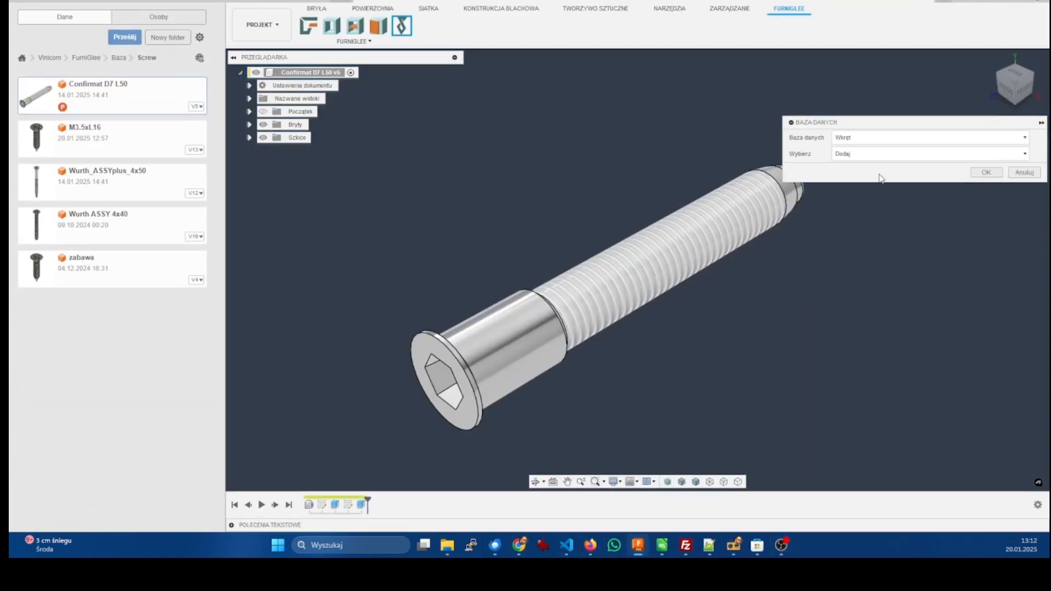
pyautogui.click(877, 154)
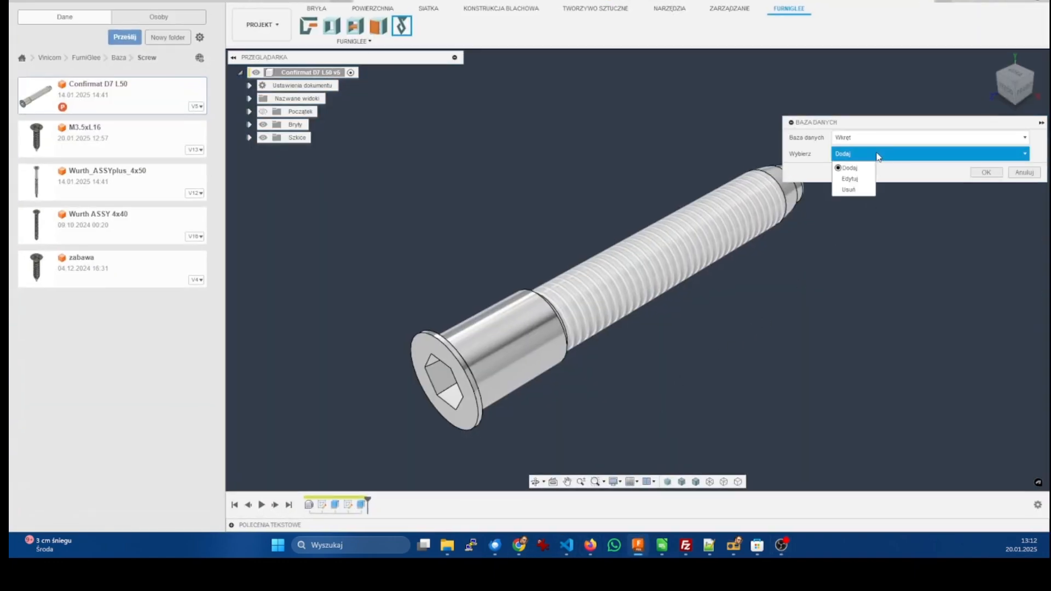
pyautogui.click(850, 179)
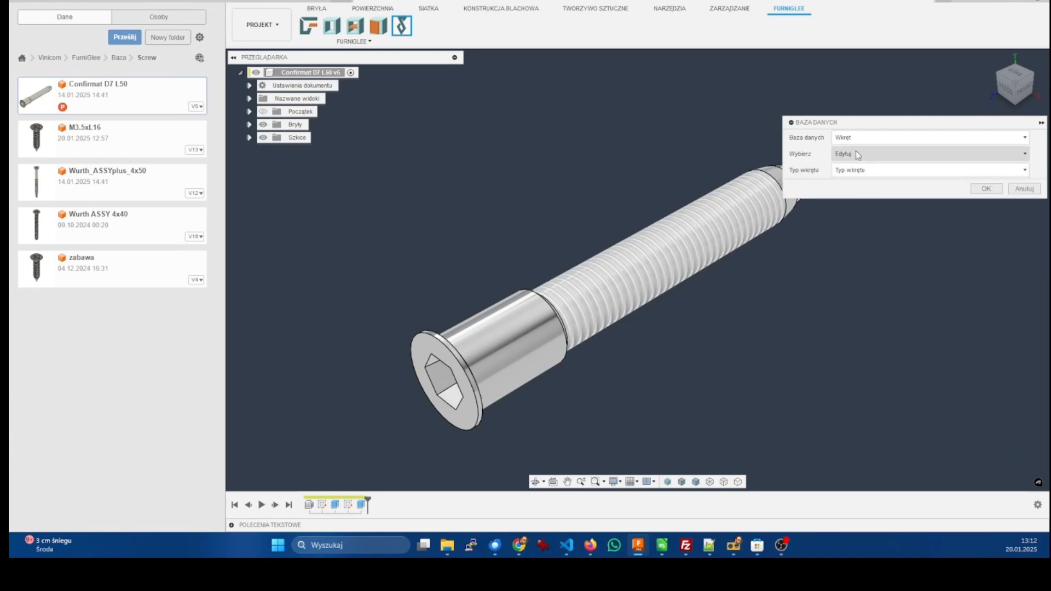
pyautogui.click(857, 155)
pyautogui.click(857, 163)
pyautogui.click(977, 173)
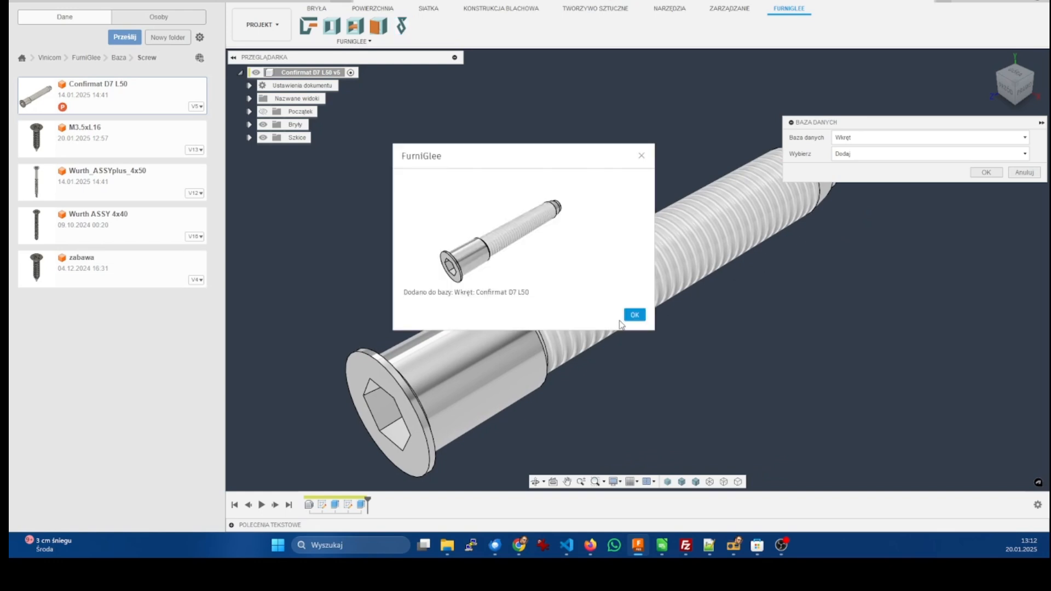
pyautogui.click(634, 315)
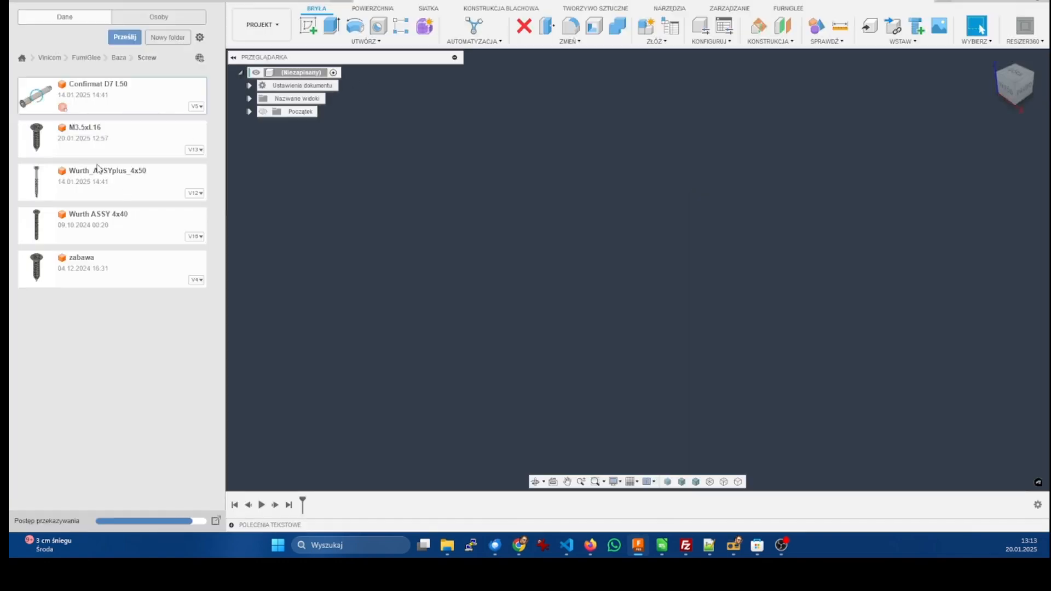
# Step: Open the Wurth_ASSYplus_4x50 design, add it to the FurniGlee database as a Wkręt and close it
pyautogui.doubleClick(96, 182)
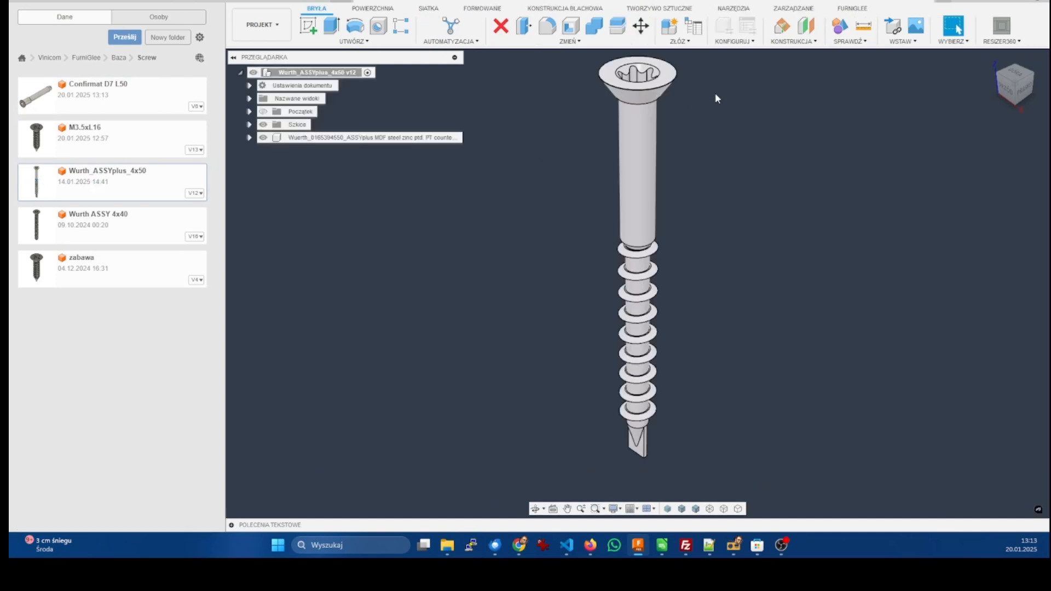
pyautogui.click(850, 10)
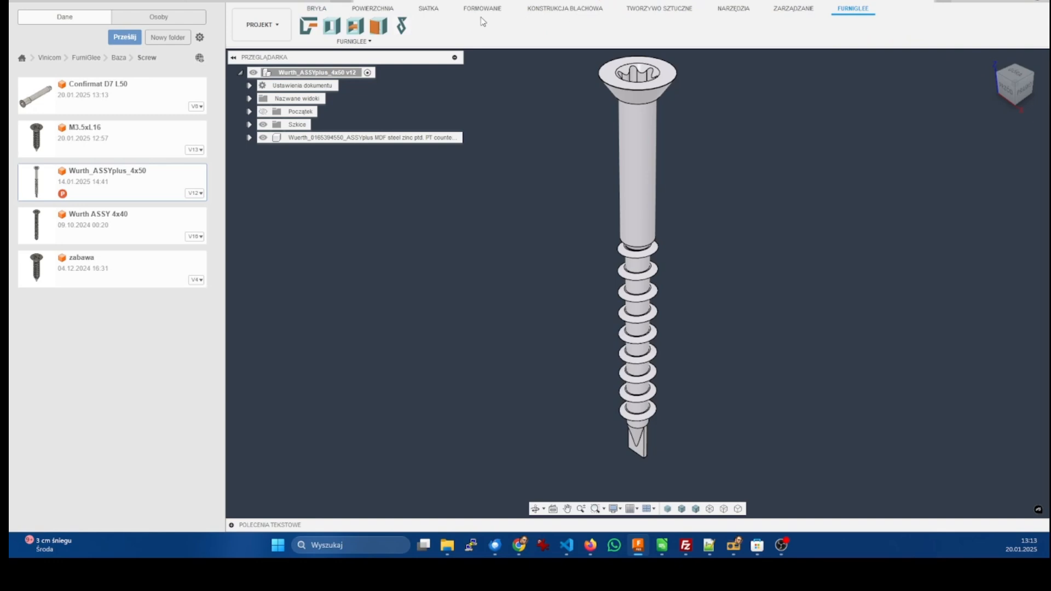
pyautogui.click(400, 26)
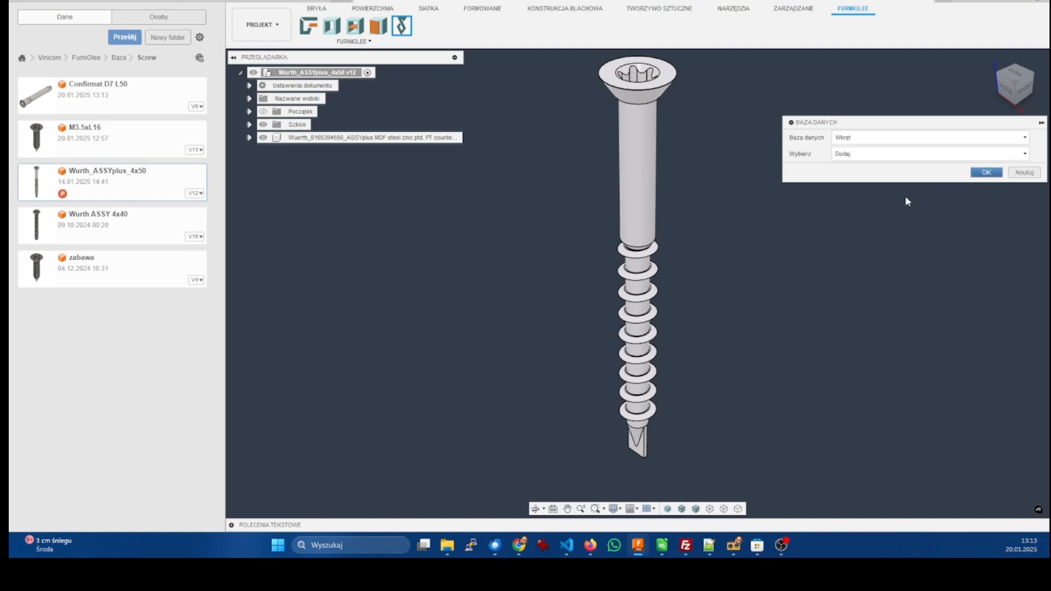
pyautogui.click(635, 315)
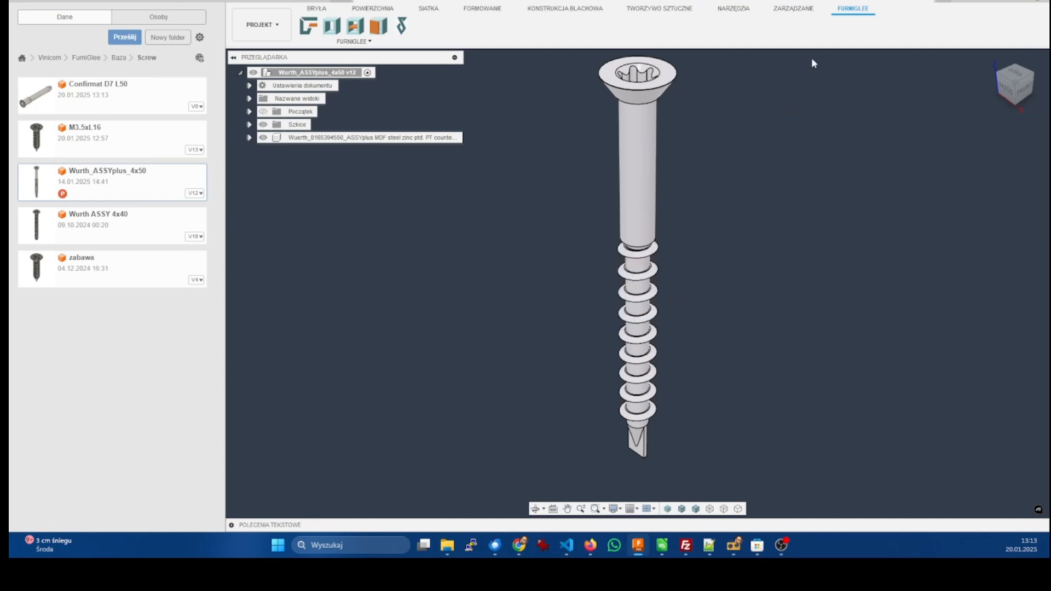
pyautogui.click(929, 1)
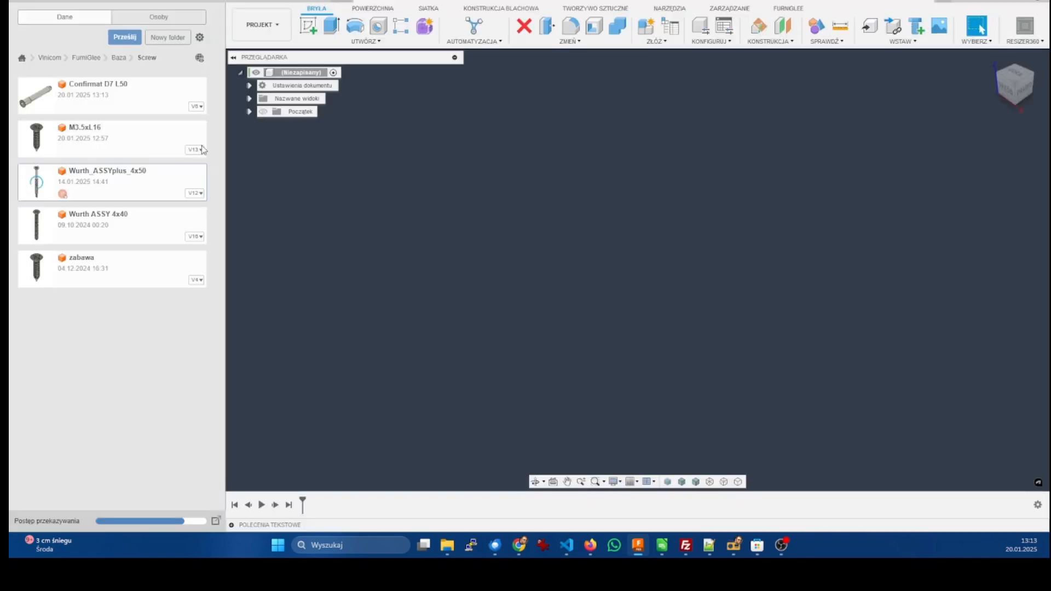
# Step: Start a BaseBody in the empty design, compare the stored screw types and choose Wurth_ASSYplus_4x50
pyautogui.click(216, 3)
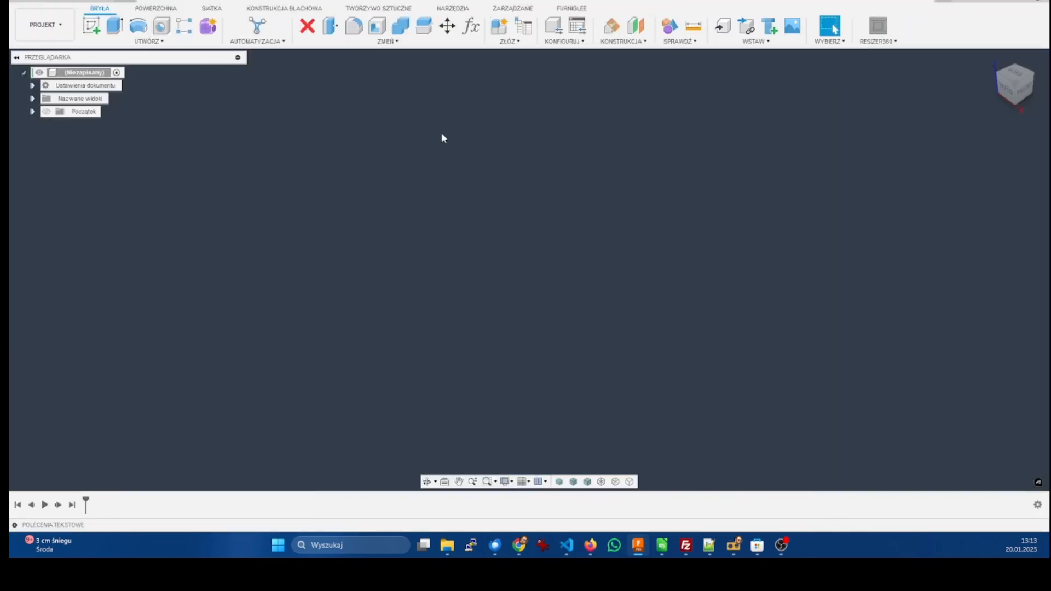
pyautogui.click(581, 10)
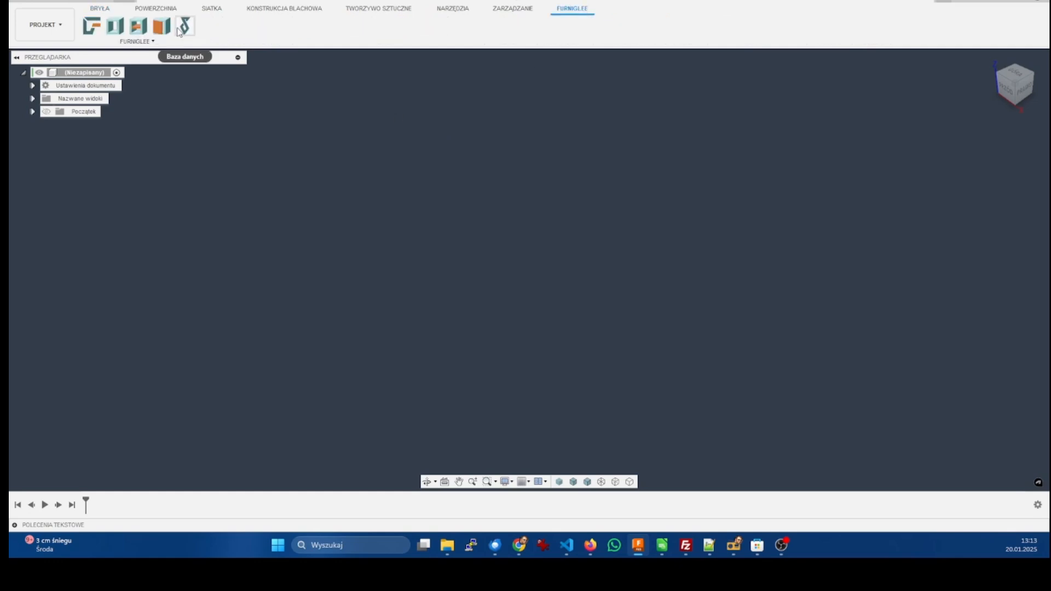
pyautogui.click(114, 25)
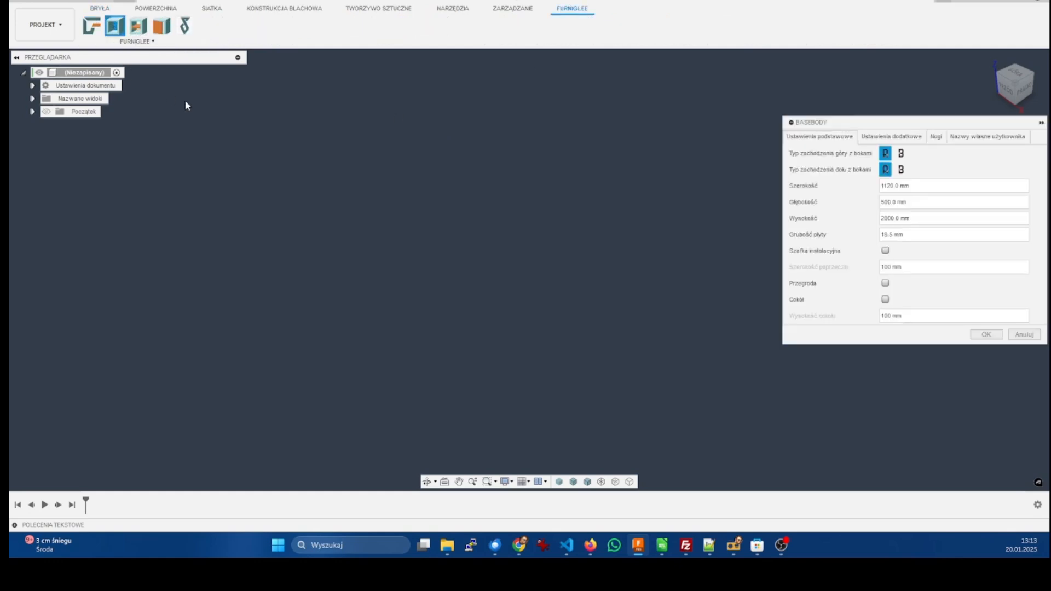
pyautogui.click(895, 137)
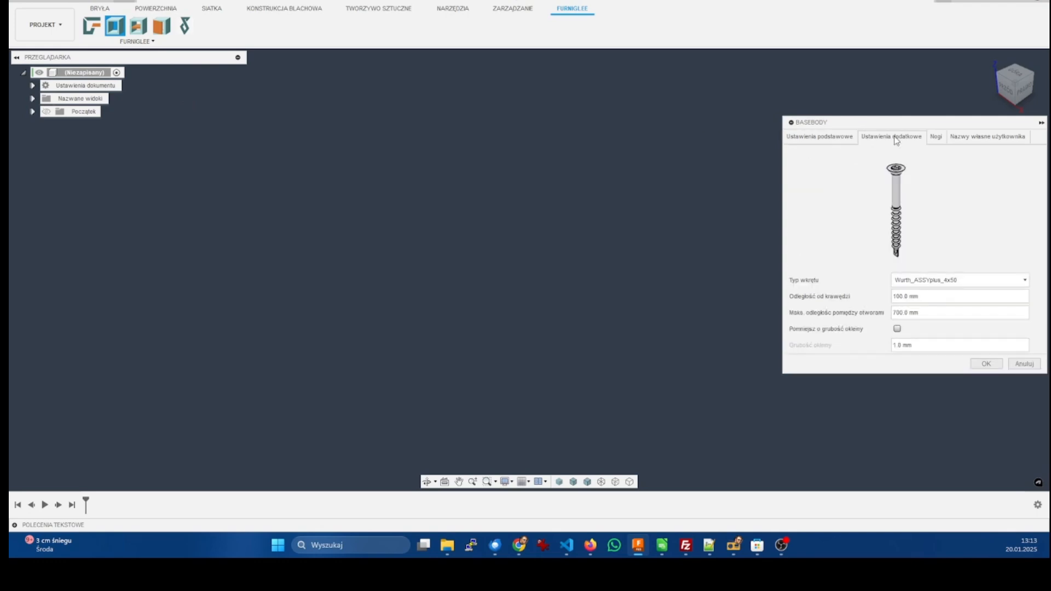
pyautogui.click(937, 279)
pyautogui.click(925, 303)
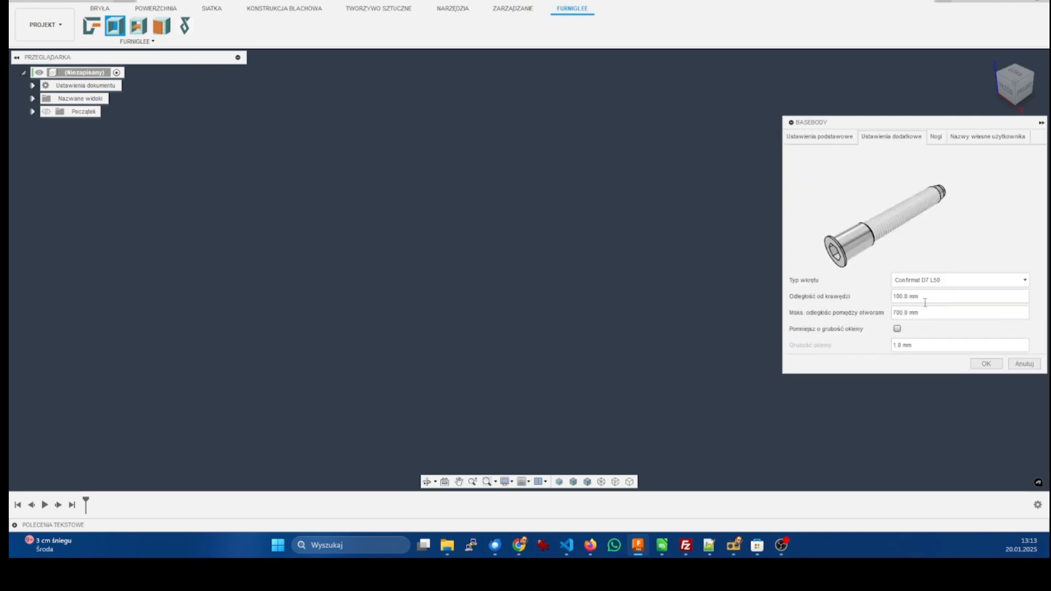
pyautogui.click(923, 280)
pyautogui.click(921, 294)
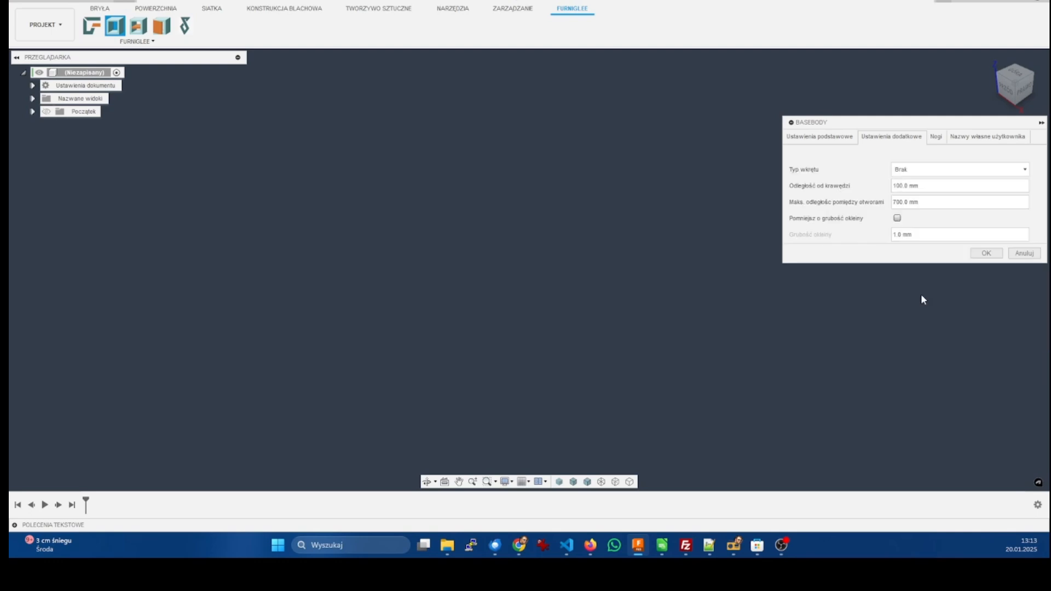
pyautogui.click(909, 169)
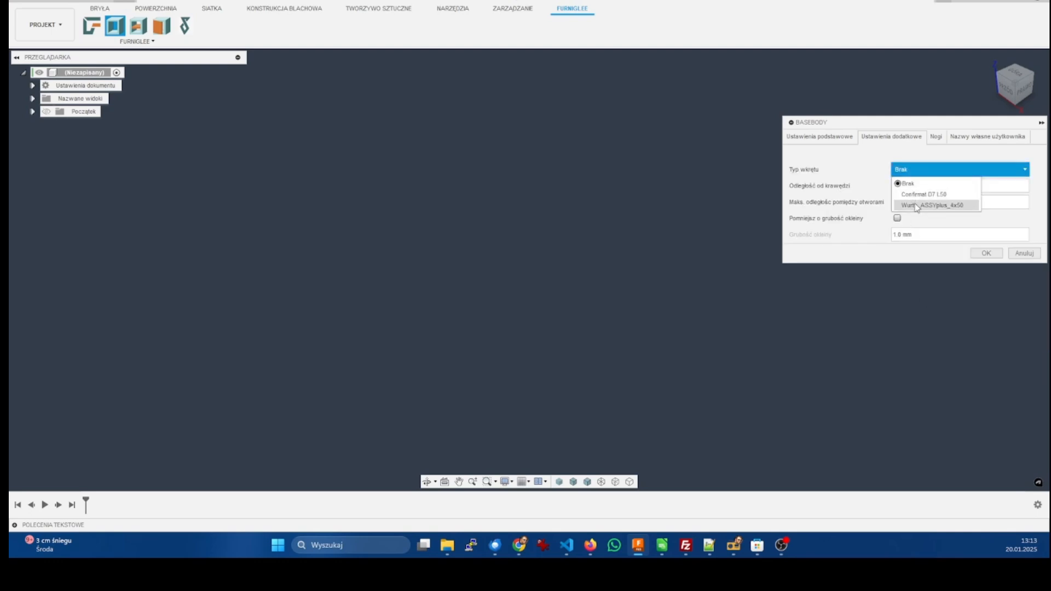
pyautogui.click(917, 204)
# Step: Set the BaseBody's leg type to Nóżka kuchenna_100 and create the cabinet body
pyautogui.click(938, 137)
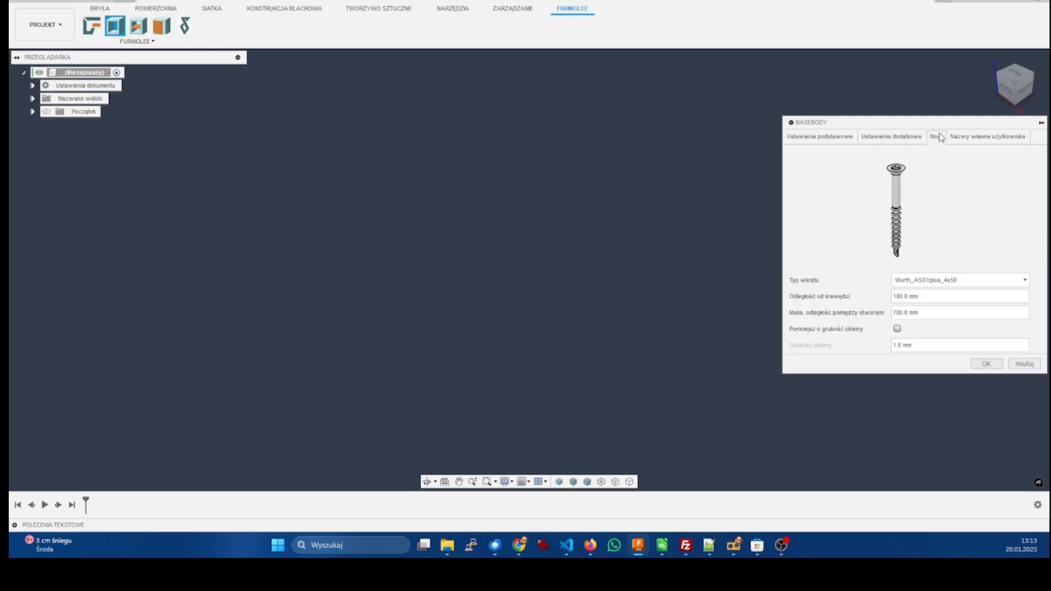
pyautogui.click(915, 171)
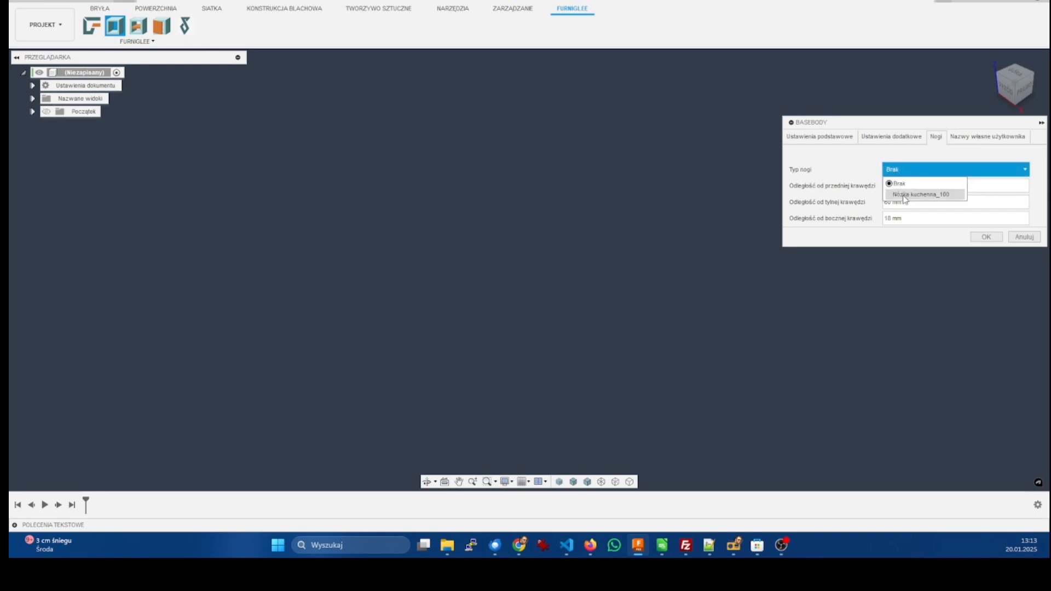
pyautogui.click(905, 196)
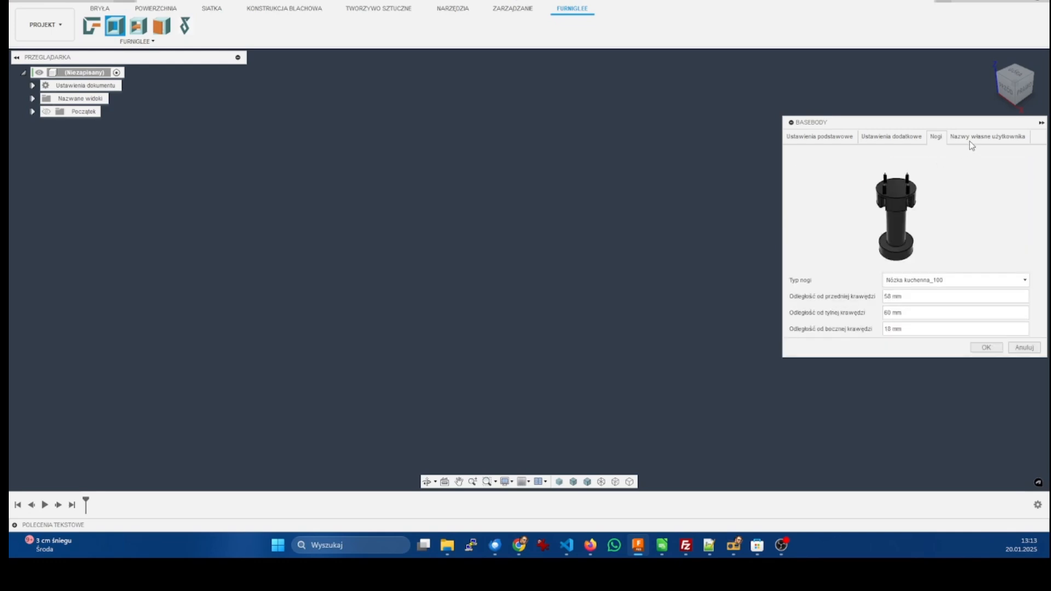
pyautogui.click(839, 138)
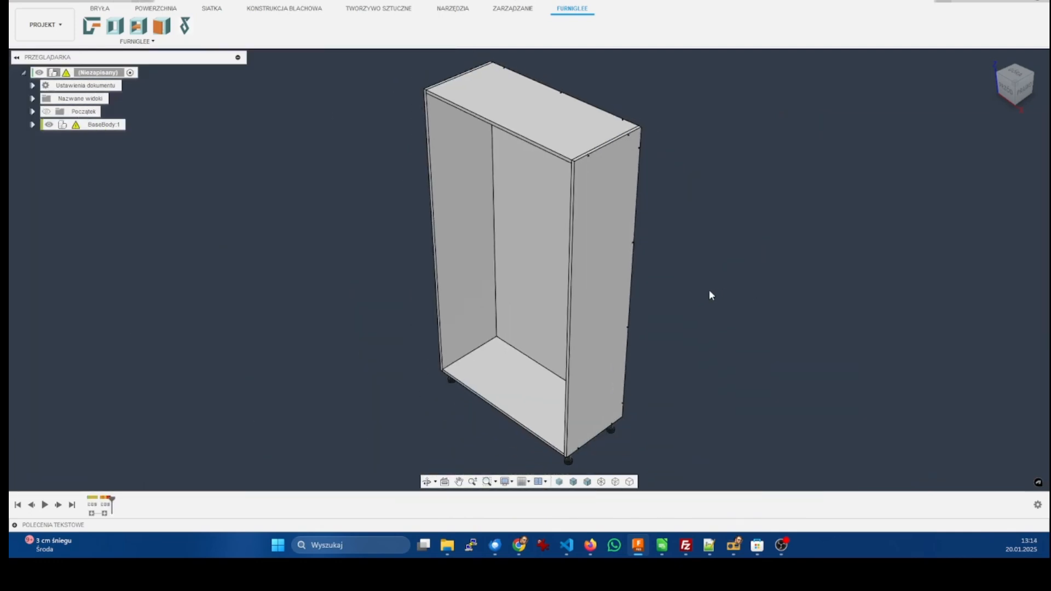
pyautogui.keyDown('shift'); pyautogui.moveTo(708, 291); pyautogui.dragTo(687, 251, button='middle'); pyautogui.keyUp('shift')
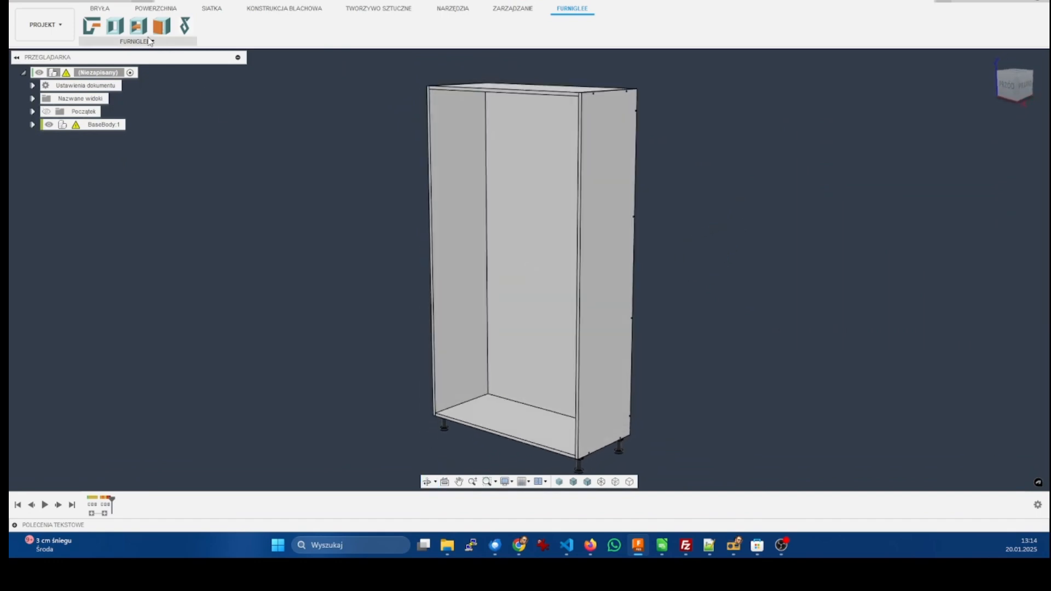
pyautogui.click(115, 26)
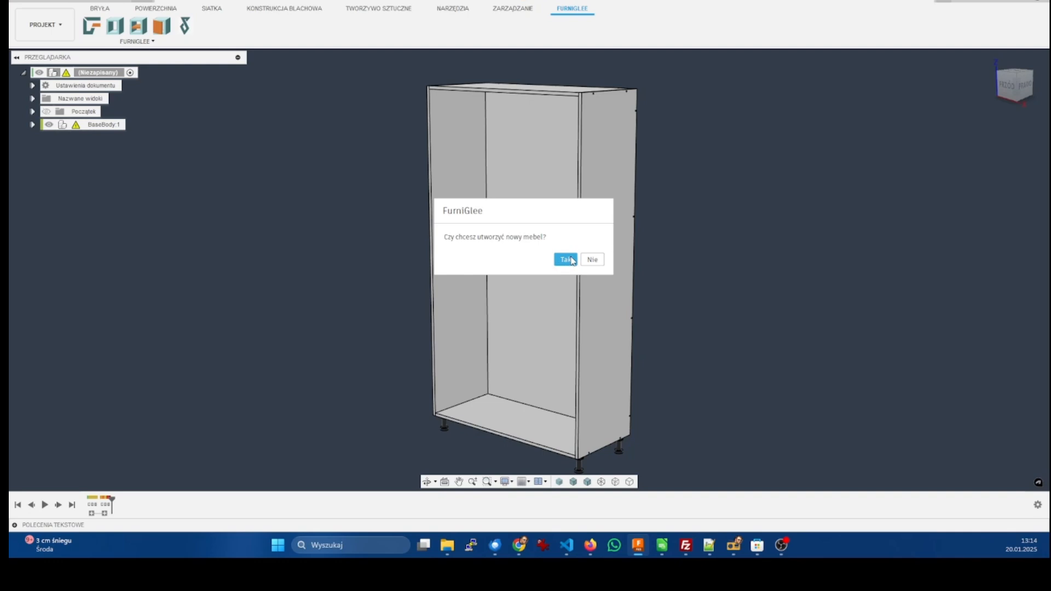
pyautogui.click(593, 259)
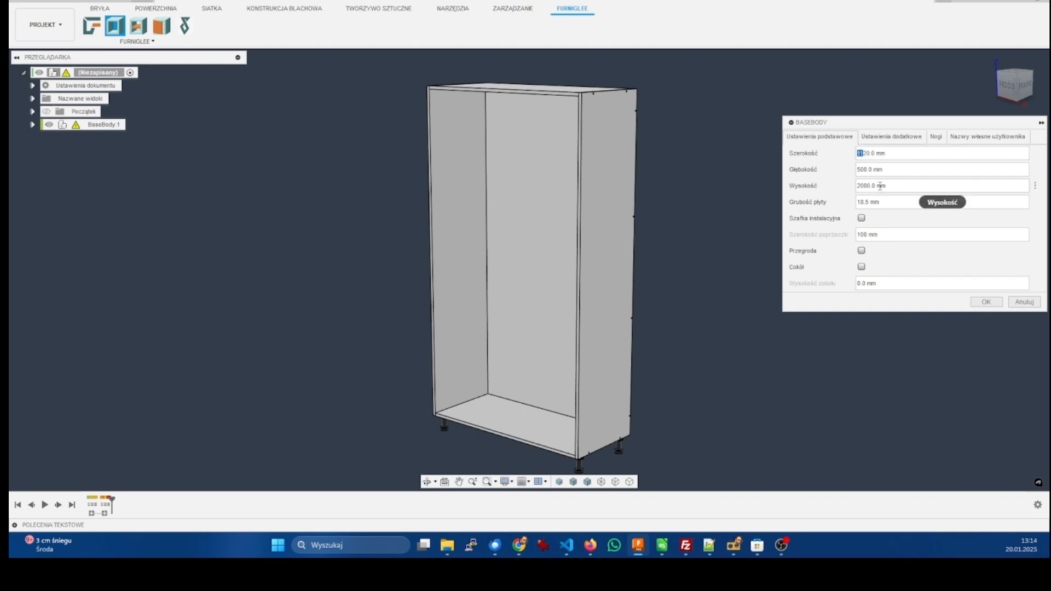
pyautogui.write('8')
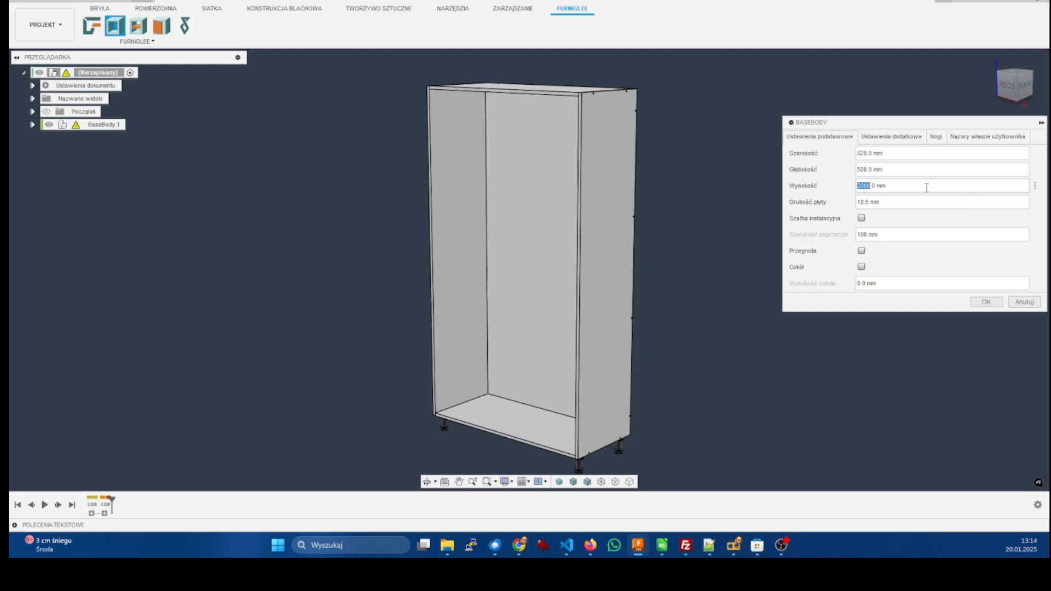
pyautogui.write('9')
pyautogui.click(861, 251)
pyautogui.click(861, 267)
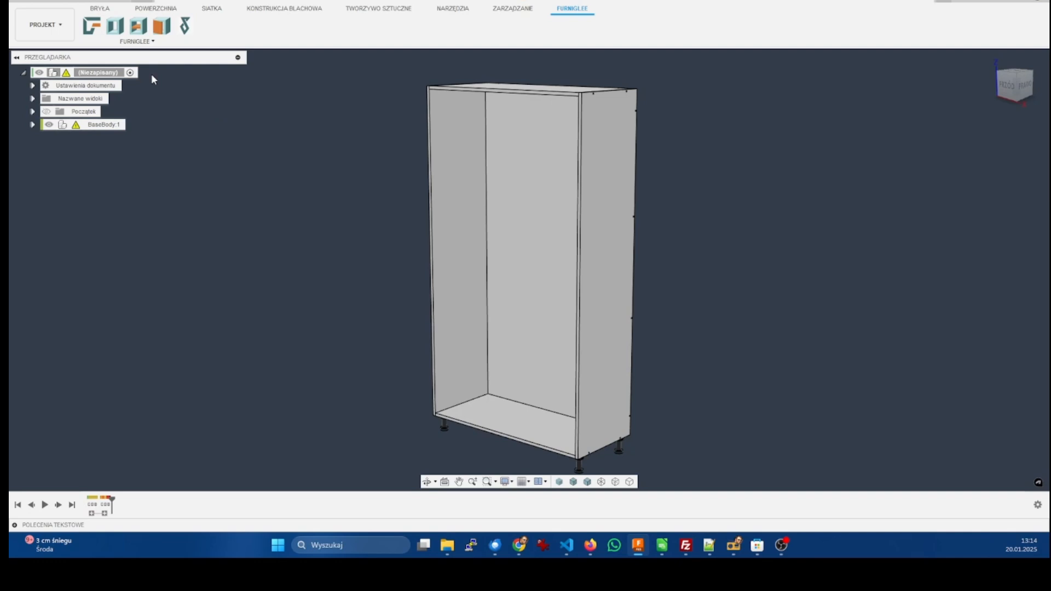
# Step: Edit the existing cabinet body: enable Przegroda and Cokół with a 100 mm plinth height, and set width 920 mm and height 900 mm
pyautogui.click(115, 26)
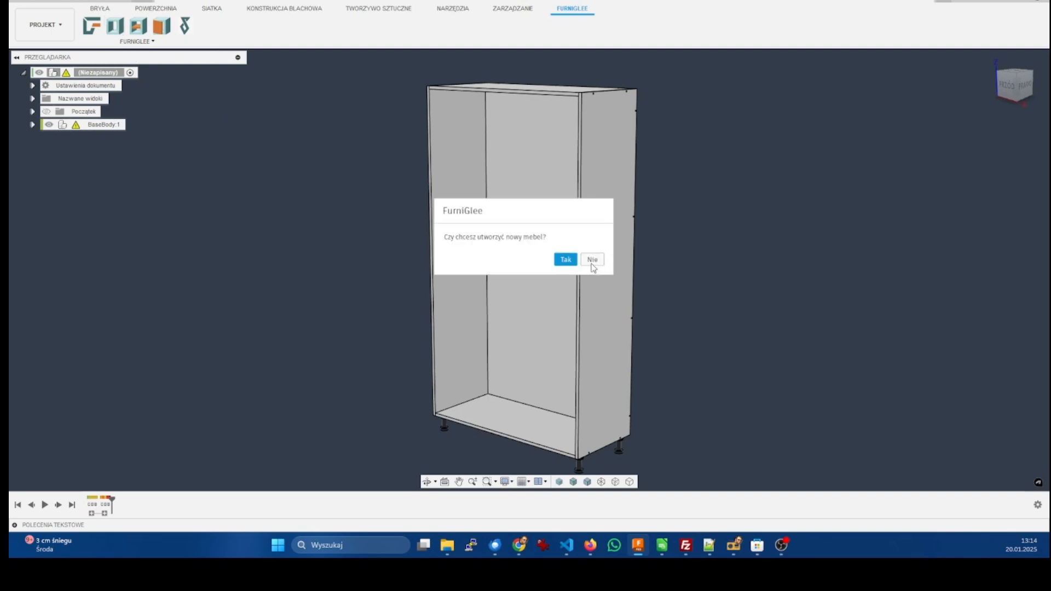
pyautogui.click(592, 260)
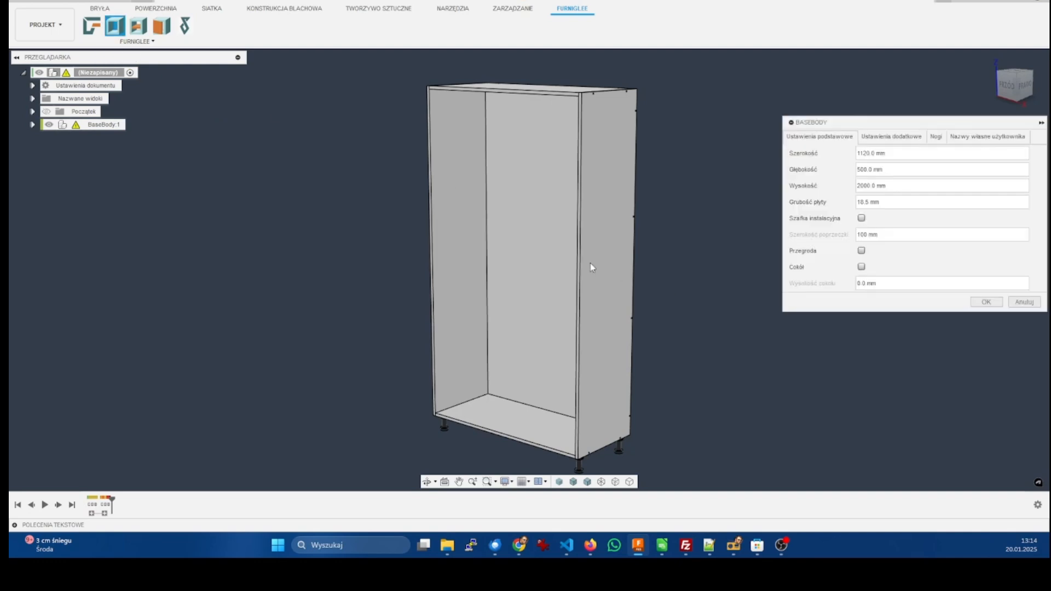
pyautogui.click(861, 267)
pyautogui.click(861, 250)
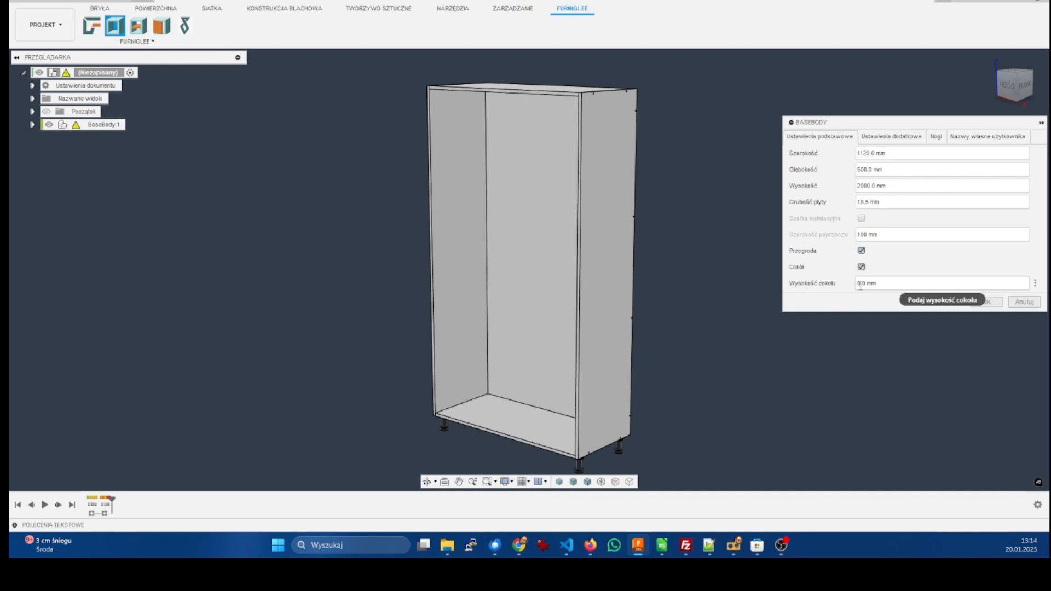
pyautogui.moveTo(876, 285); pyautogui.dragTo(853, 282)
pyautogui.write('100')
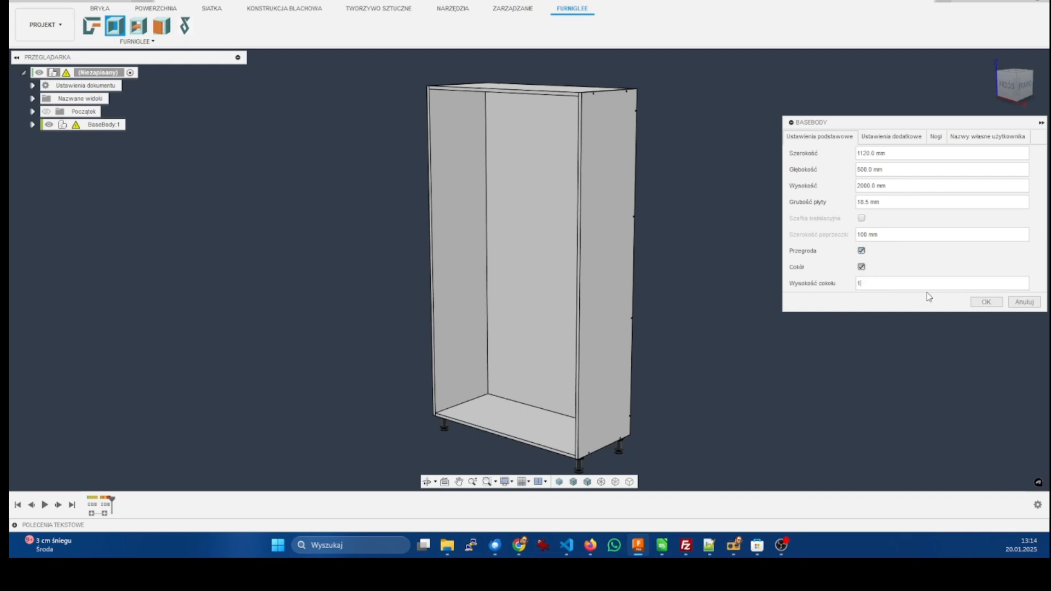
pyautogui.click(858, 154)
pyautogui.write('90')
# Step: Hide the BaseBody's Back panel and examine the screw holes in the cabinet's side and top panels
pyautogui.keyDown('shift'); pyautogui.moveTo(639, 202); pyautogui.dragTo(582, 230, button='middle'); pyautogui.keyUp('shift')
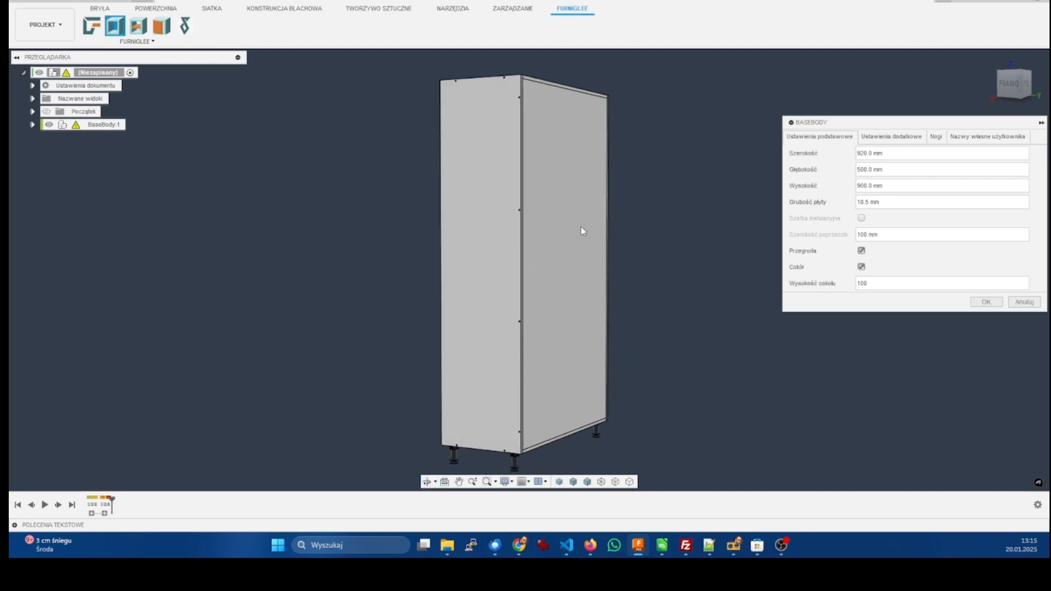
pyautogui.scroll(3, 580, 228)
pyautogui.scroll(1, 530, 251)
pyautogui.scroll(-1, 534, 254)
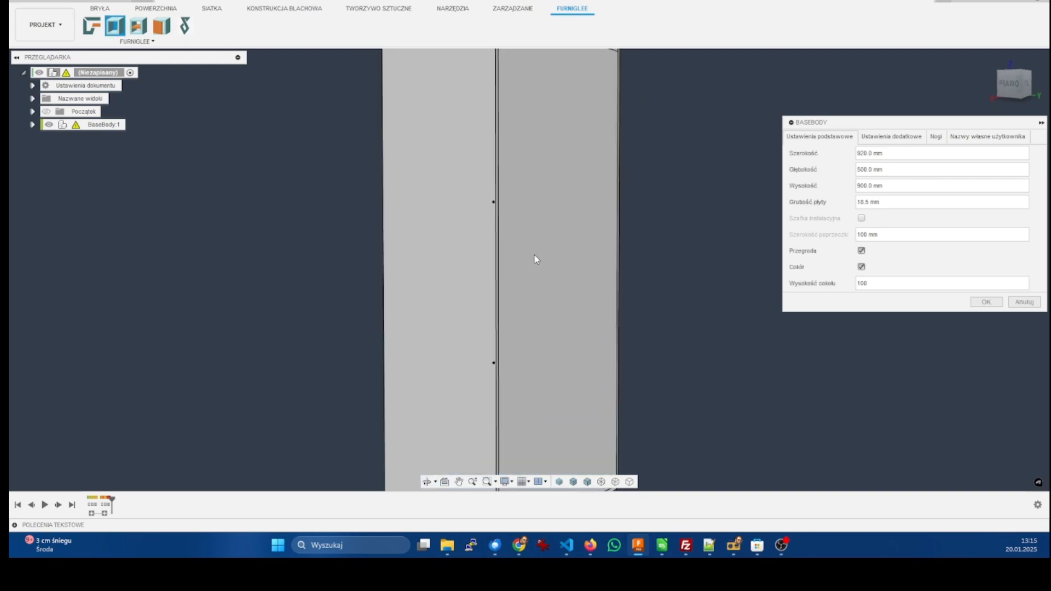
pyautogui.scroll(-2, 534, 255)
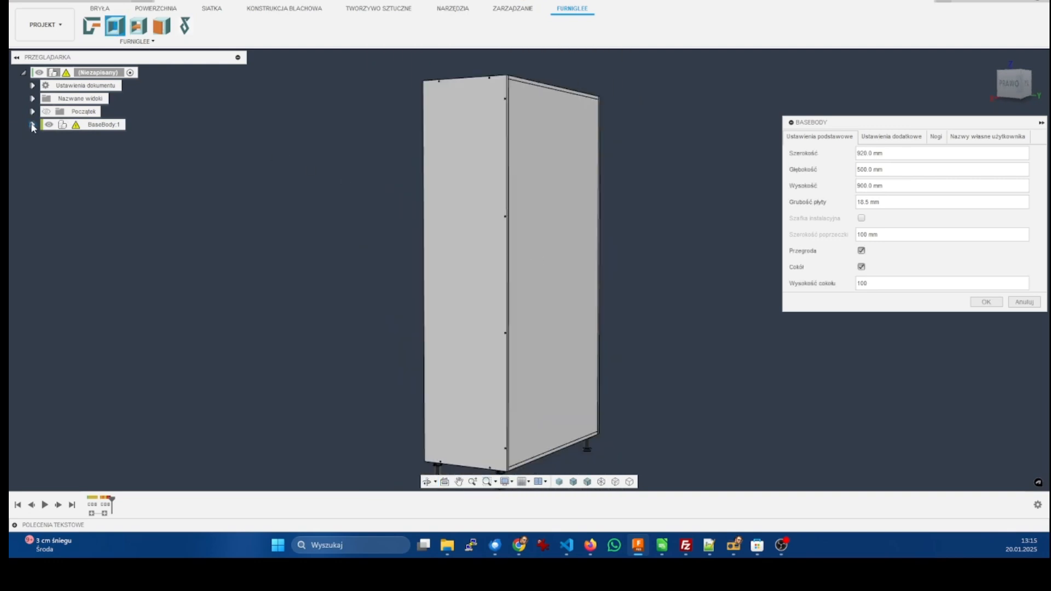
pyautogui.click(33, 125)
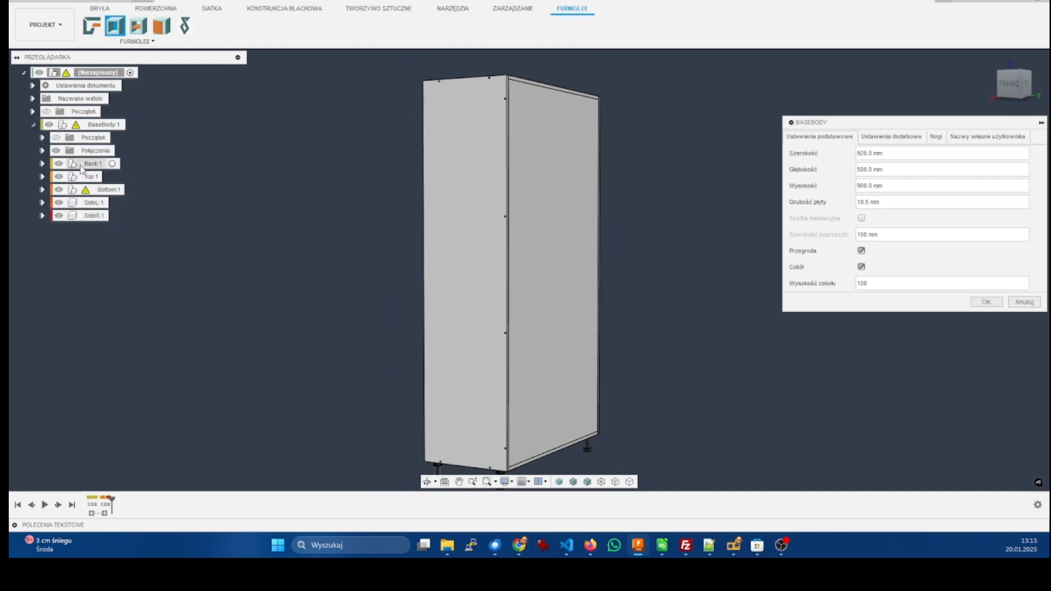
pyautogui.click(59, 163)
pyautogui.scroll(3, 484, 86)
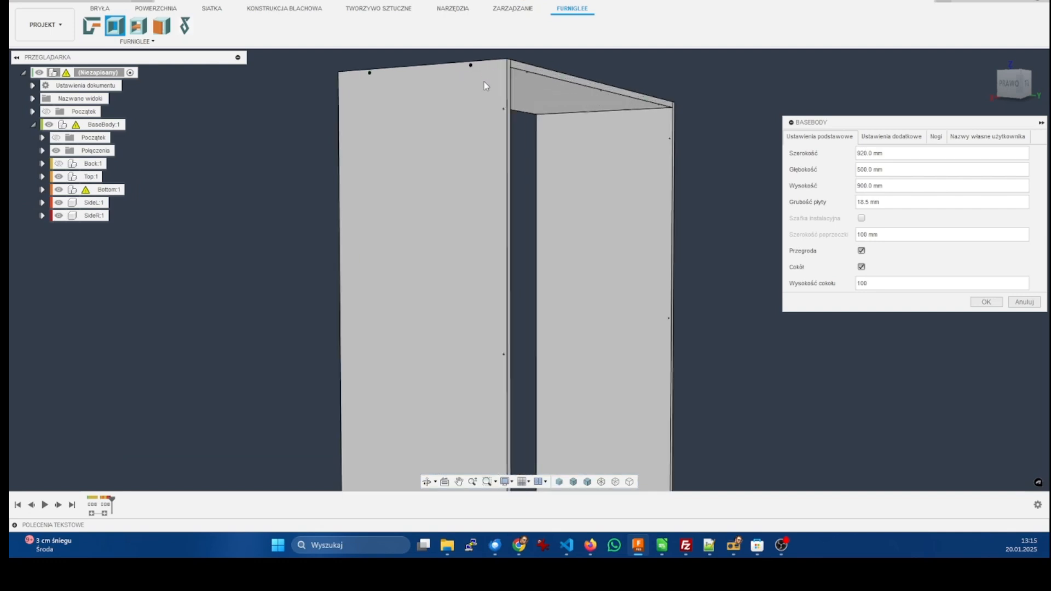
pyautogui.scroll(4, 493, 99)
pyautogui.scroll(-2, 520, 158)
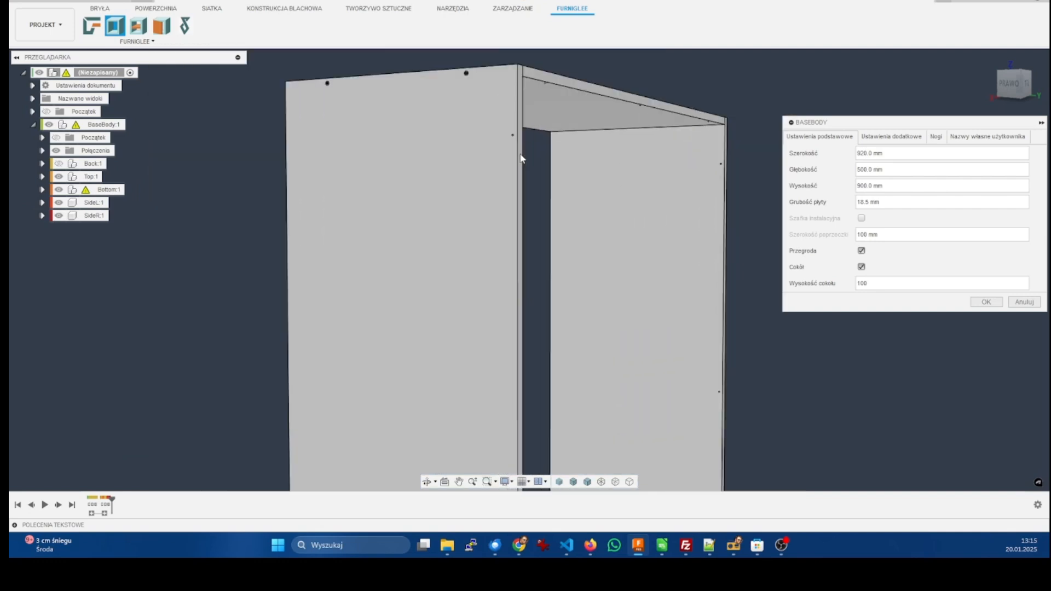
pyautogui.keyDown('shift'); pyautogui.moveTo(521, 159); pyautogui.dragTo(535, 248, button='middle'); pyautogui.keyUp('shift')
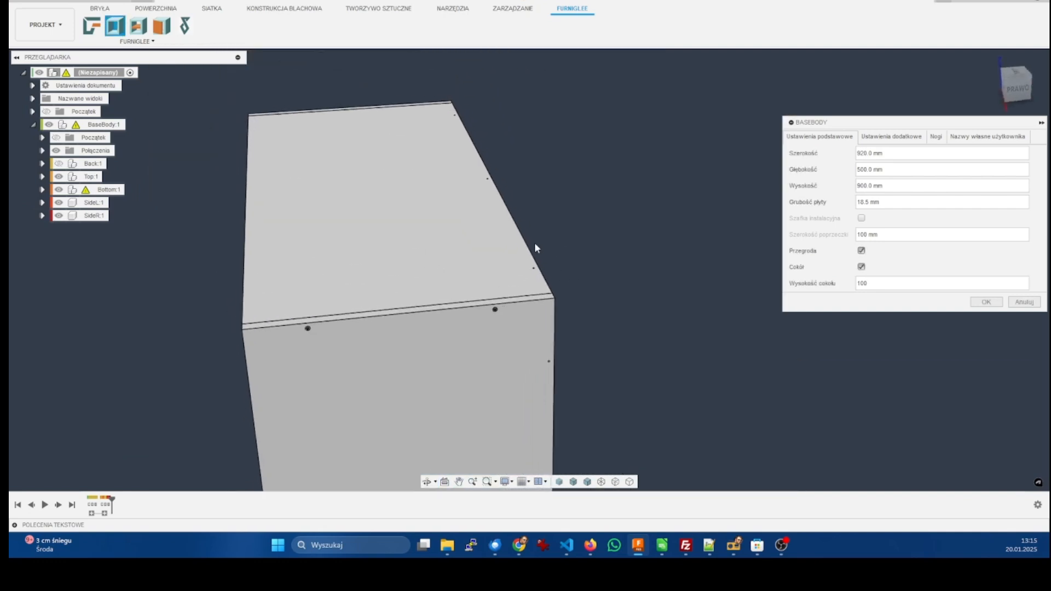
pyautogui.scroll(4, 501, 176)
pyautogui.scroll(-5, 505, 183)
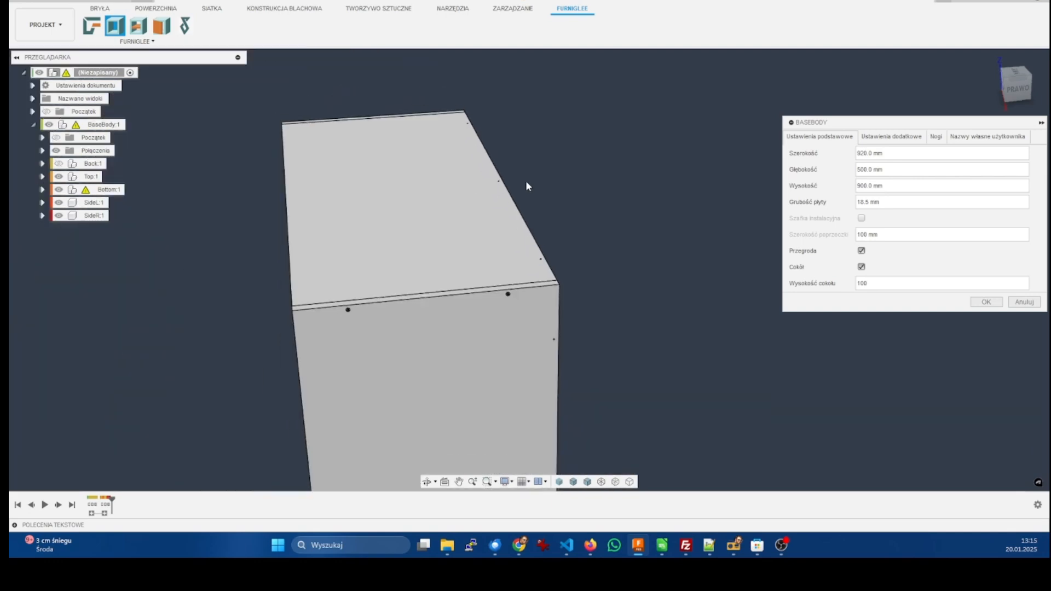
pyautogui.keyDown('shift'); pyautogui.moveTo(527, 183); pyautogui.dragTo(508, 163, button='middle'); pyautogui.keyUp('shift')
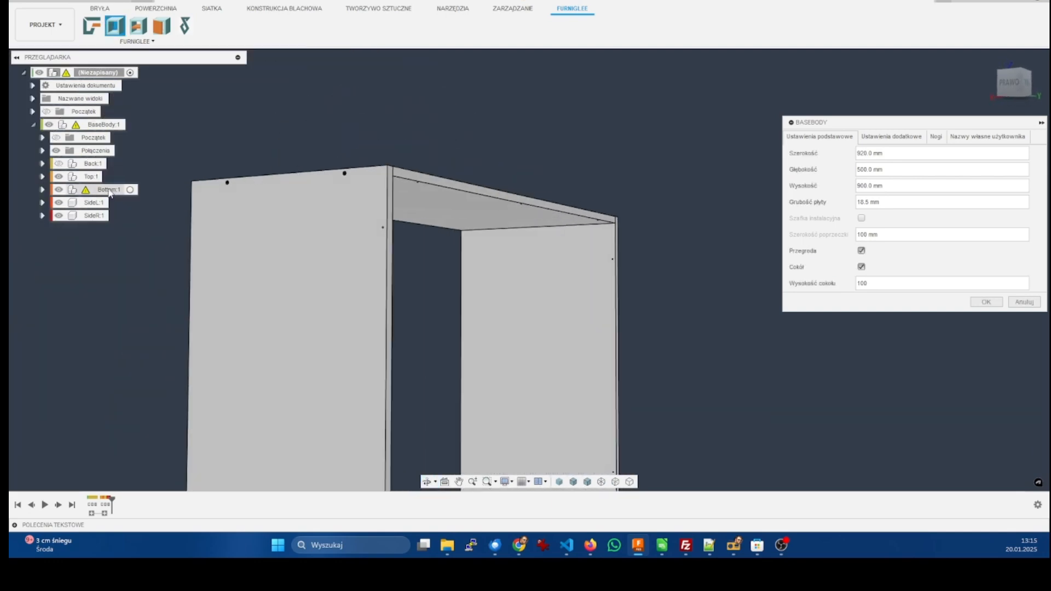
# Step: Show the Back panel again and apply the BaseBody changes
pyautogui.click(59, 163)
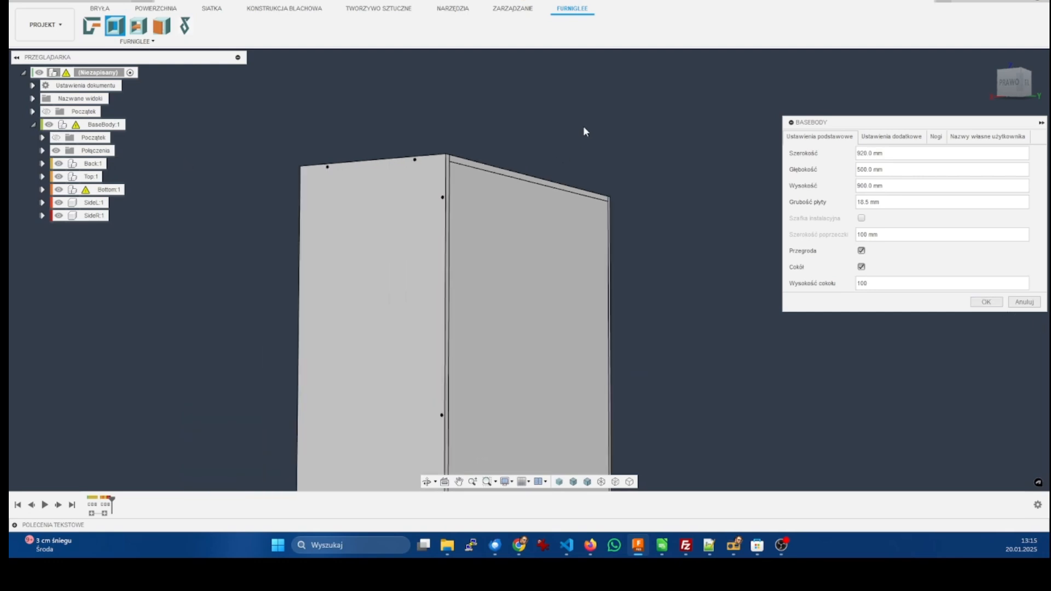
pyautogui.scroll(-3, 584, 128)
pyautogui.keyDown('shift'); pyautogui.moveTo(586, 148); pyautogui.dragTo(653, 160, button='middle'); pyautogui.keyUp('shift')
pyautogui.scroll(-3, 623, 120)
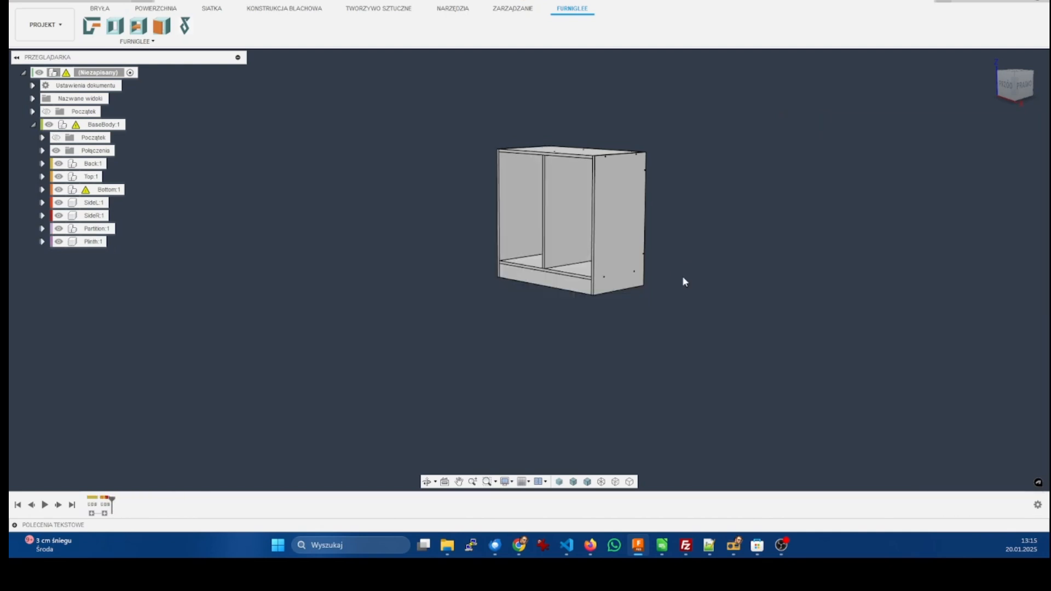
# Step: Examine the rebuilt cabinet's plinth, legs, partition and screw holes, temporarily hiding the Back panel
pyautogui.scroll(5, 610, 224)
pyautogui.scroll(-5, 645, 406)
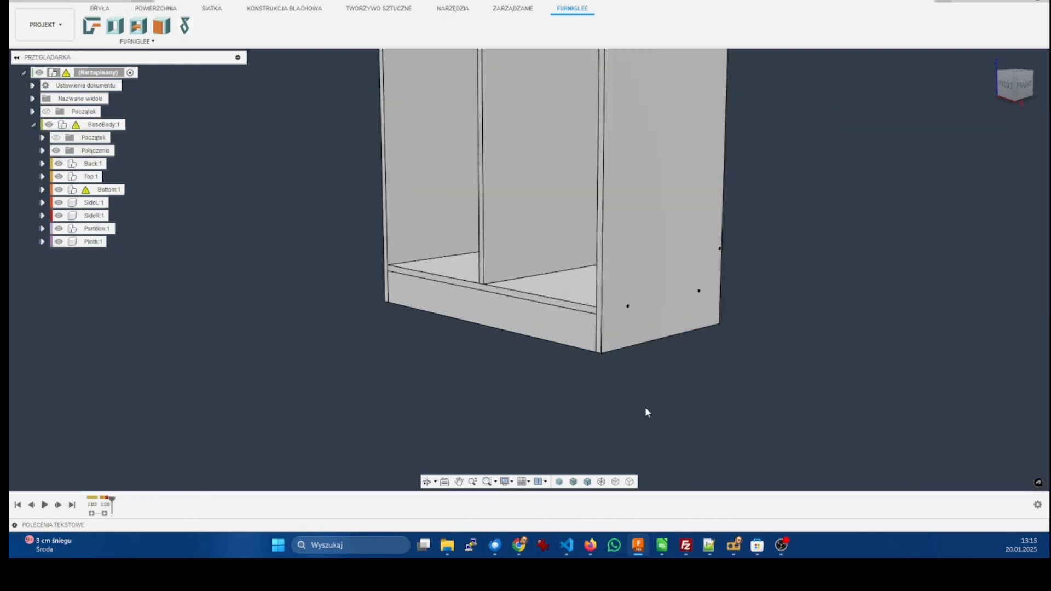
pyautogui.keyDown('shift'); pyautogui.moveTo(652, 255); pyautogui.dragTo(656, 210, button='middle'); pyautogui.keyUp('shift')
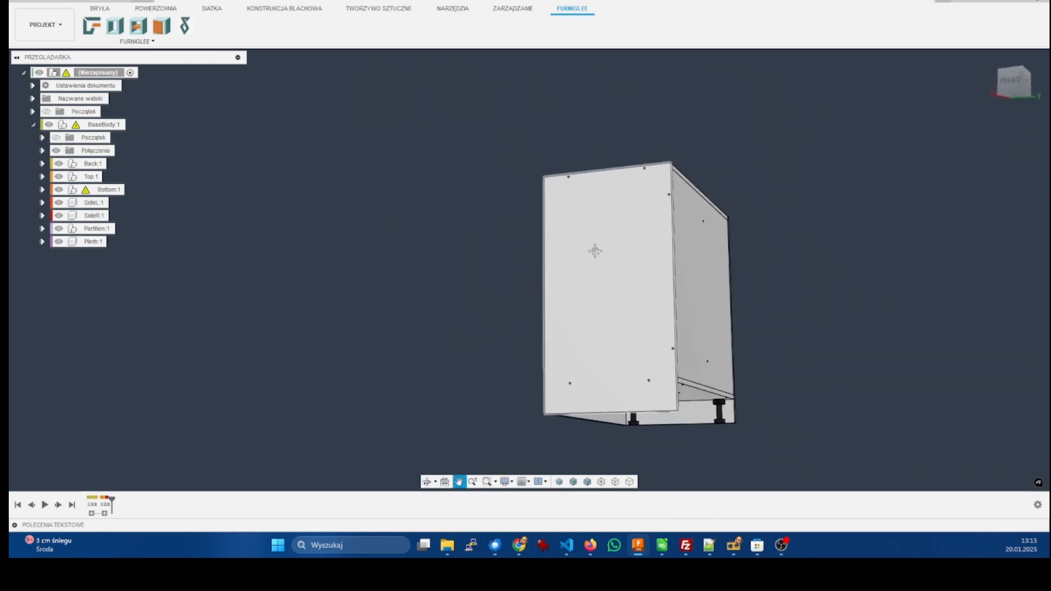
pyautogui.scroll(3, 715, 221)
pyautogui.click(59, 163)
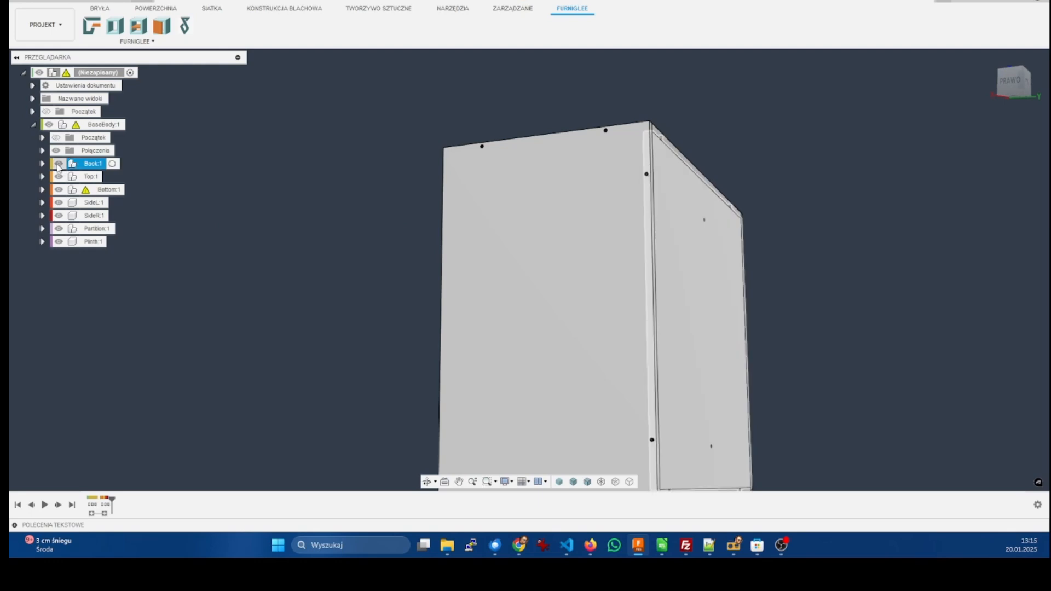
pyautogui.scroll(4, 668, 189)
pyautogui.keyDown('shift'); pyautogui.moveTo(668, 186); pyautogui.dragTo(778, 154, button='middle'); pyautogui.keyUp('shift')
pyautogui.scroll(4, 720, 253)
pyautogui.scroll(-5, 715, 239)
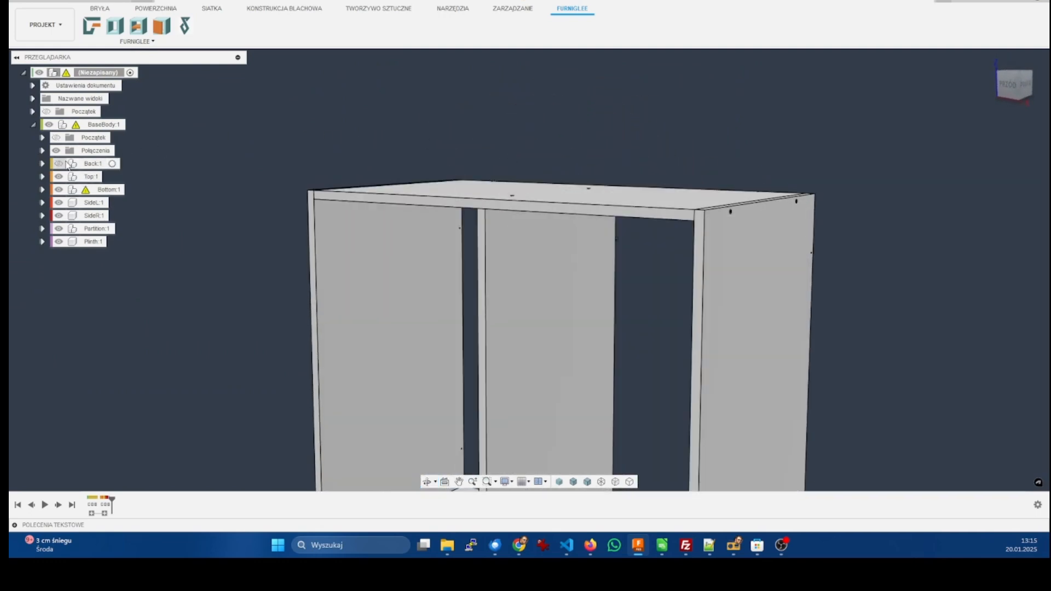
pyautogui.scroll(-5, 609, 117)
pyautogui.keyDown('shift'); pyautogui.moveTo(648, 148); pyautogui.dragTo(733, 308, button='middle'); pyautogui.keyUp('shift')
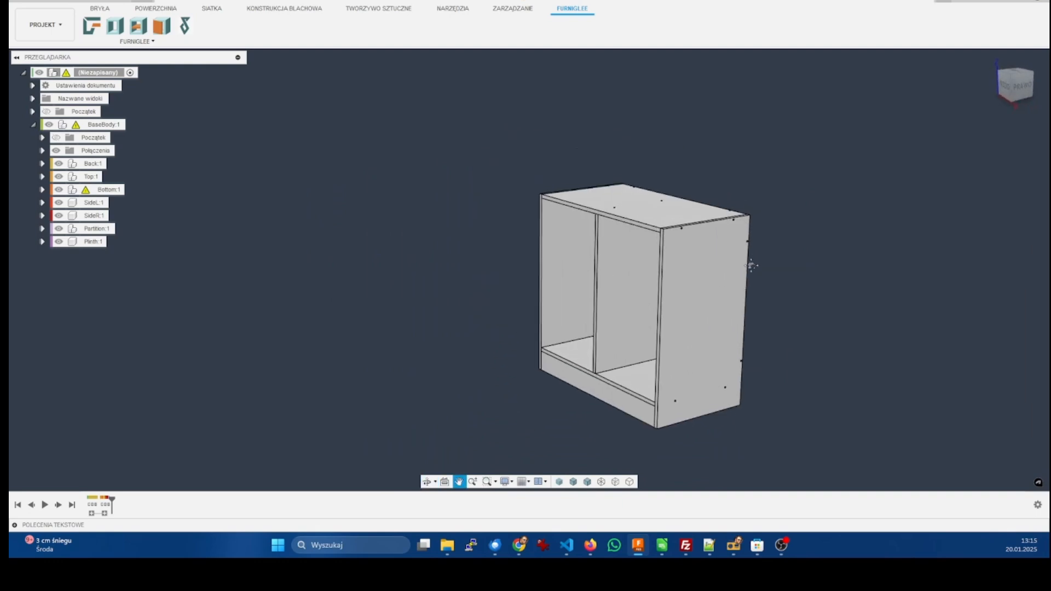
# Step: Add one shelf on each side of the partition with Shelf Support D5 L16 and Dodatkowe otwory set to 3
pyautogui.click(138, 25)
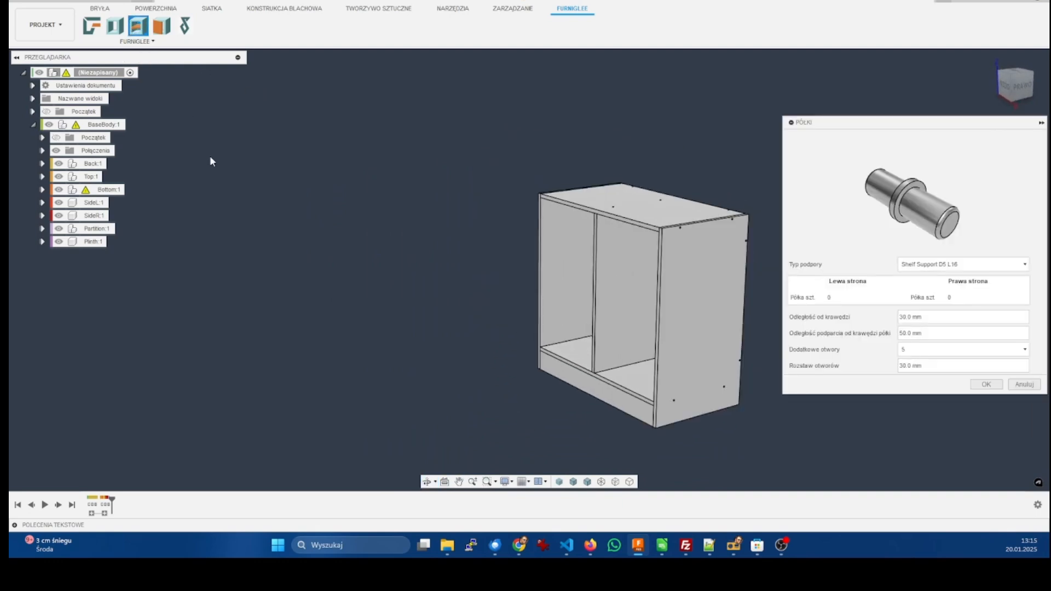
pyautogui.click(837, 298)
pyautogui.click(838, 323)
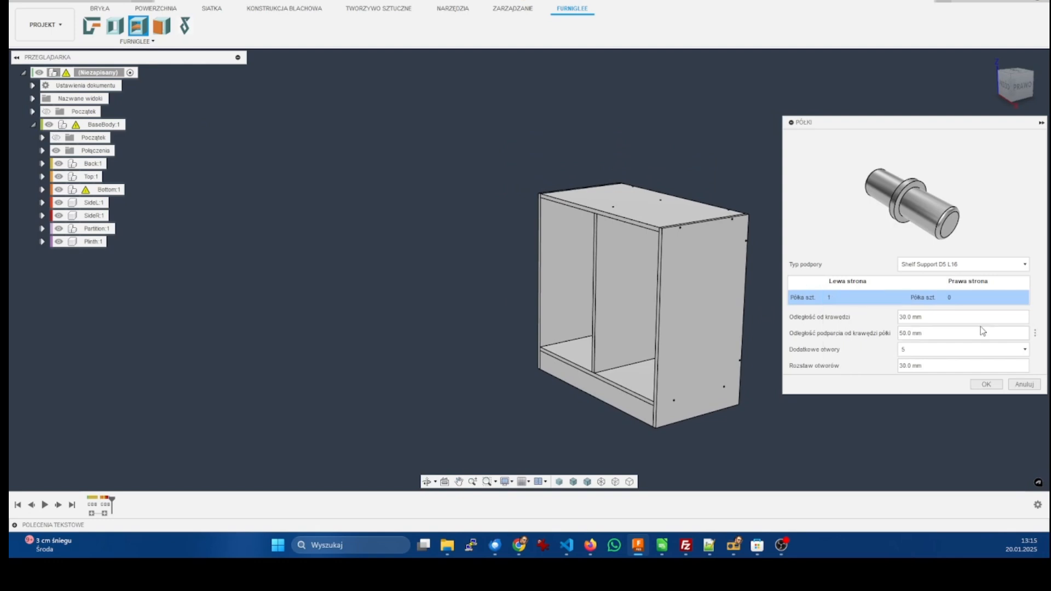
pyautogui.click(982, 299)
pyautogui.click(959, 322)
pyautogui.click(924, 350)
pyautogui.click(917, 382)
pyautogui.click(984, 388)
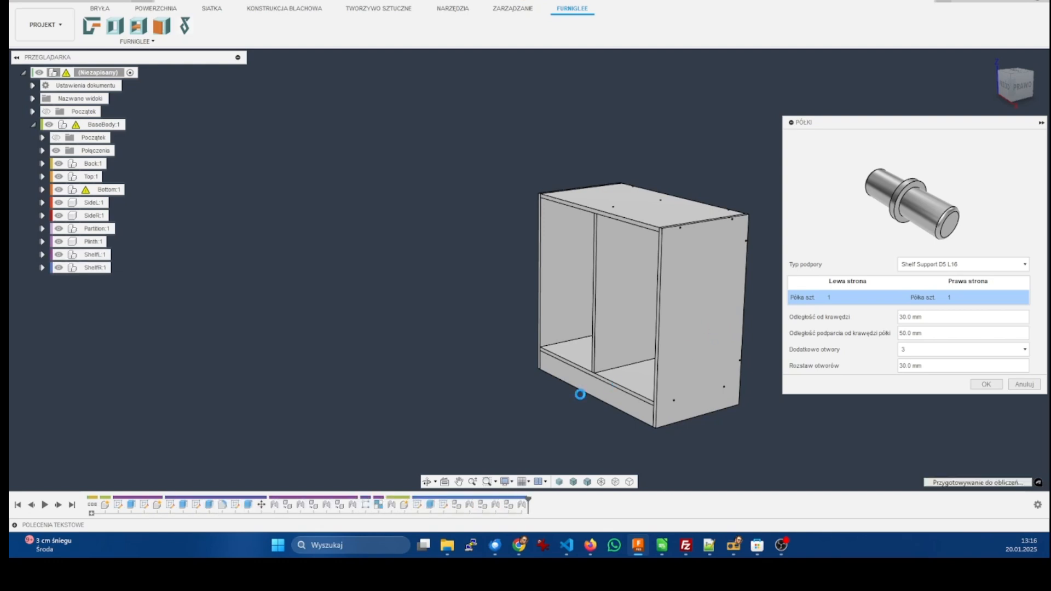
# Step: Inspect the shelf supports, try three shelves on the left side and none on the right, and undo that shelf change
pyautogui.scroll(5, 563, 317)
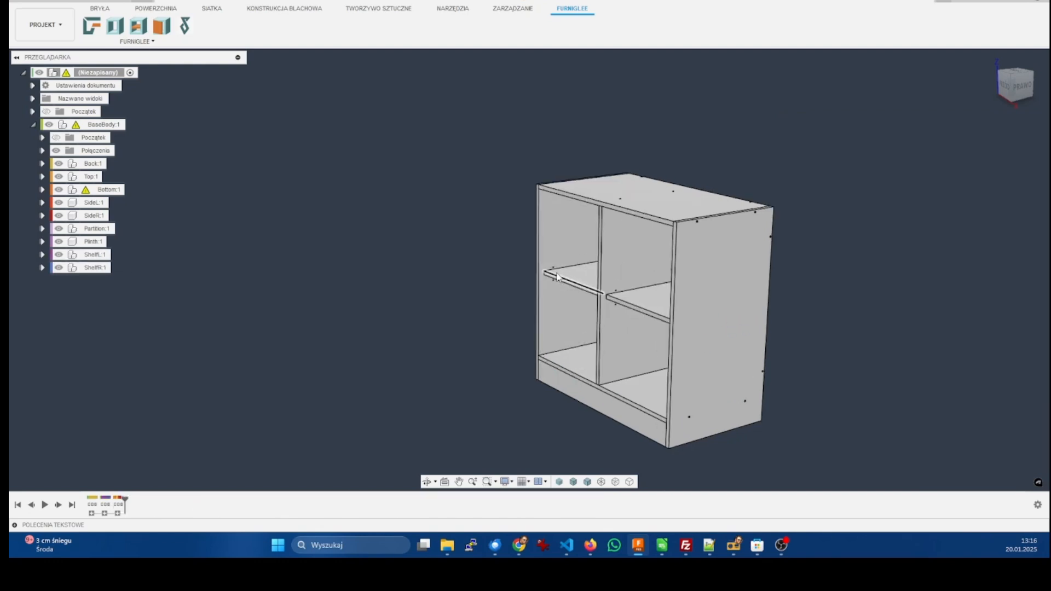
pyautogui.scroll(5, 562, 309)
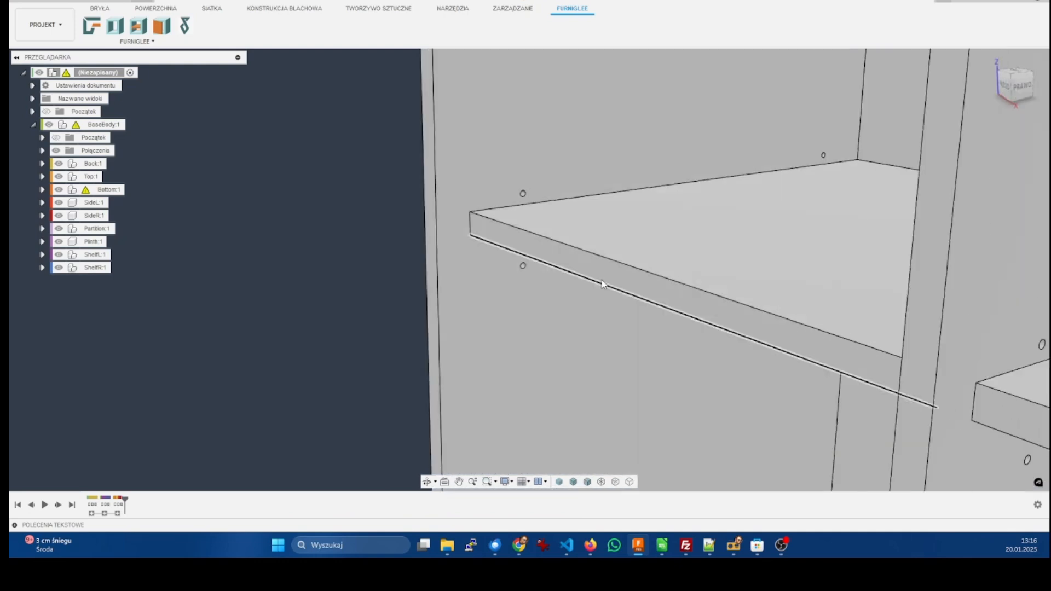
pyautogui.keyDown('shift'); pyautogui.moveTo(598, 285); pyautogui.dragTo(286, 163, button='middle'); pyautogui.keyUp('shift')
pyautogui.click(138, 25)
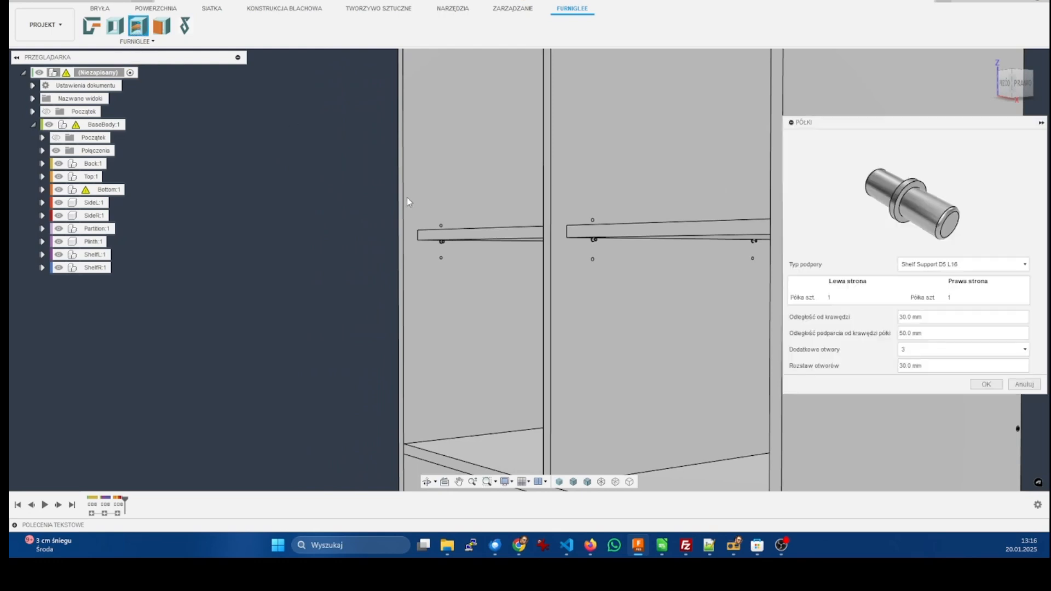
pyautogui.click(876, 299)
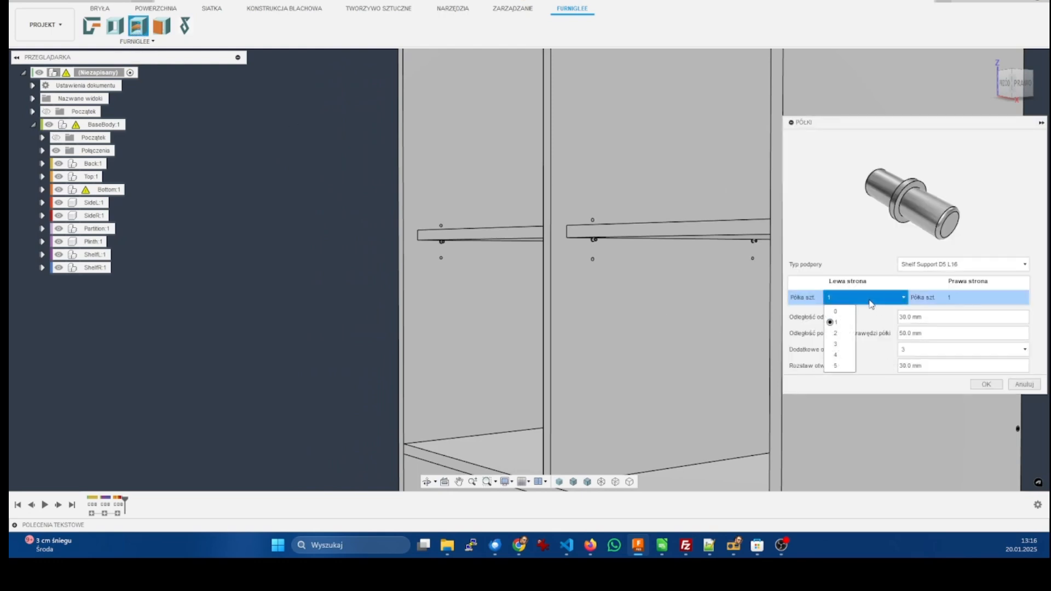
pyautogui.click(841, 344)
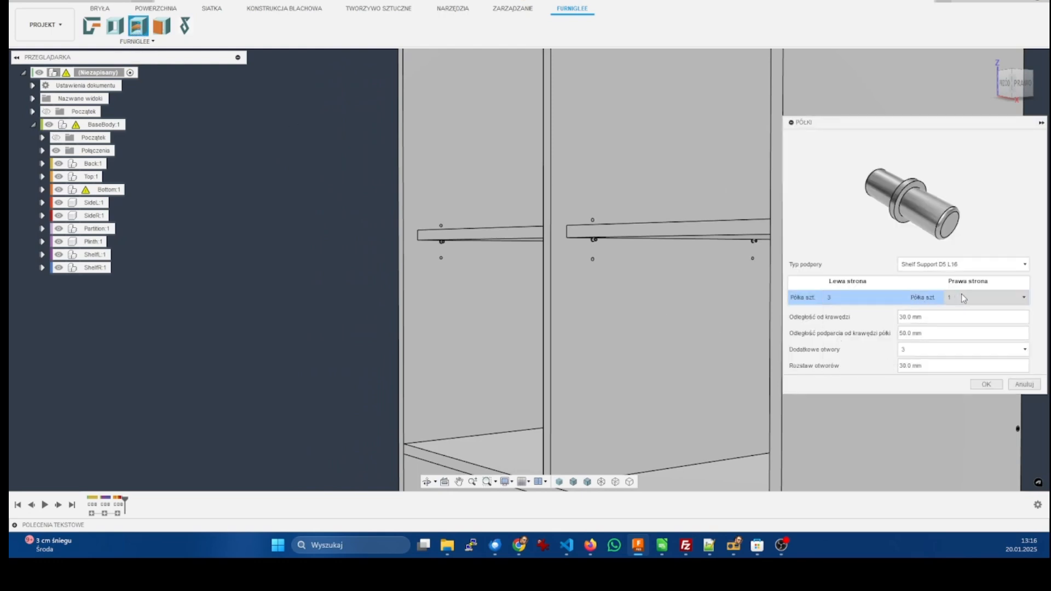
pyautogui.scroll(-3, 570, 254)
pyautogui.scroll(-2, 570, 257)
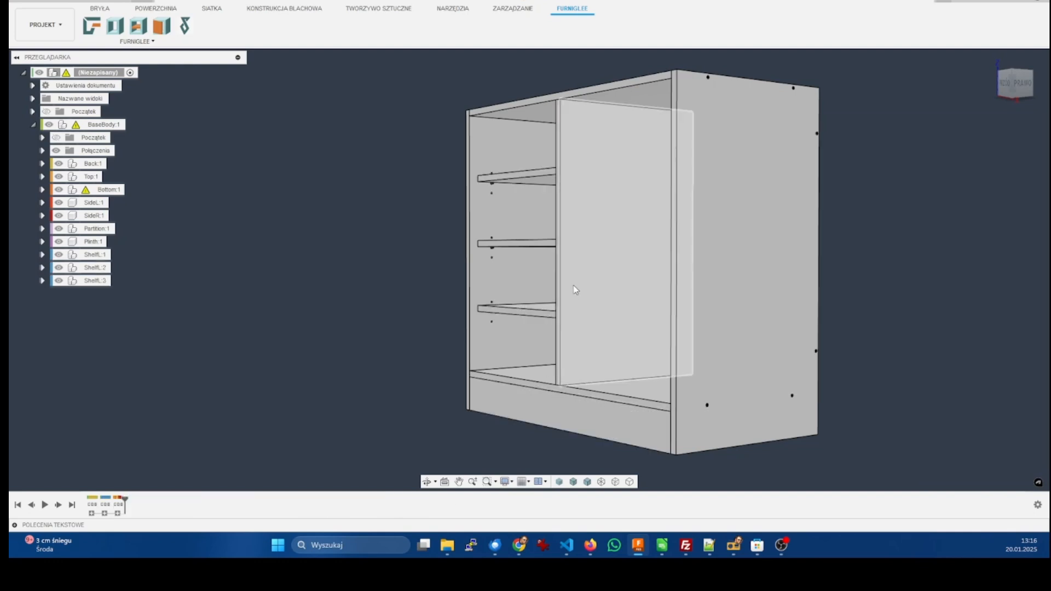
pyautogui.moveTo(580, 284)
pyautogui.keyDown('shift'); pyautogui.mouseDown(button='middle')
pyautogui.moveTo(598, 287)
pyautogui.moveTo(591, 290)
pyautogui.mouseUp(button='middle'); pyautogui.keyUp('shift')
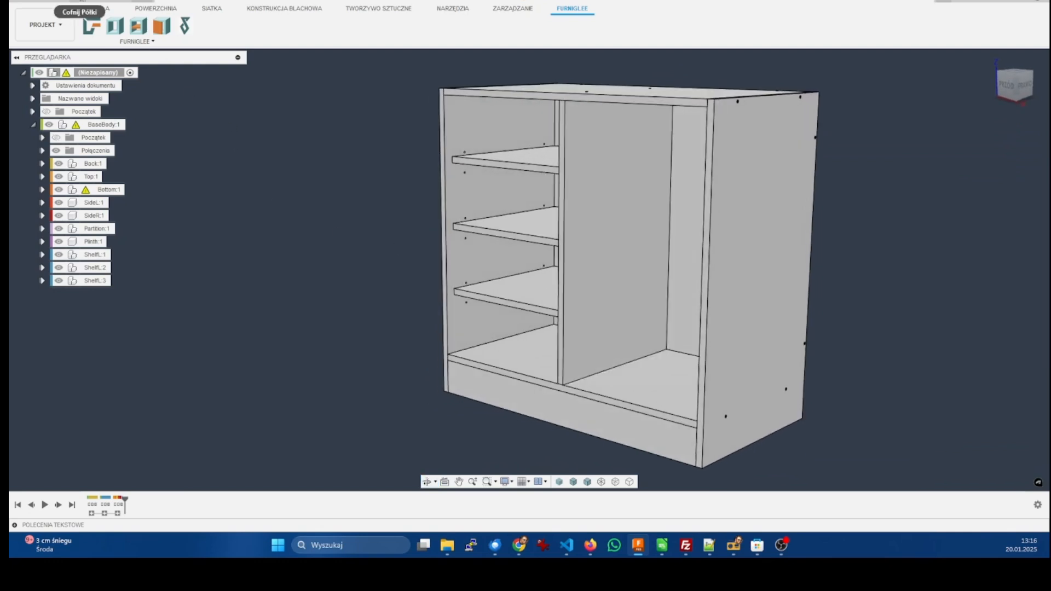
pyautogui.click(79, 1)
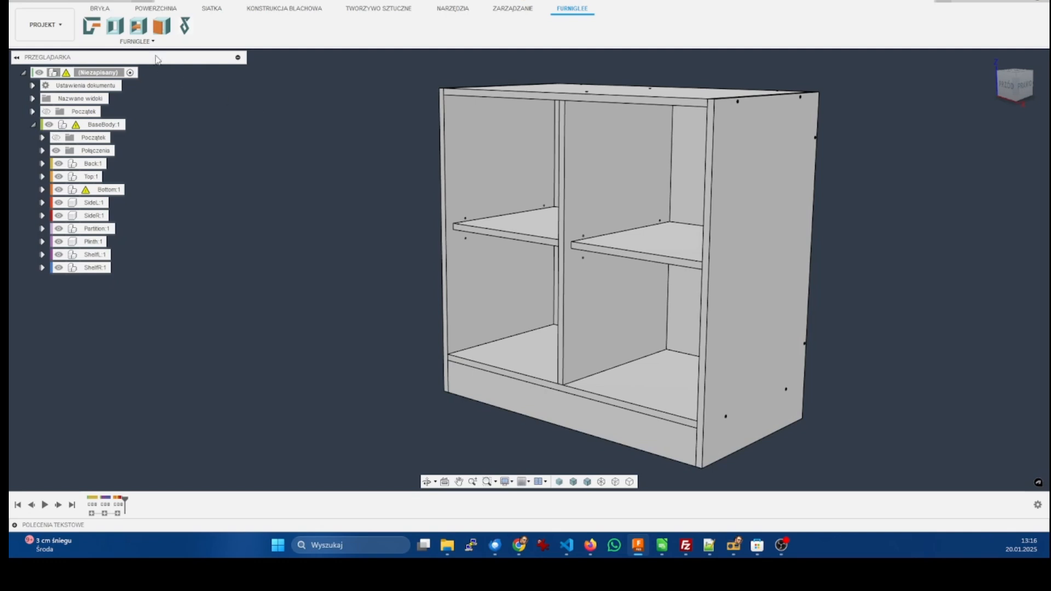
# Step: Set the cabinet's shelf counts to three on the left side and two on the right, and apply
pyautogui.click(139, 25)
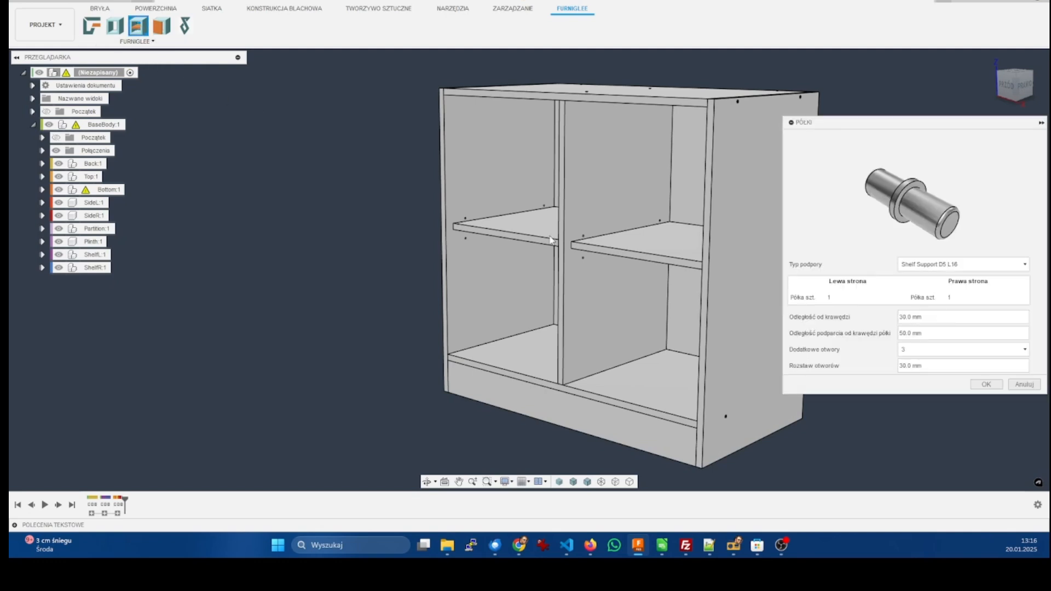
pyautogui.click(827, 299)
pyautogui.click(837, 344)
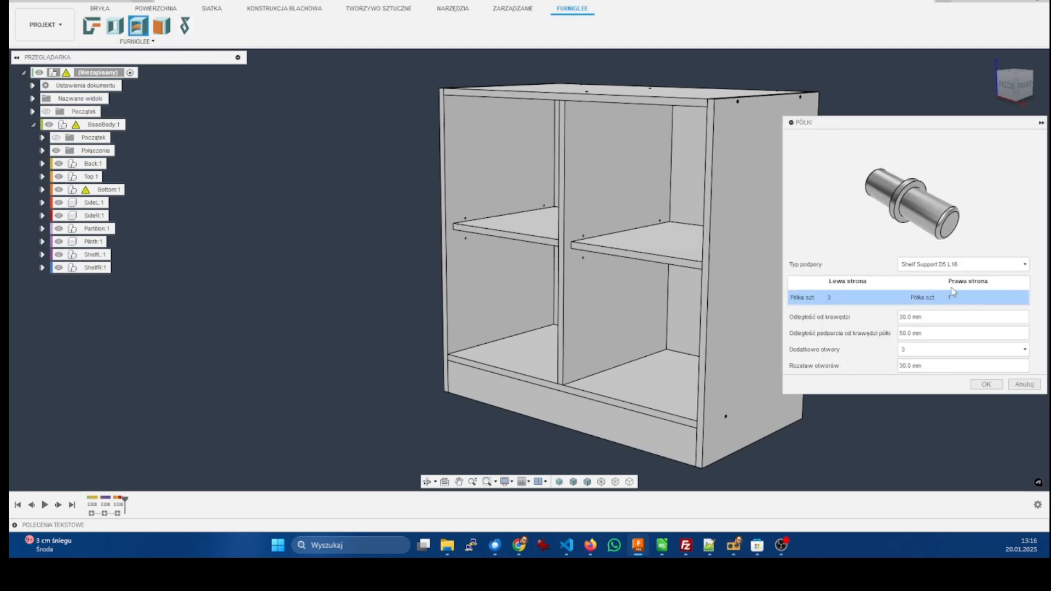
pyautogui.click(959, 298)
pyautogui.click(963, 333)
pyautogui.click(986, 385)
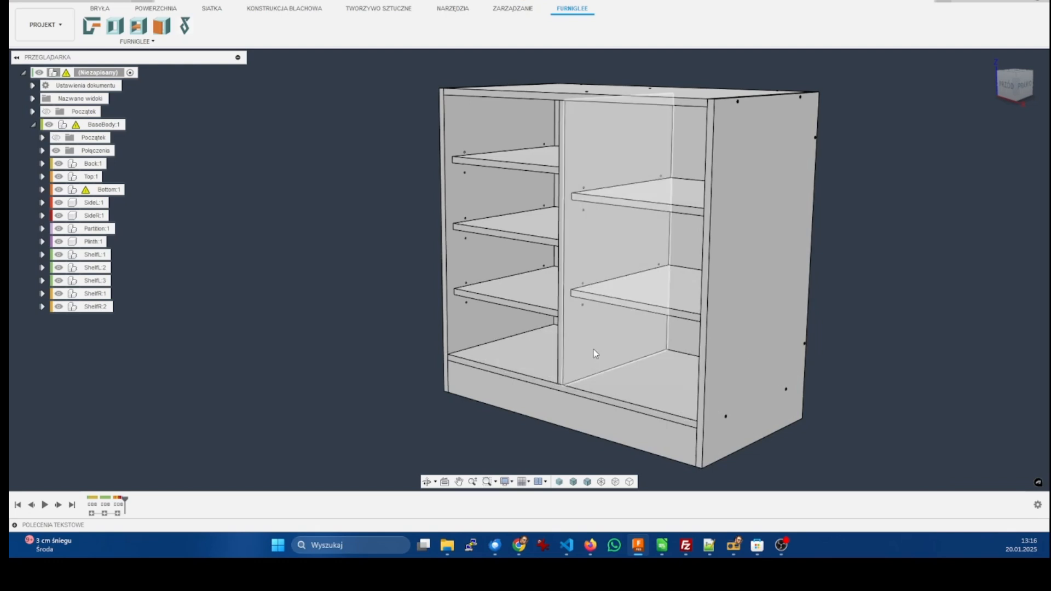
pyautogui.scroll(-3, 633, 236)
pyautogui.moveTo(633, 236)
pyautogui.keyDown('shift'); pyautogui.mouseDown(button='middle')
pyautogui.moveTo(692, 225)
pyautogui.moveTo(666, 216)
pyautogui.moveTo(622, 253)
pyautogui.moveTo(640, 246)
pyautogui.mouseUp(button='middle'); pyautogui.keyUp('shift')
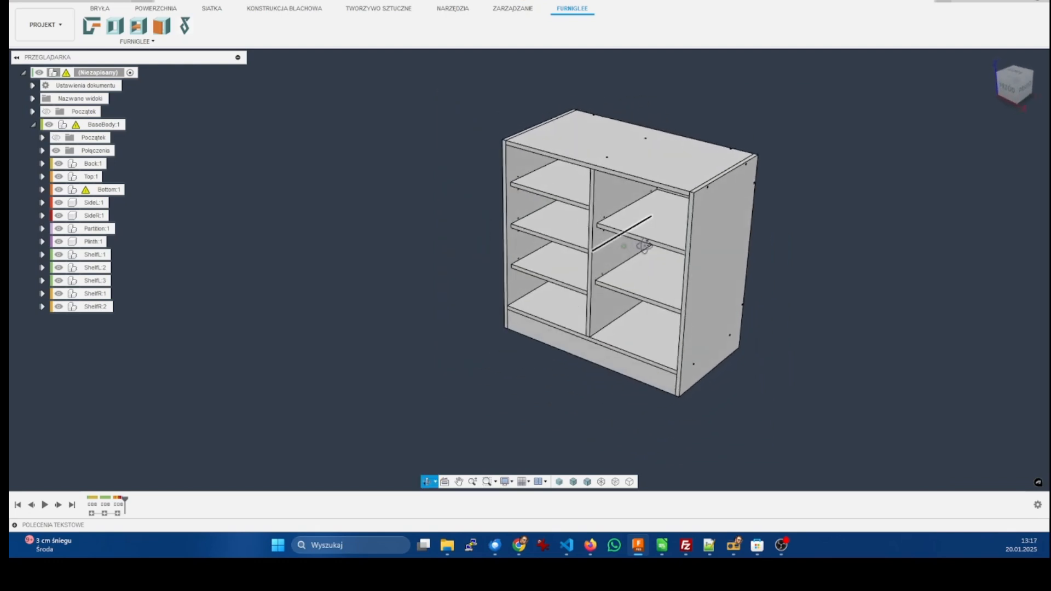
# Step: Start adding doors to the cabinet with Hinge GTV as the hinge type
pyautogui.click(162, 26)
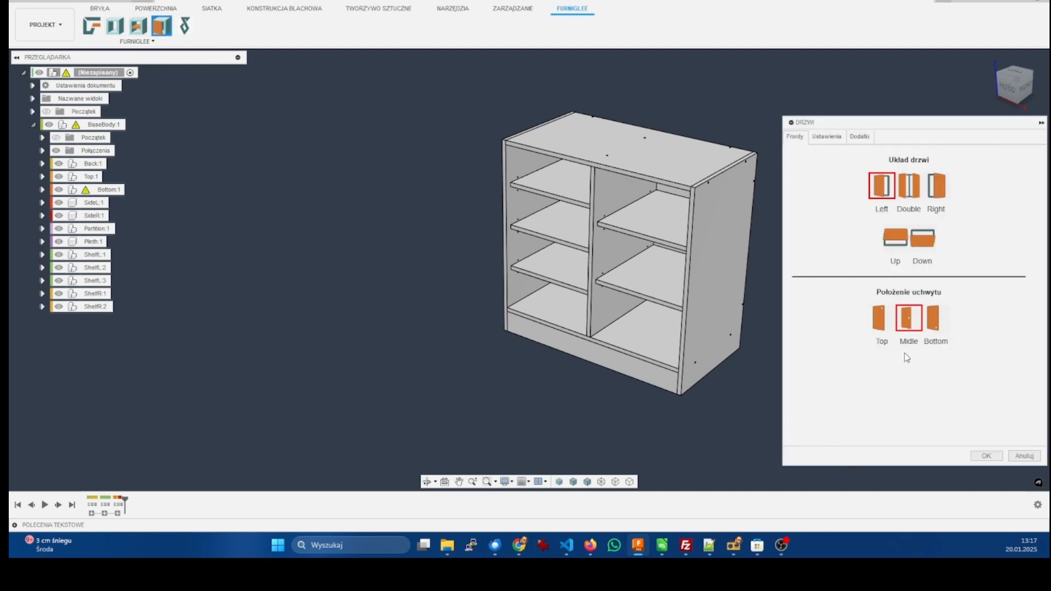
pyautogui.click(825, 139)
pyautogui.click(861, 138)
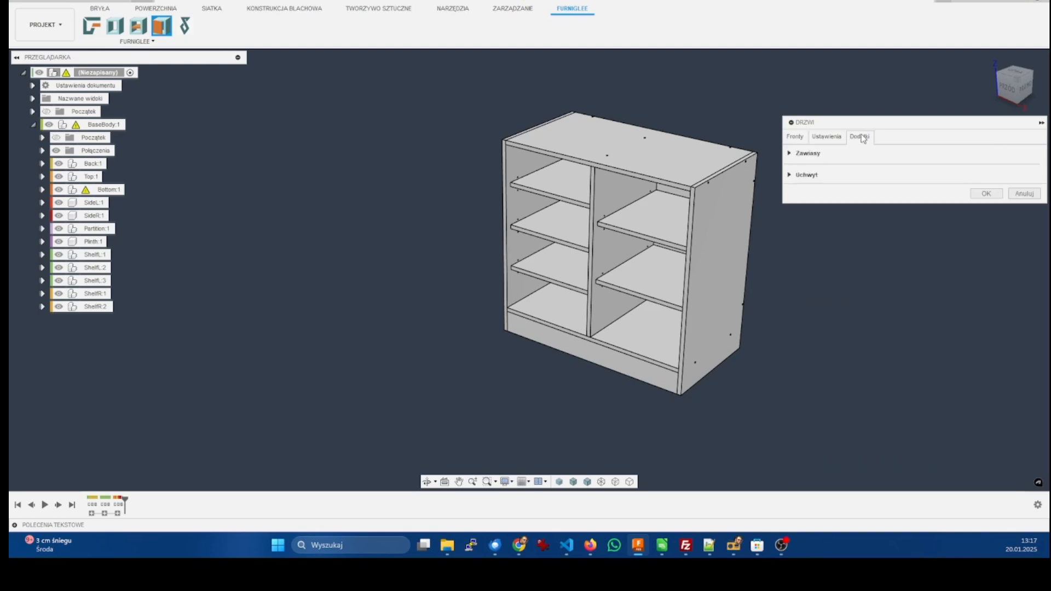
pyautogui.click(792, 154)
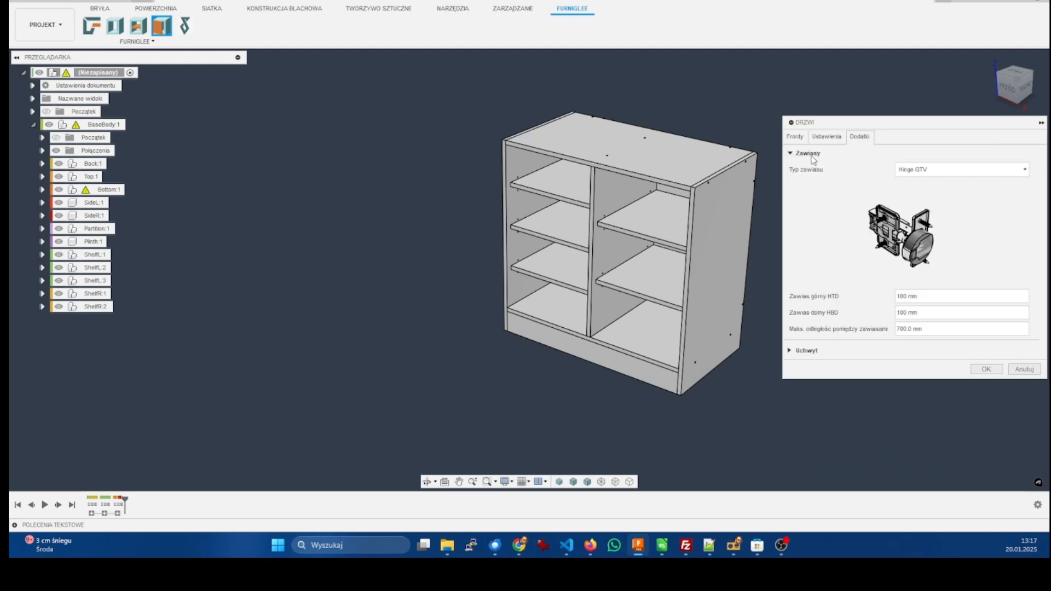
pyautogui.click(923, 170)
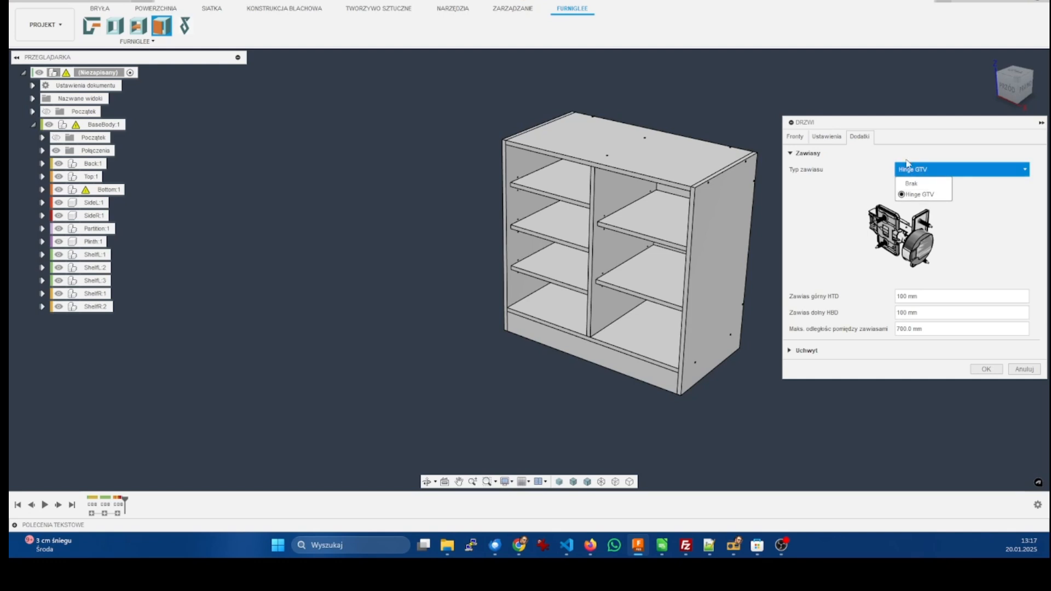
pyautogui.click(923, 194)
pyautogui.click(797, 155)
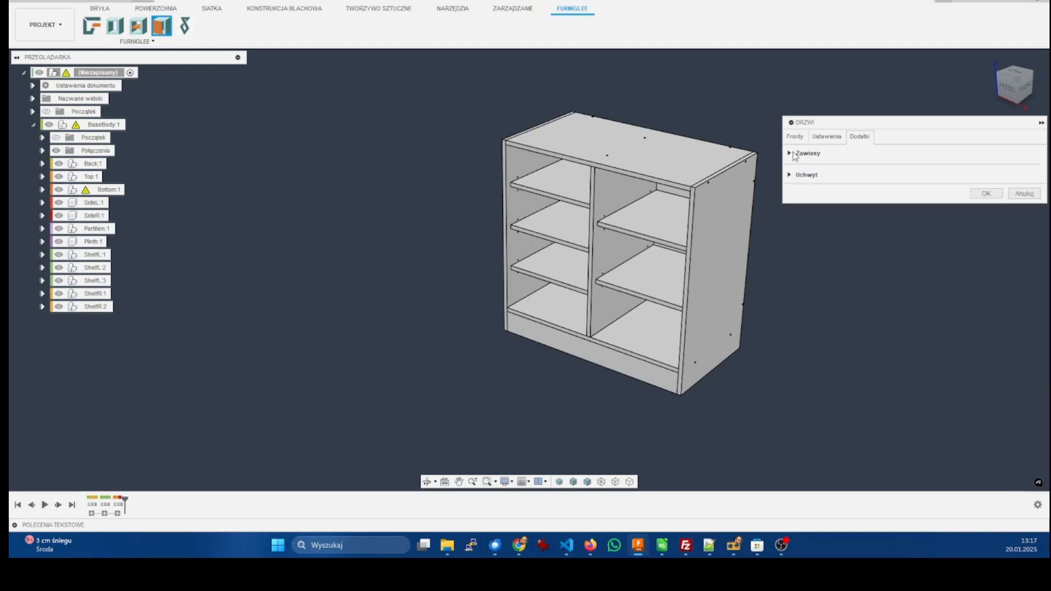
# Step: Set the door handle type to Uchwyt KRAWĘDZIOWY
pyautogui.click(791, 175)
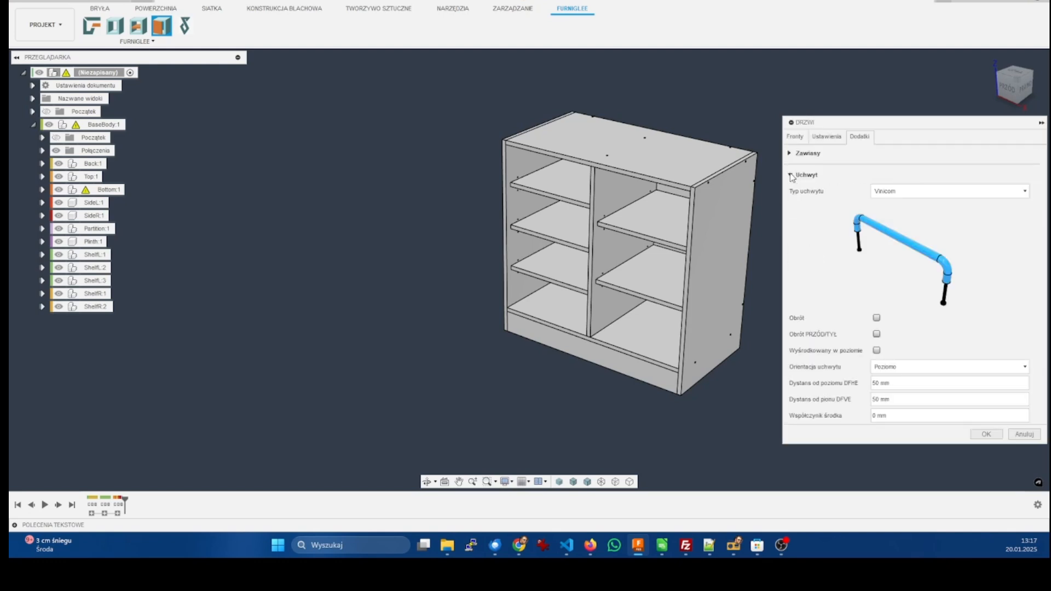
pyautogui.click(911, 192)
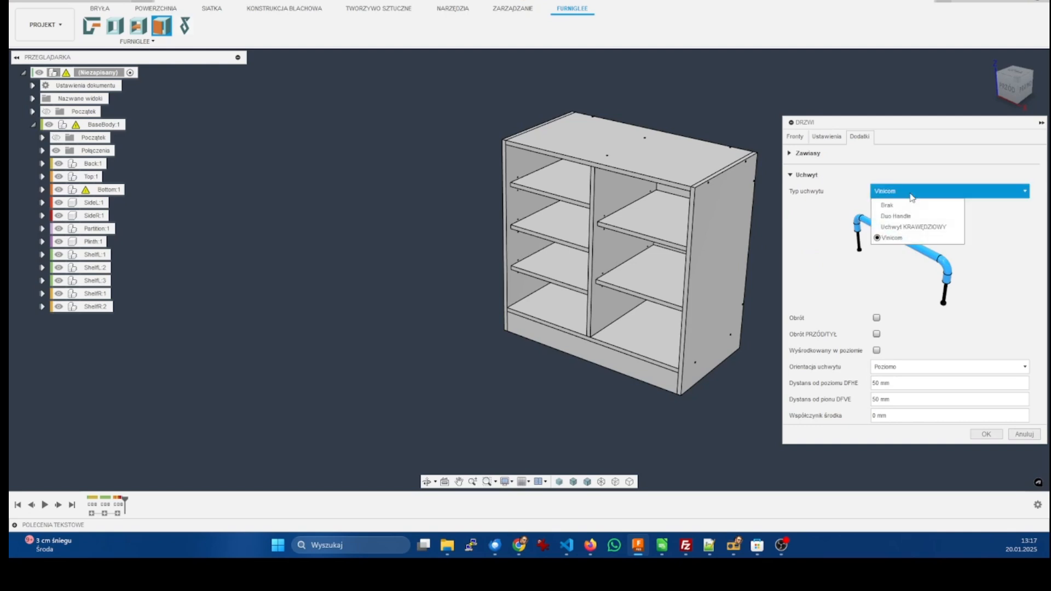
pyautogui.click(899, 227)
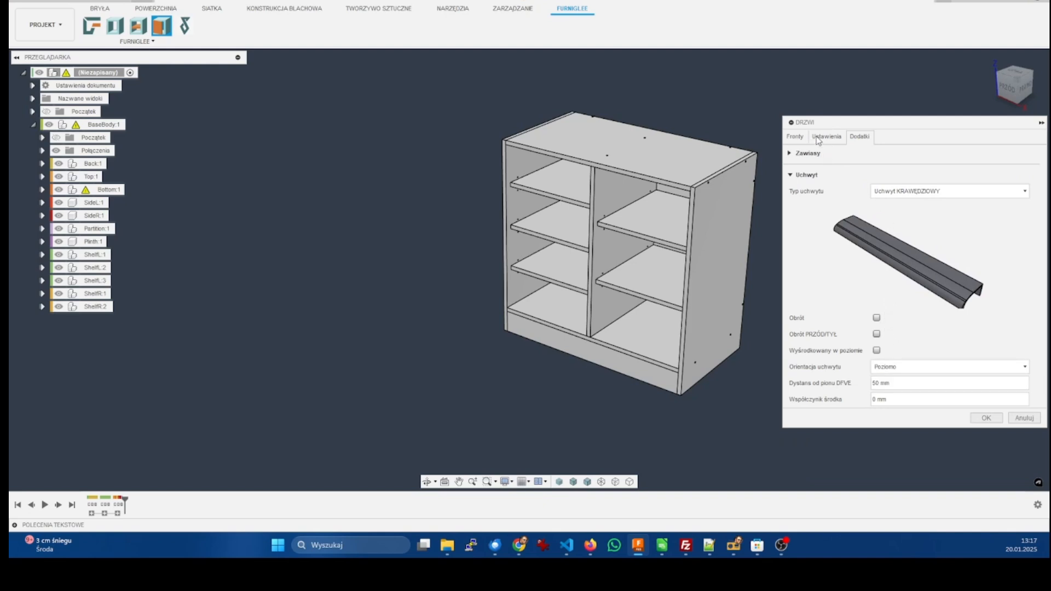
# Step: Create the doors with the Double layout and the handle position at Top
pyautogui.click(794, 138)
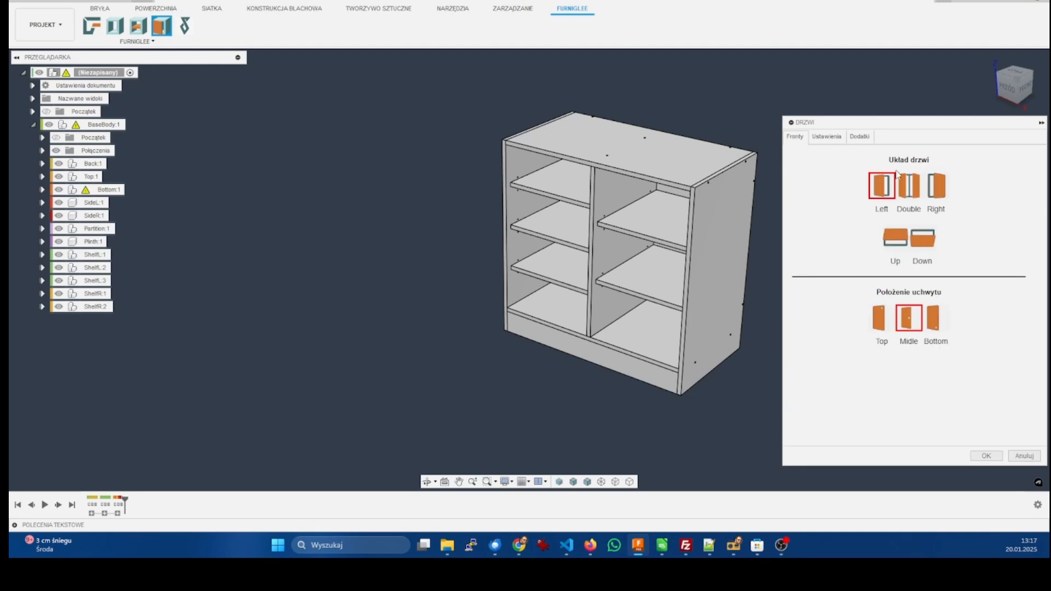
pyautogui.click(909, 189)
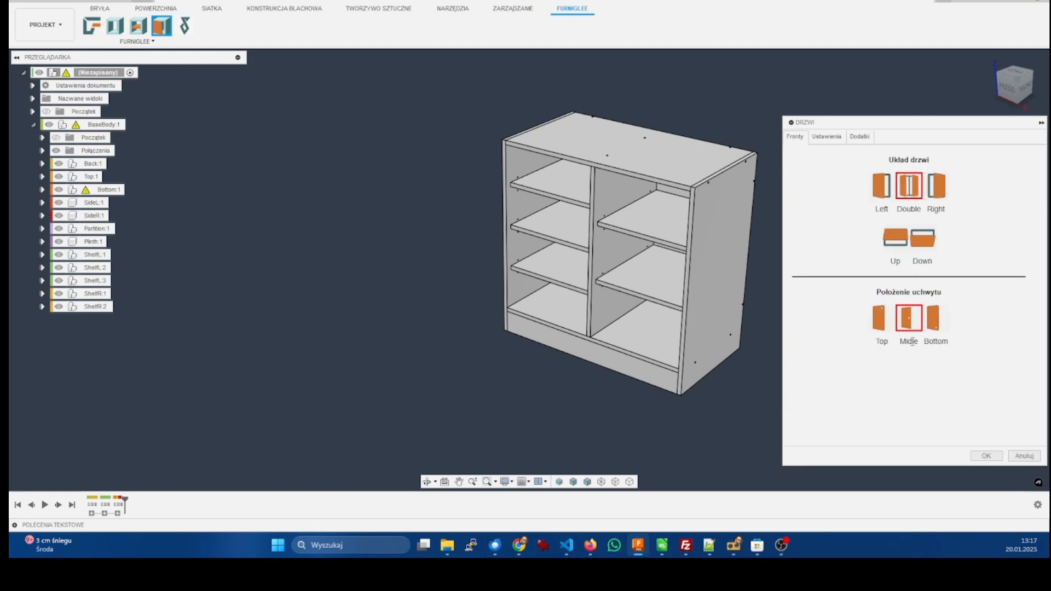
pyautogui.click(887, 328)
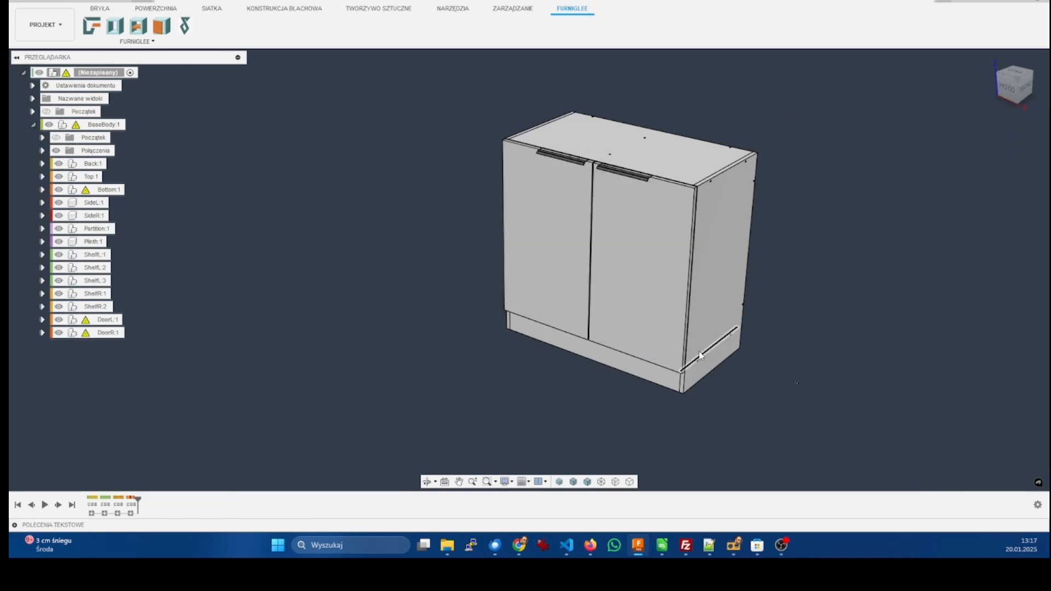
# Step: Hide the SideR panel and examine the right door's upper hinge up close
pyautogui.scroll(5, 619, 180)
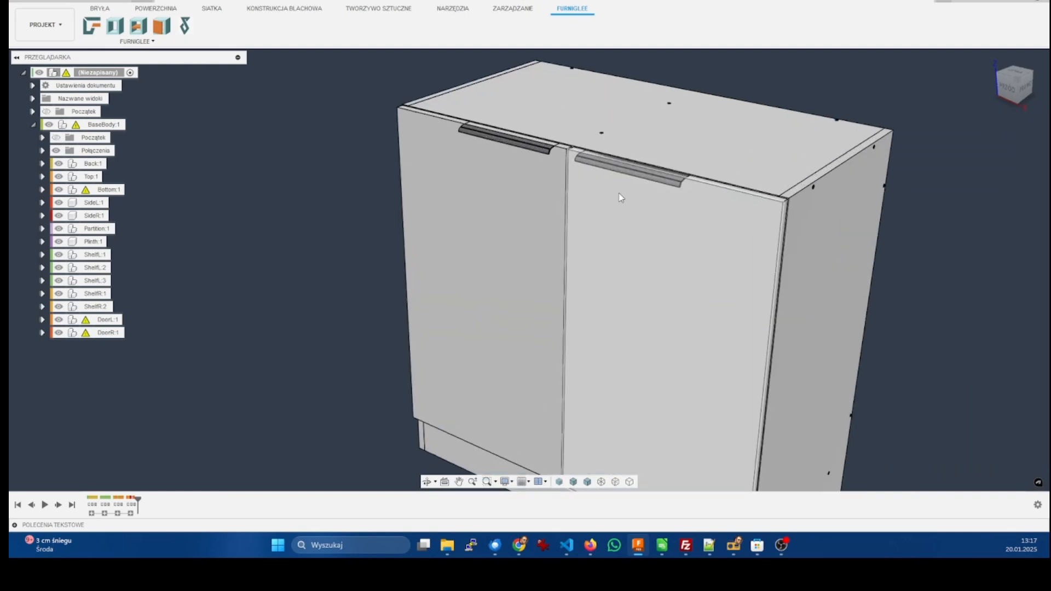
pyautogui.keyDown('shift'); pyautogui.moveTo(635, 201); pyautogui.dragTo(507, 181, button='middle'); pyautogui.keyUp('shift')
pyautogui.scroll(-4, 446, 197)
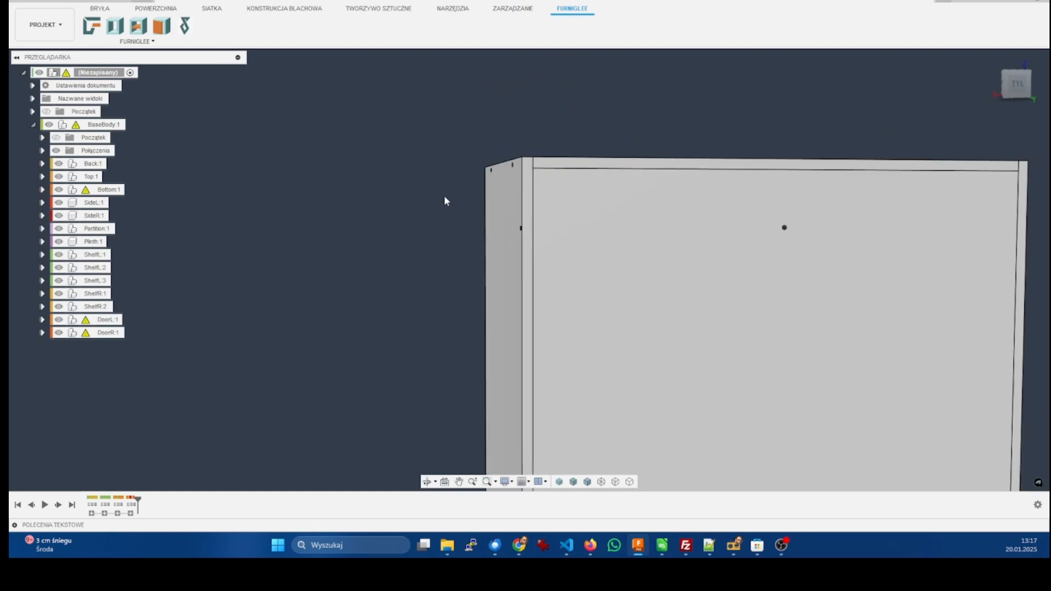
pyautogui.keyDown('shift'); pyautogui.moveTo(465, 212); pyautogui.dragTo(490, 254, button='middle'); pyautogui.keyUp('shift')
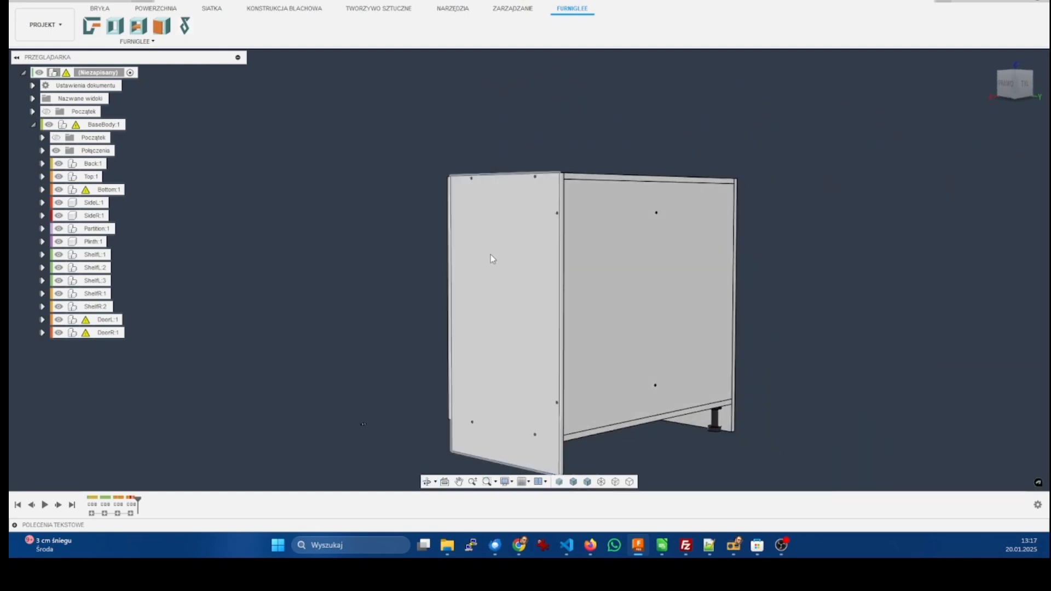
pyautogui.click(478, 267)
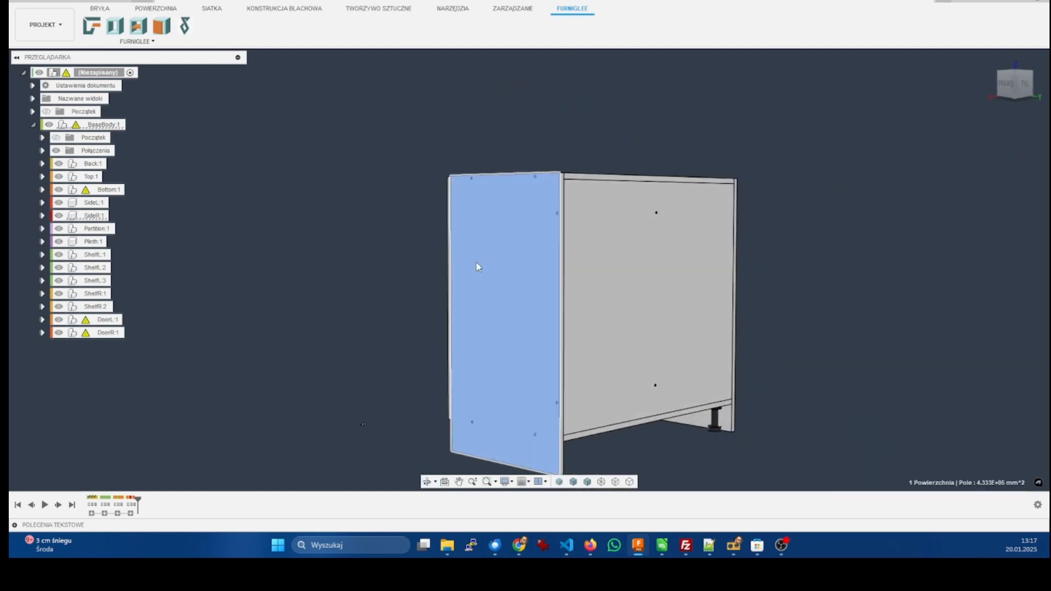
pyautogui.click(59, 215)
pyautogui.scroll(5, 408, 224)
pyautogui.click(409, 224)
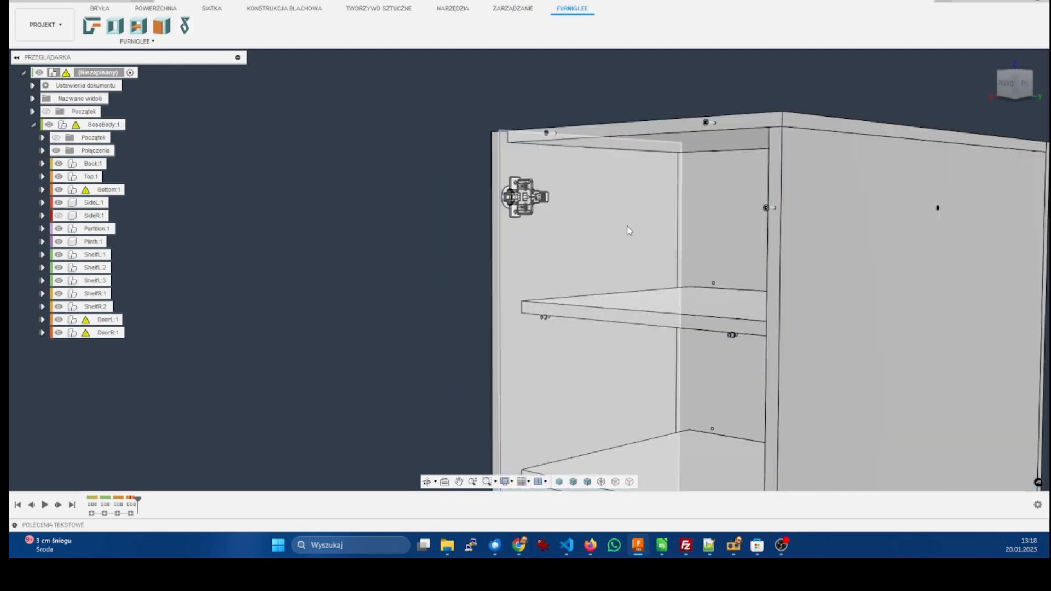
pyautogui.keyDown('shift'); pyautogui.moveTo(626, 230); pyautogui.dragTo(677, 271, button='middle'); pyautogui.keyUp('shift')
pyautogui.scroll(10, 675, 273)
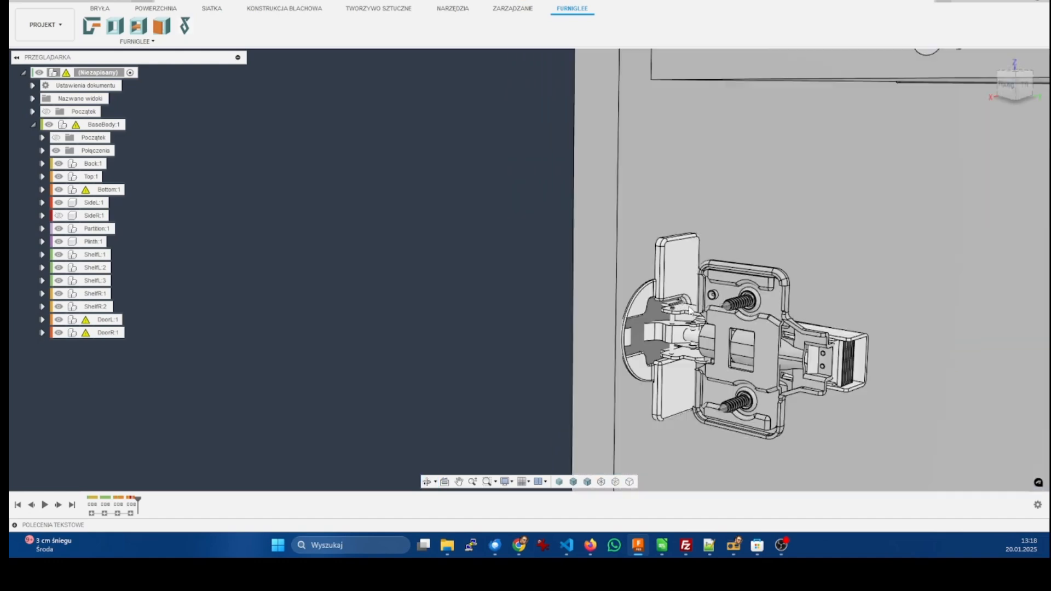
# Step: Temporarily hide both Hinge GTV components of DoorR to examine their drilled holes, and show them again
pyautogui.click(751, 336)
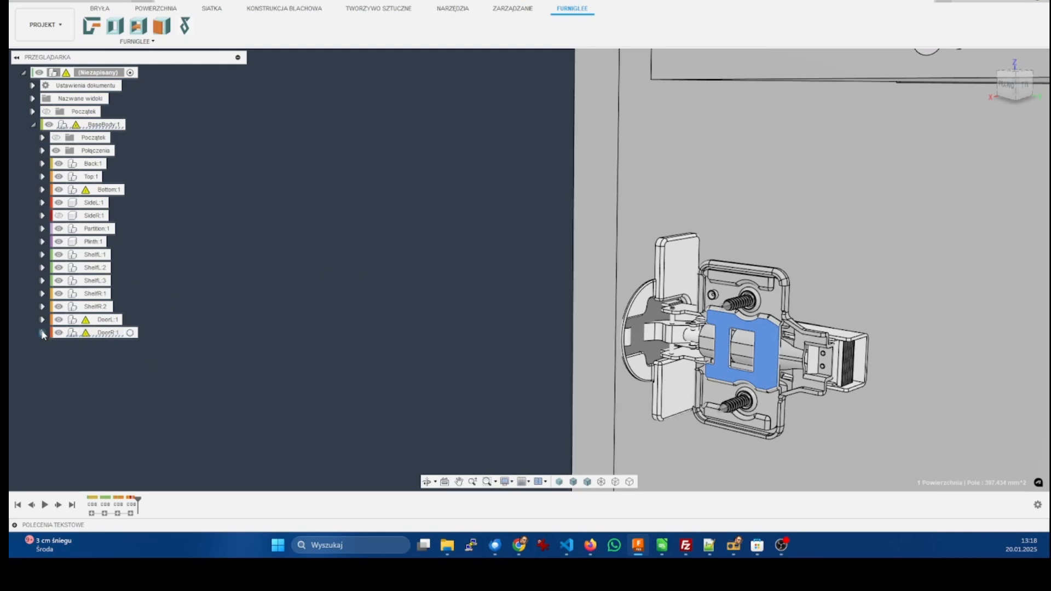
pyautogui.click(42, 333)
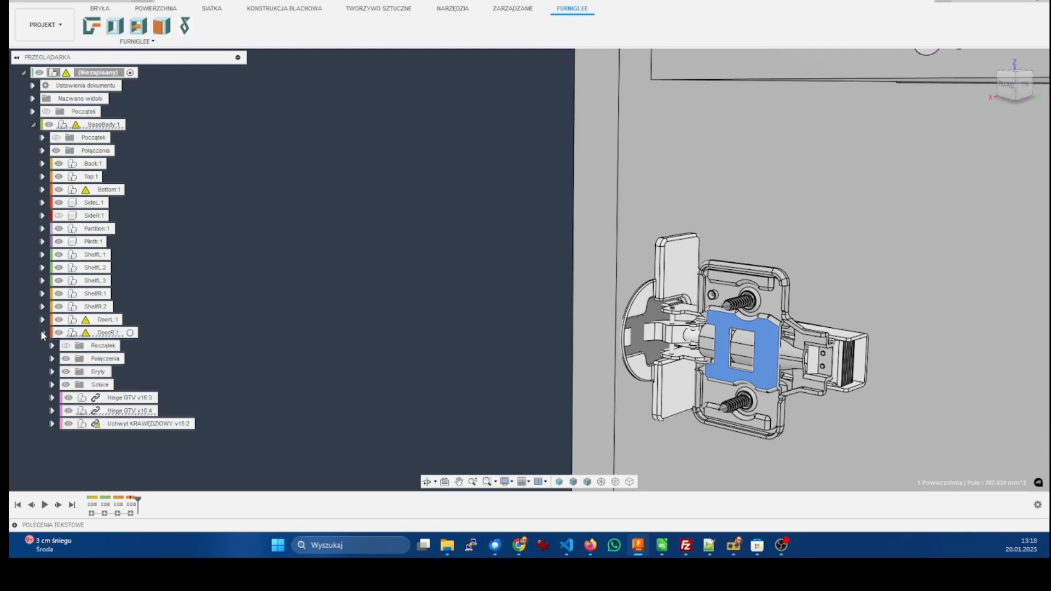
pyautogui.click(68, 410)
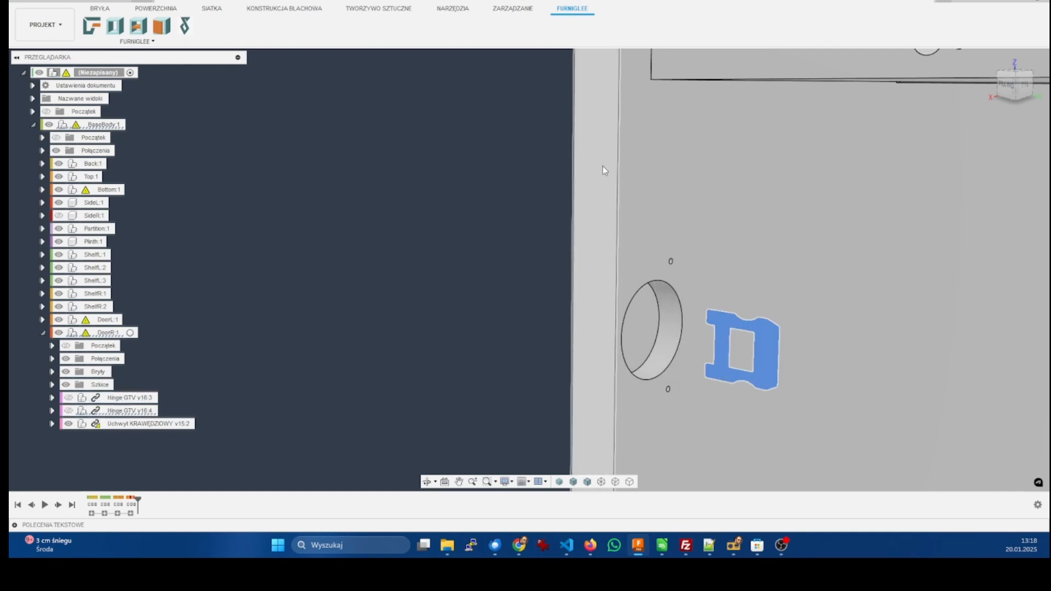
pyautogui.scroll(-6, 589, 153)
pyautogui.scroll(4, 613, 400)
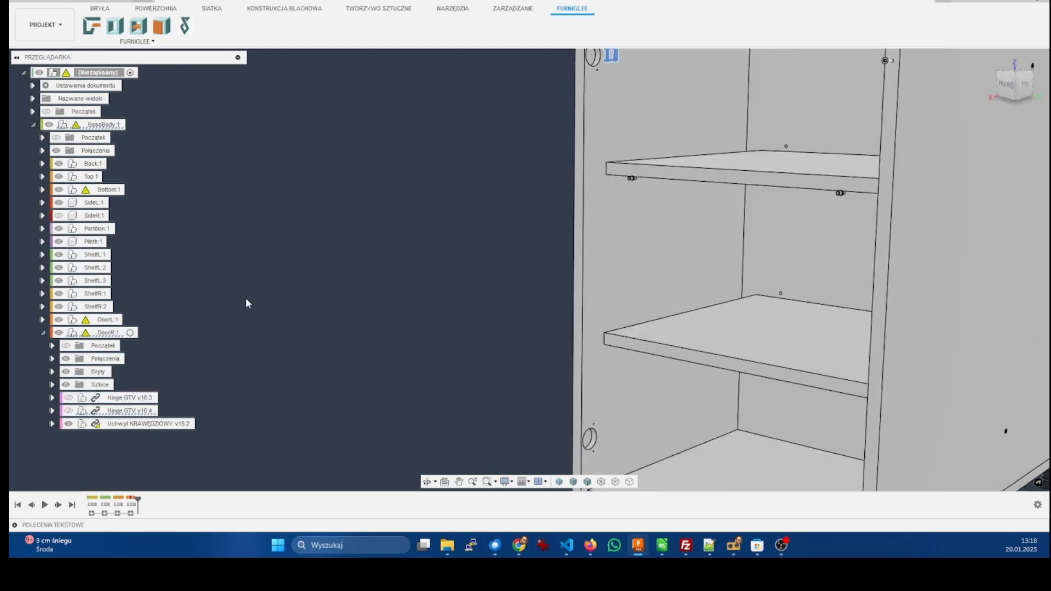
pyautogui.click(69, 411)
pyautogui.click(69, 398)
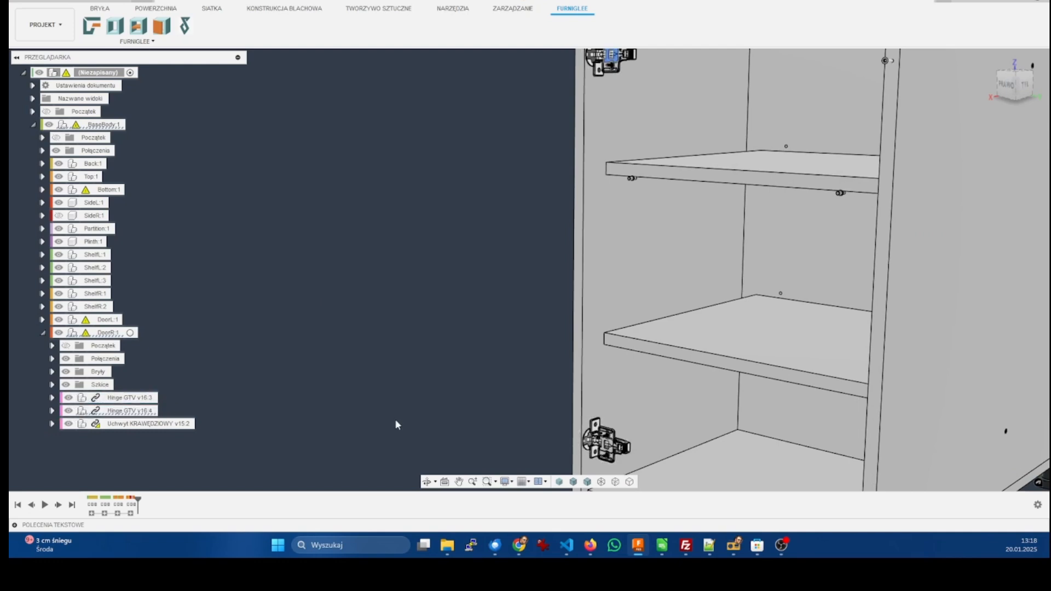
# Step: Hide the Top panel and inspect the hinges and edge handles of both doors from above
pyautogui.moveTo(444, 398); pyautogui.dragTo(456, 411, button='middle')
pyautogui.scroll(-2, 521, 345)
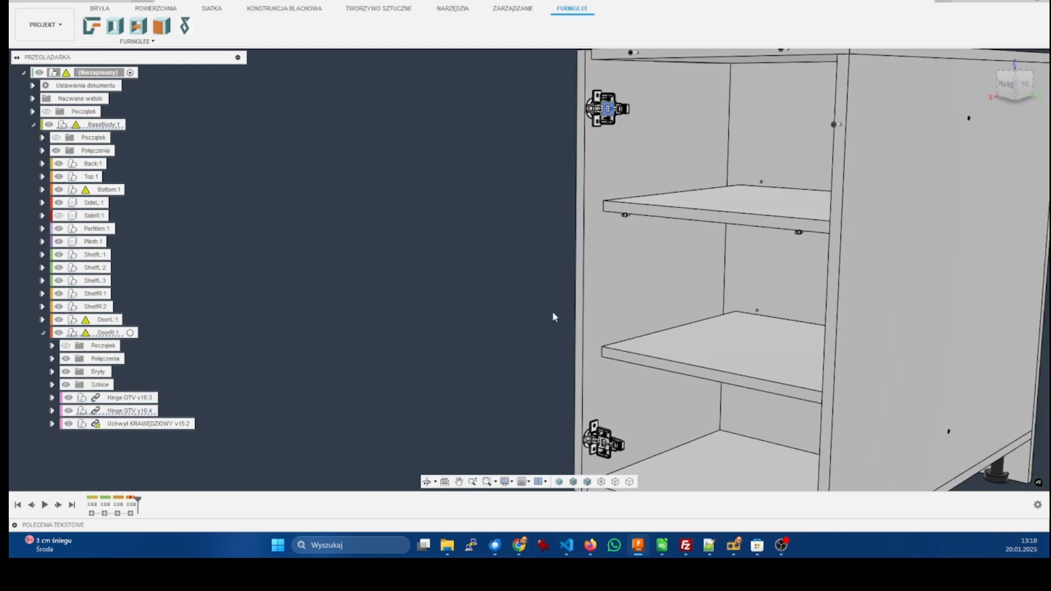
pyautogui.keyDown('shift'); pyautogui.moveTo(553, 313); pyautogui.dragTo(649, 308, button='middle'); pyautogui.keyUp('shift')
pyautogui.scroll(-3, 670, 365)
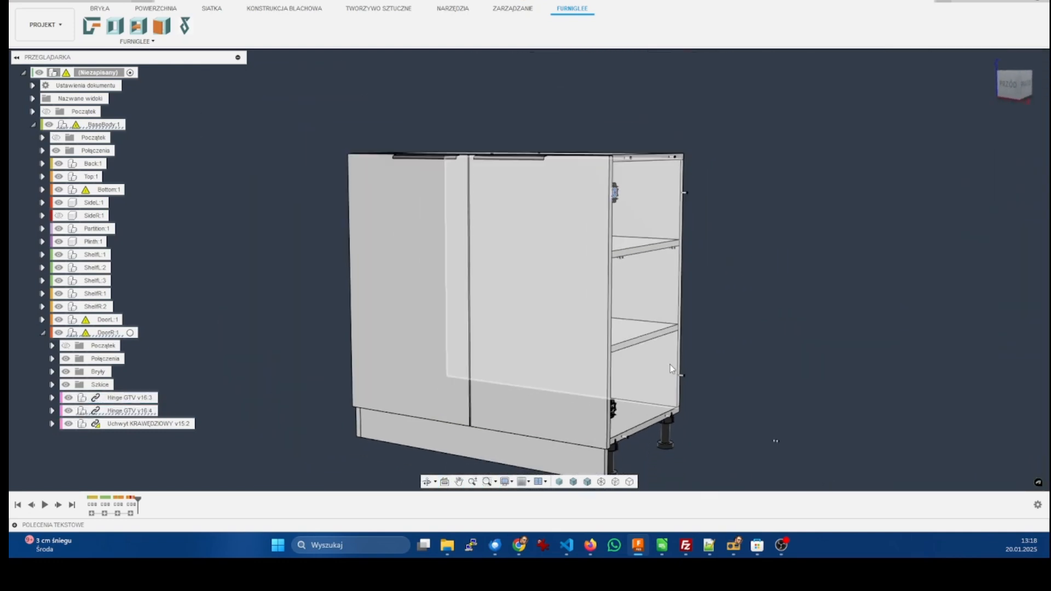
pyautogui.scroll(-2, 670, 365)
pyautogui.keyDown('shift'); pyautogui.moveTo(576, 225); pyautogui.dragTo(573, 189, button='middle'); pyautogui.keyUp('shift')
pyautogui.click(582, 197)
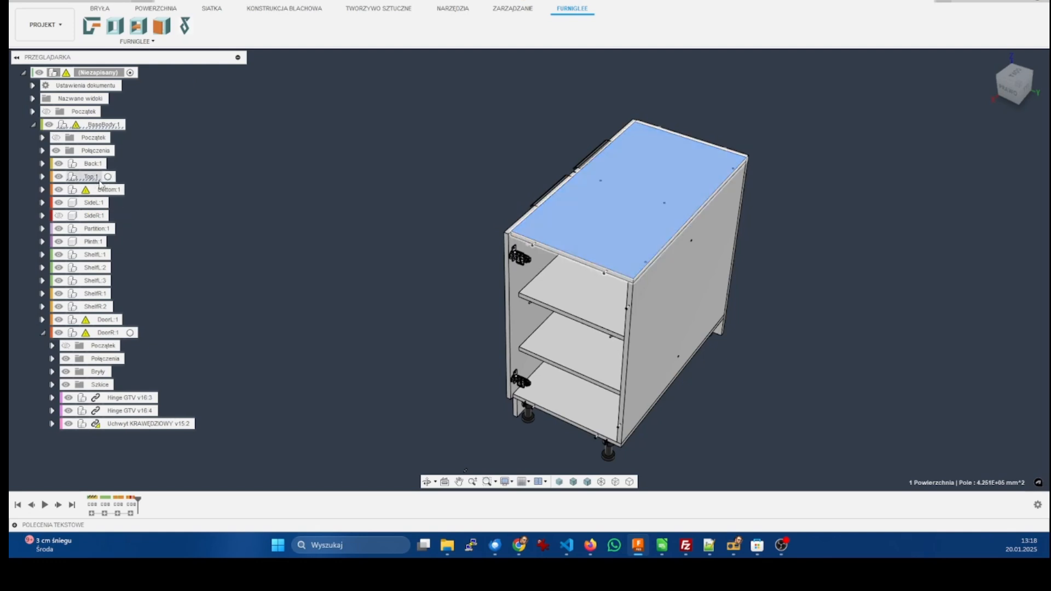
pyautogui.click(58, 176)
pyautogui.scroll(3, 672, 134)
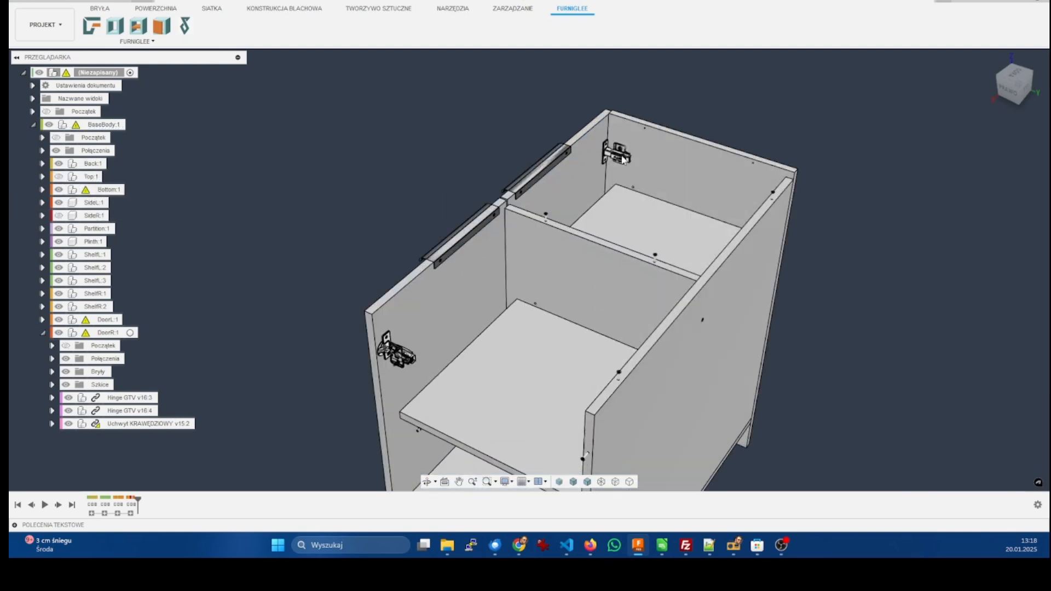
pyautogui.keyDown('shift'); pyautogui.moveTo(619, 163); pyautogui.dragTo(624, 137, button='middle'); pyautogui.keyUp('shift')
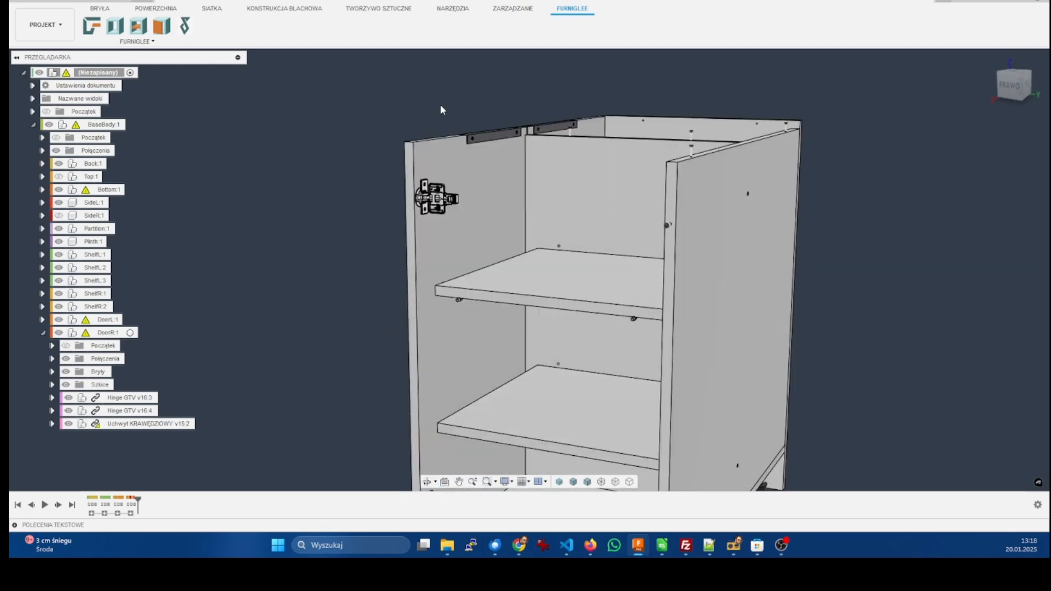
# Step: Change the door handle position to Bottom, apply it and check the handles on the rebuilt doors
pyautogui.click(159, 28)
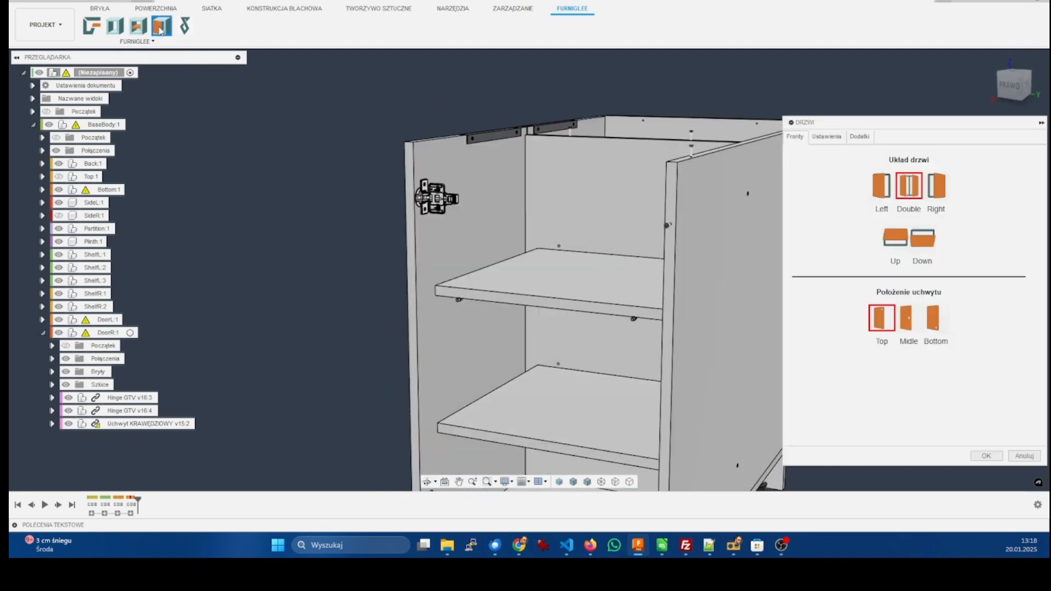
pyautogui.click(930, 323)
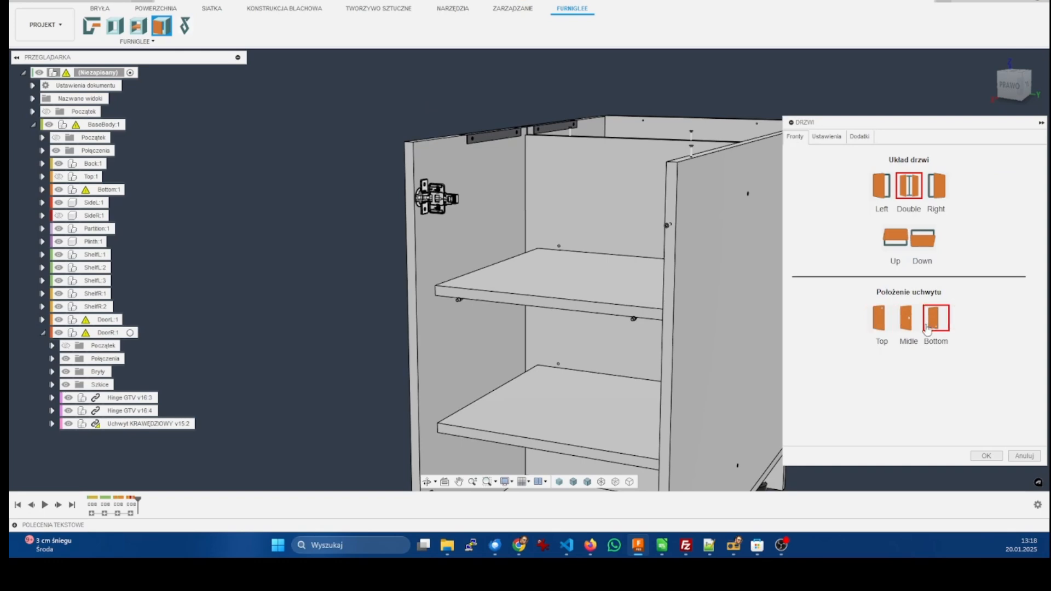
pyautogui.scroll(-5, 639, 121)
pyautogui.keyDown('shift'); pyautogui.moveTo(639, 143); pyautogui.dragTo(706, 164, button='middle'); pyautogui.keyUp('shift')
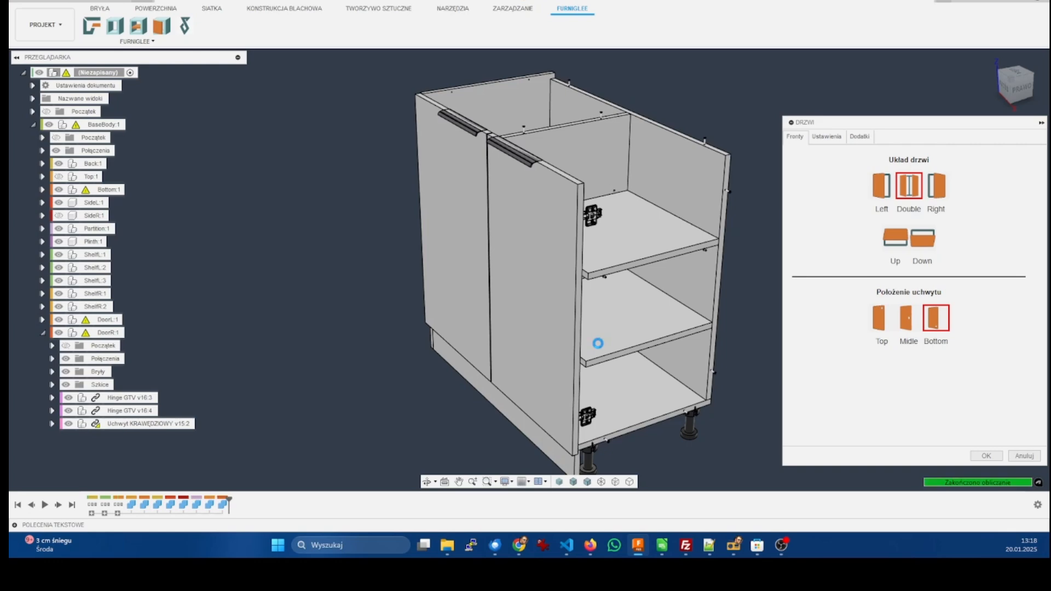
pyautogui.scroll(3, 565, 440)
pyautogui.moveTo(570, 415)
pyautogui.keyDown('shift'); pyautogui.mouseDown(button='middle')
pyautogui.moveTo(607, 410)
pyautogui.moveTo(564, 392)
pyautogui.moveTo(581, 404)
pyautogui.mouseUp(button='middle'); pyautogui.keyUp('shift')
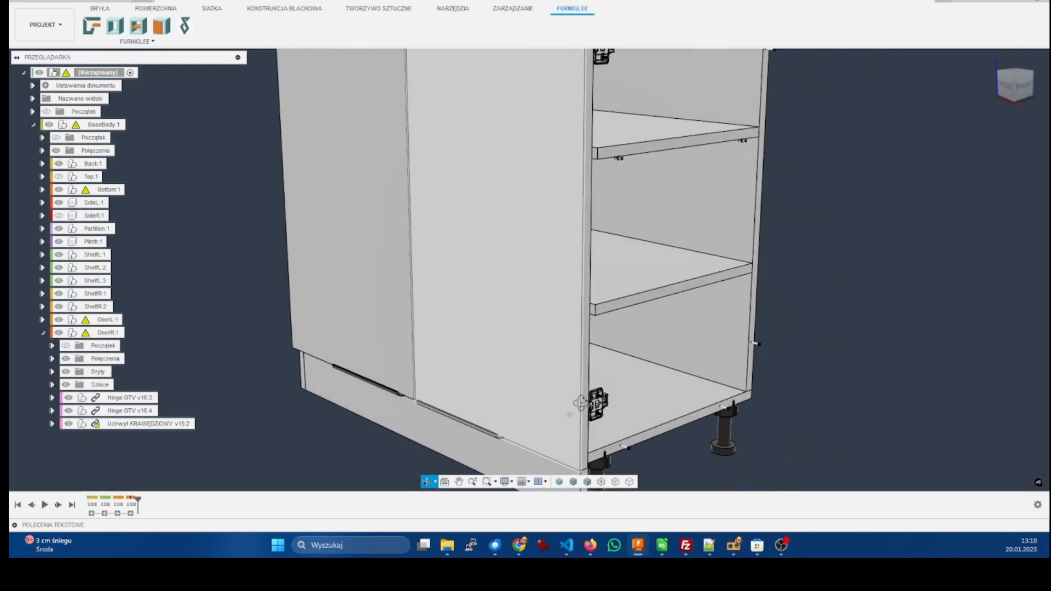
# Step: Change the door handle orientation to vertical (Pionowo) and its position to Midle, apply the changes and check the rebuilt doors
pyautogui.scroll(-5, 839, 428)
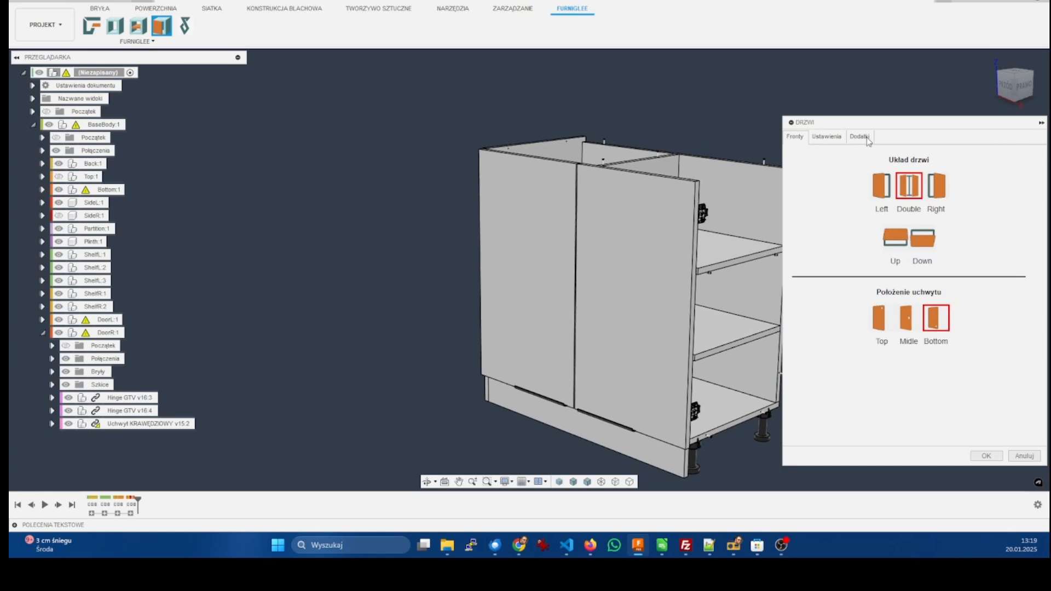
pyautogui.click(865, 138)
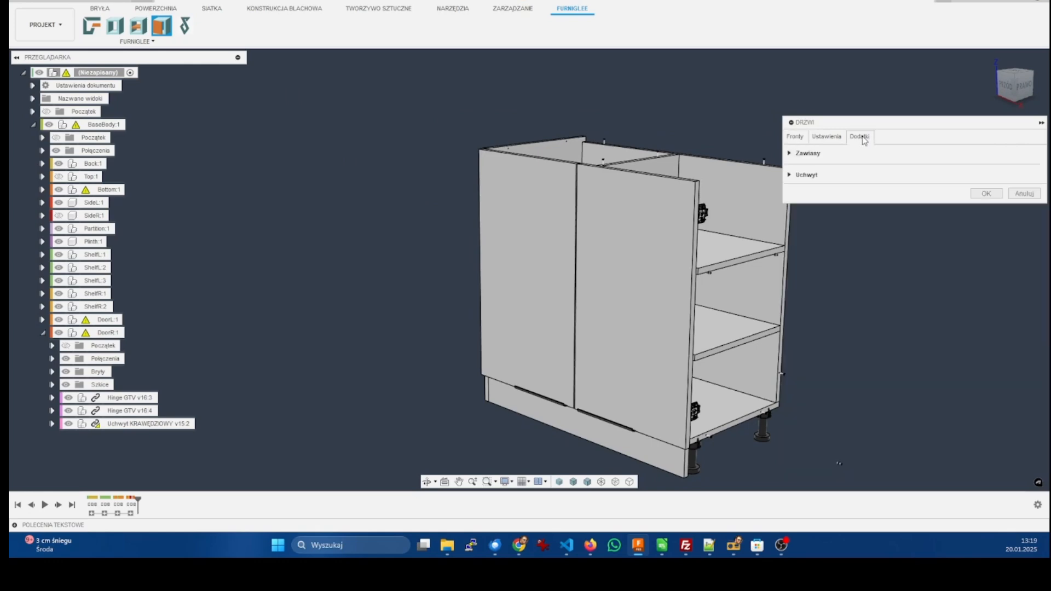
pyautogui.click(791, 175)
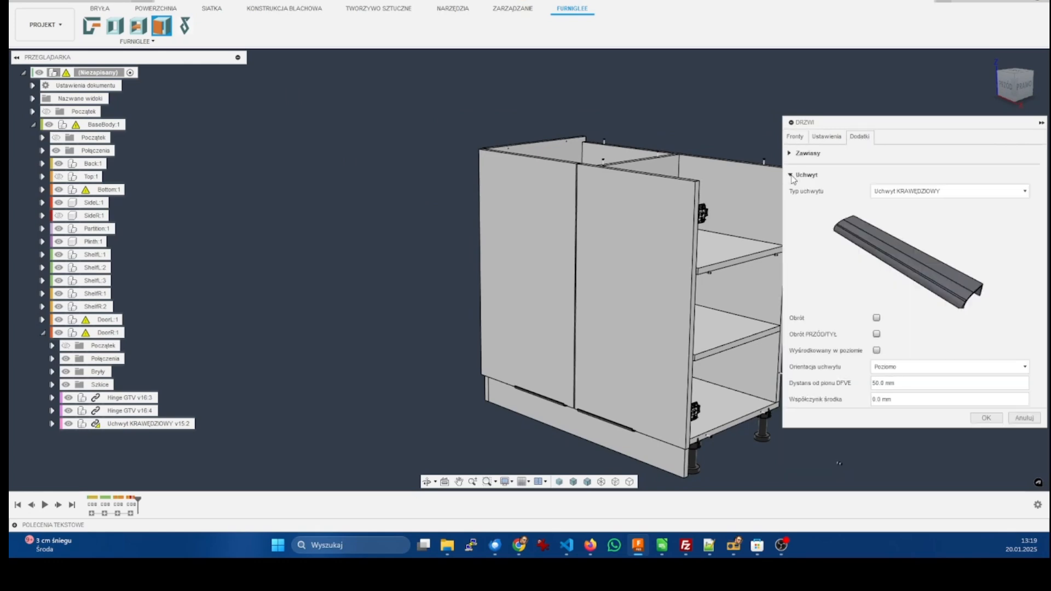
pyautogui.click(909, 367)
pyautogui.click(895, 385)
pyautogui.click(796, 136)
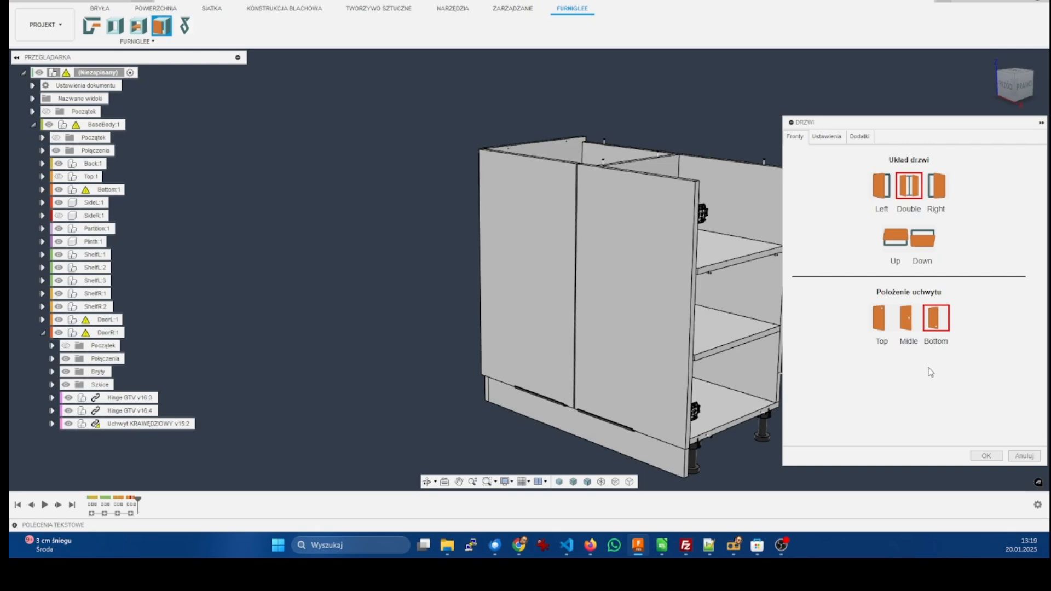
pyautogui.click(906, 323)
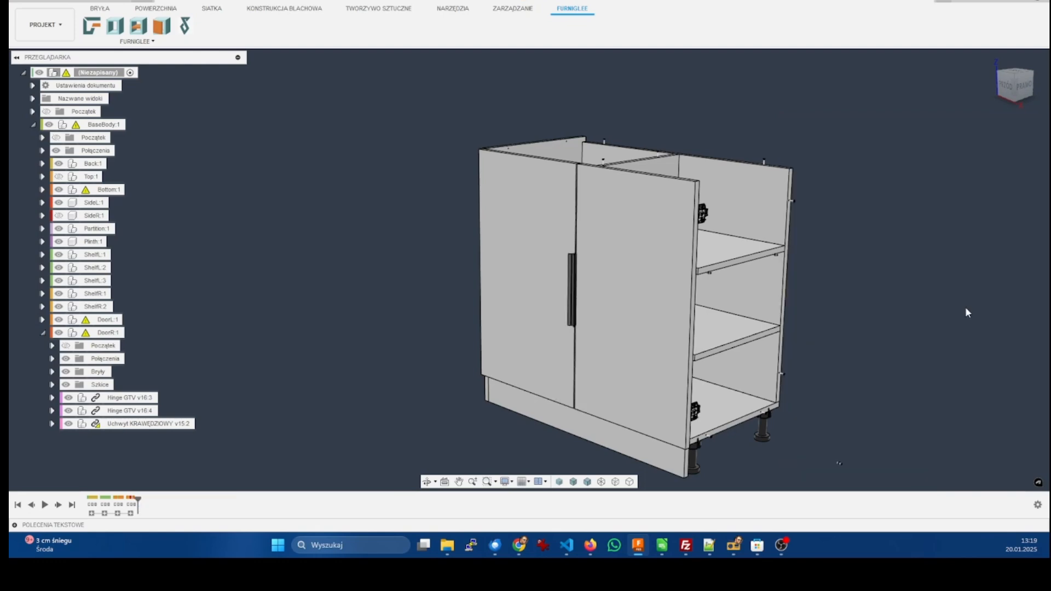
pyautogui.keyDown('shift'); pyautogui.moveTo(693, 298); pyautogui.dragTo(712, 262, button='middle'); pyautogui.keyUp('shift')
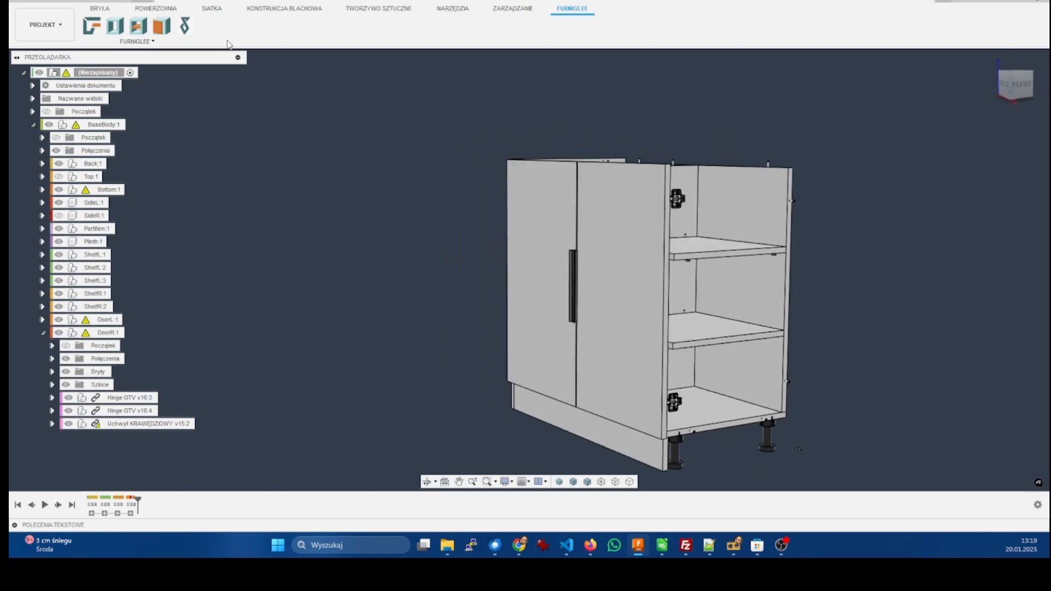
# Step: Move the vertical door handles to the Top position, apply it and view the doors from the side
pyautogui.click(162, 25)
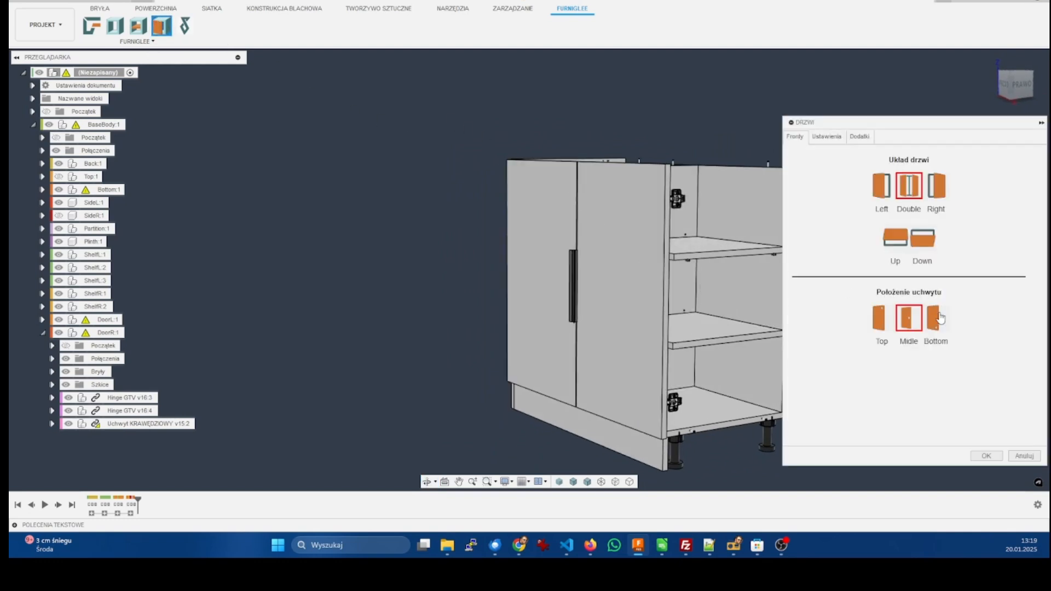
pyautogui.click(886, 321)
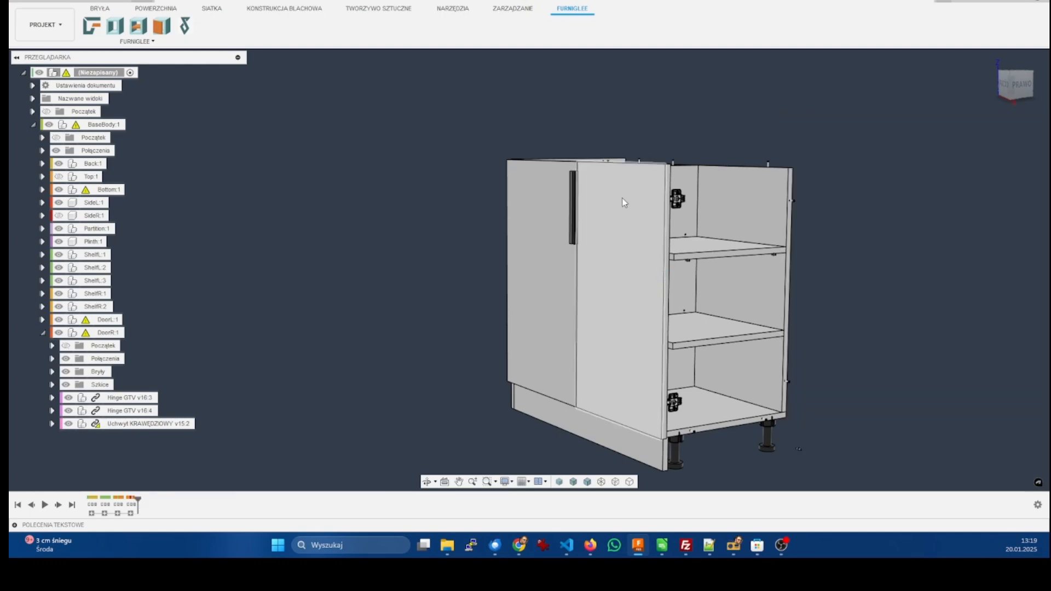
pyautogui.keyDown('shift'); pyautogui.moveTo(622, 199); pyautogui.dragTo(608, 220, button='middle'); pyautogui.keyUp('shift')
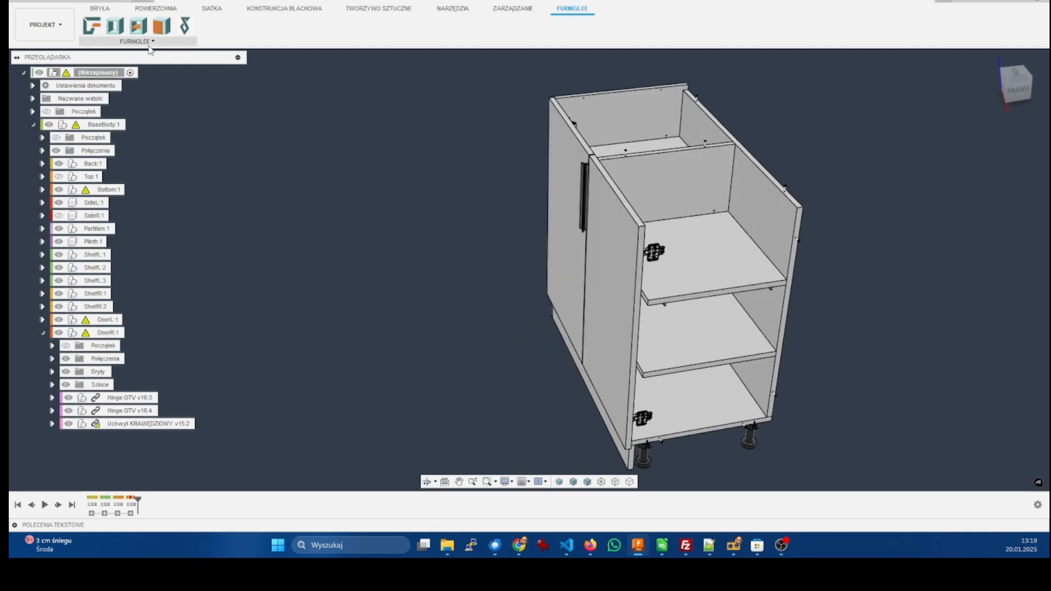
# Step: Switch the vertical door handles to the Bottom position, apply it and view the doors from the front
pyautogui.click(162, 25)
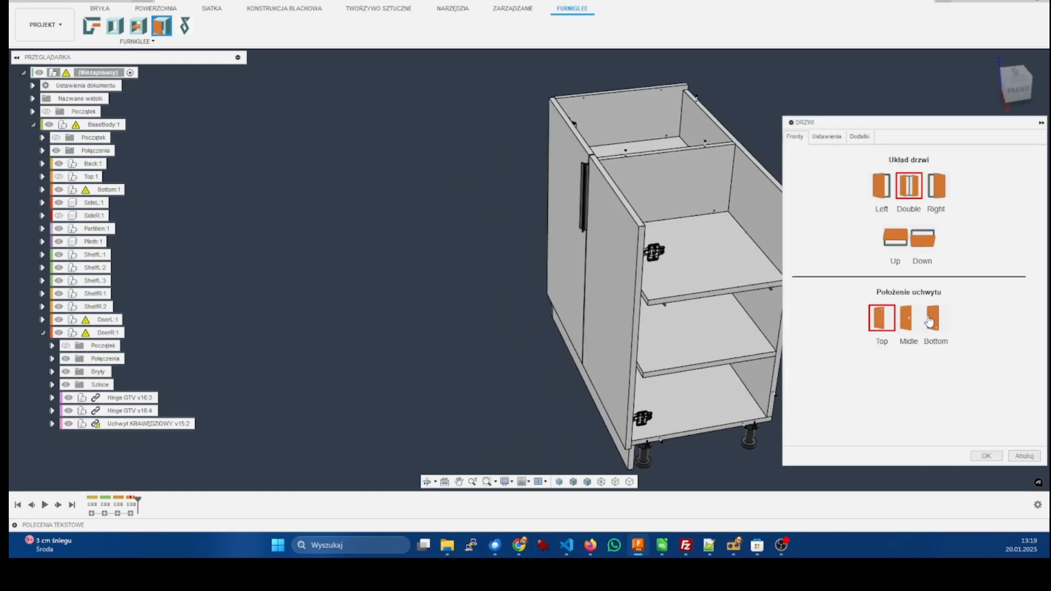
pyautogui.click(932, 321)
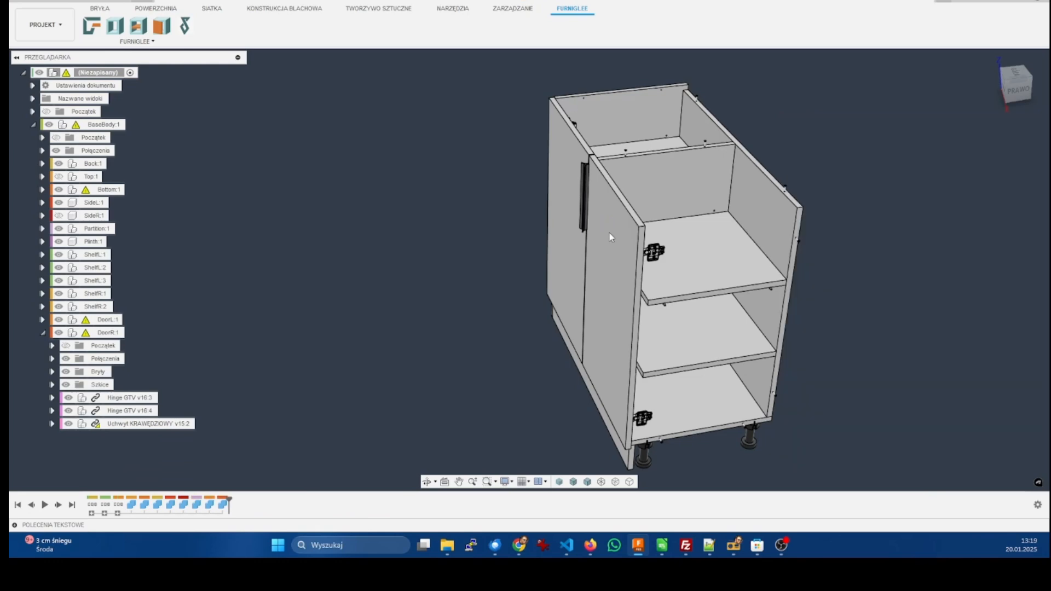
pyautogui.keyDown('shift'); pyautogui.moveTo(608, 232); pyautogui.dragTo(436, 145, button='middle'); pyautogui.keyUp('shift')
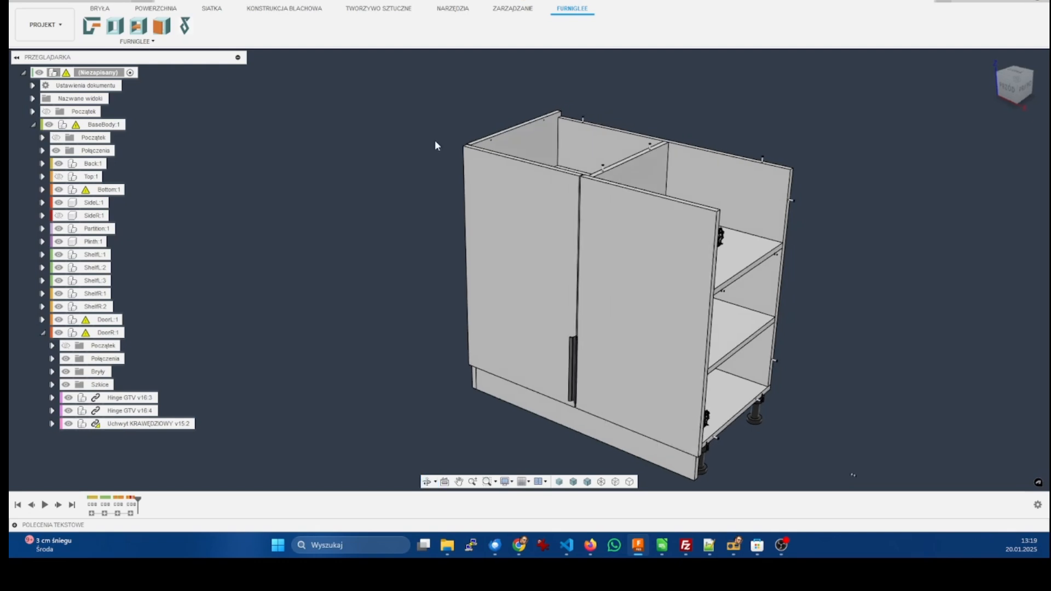
# Step: Set the door handles to the Top position with horizontal orientation (Poziomo), enable horizontal centering (Wyśrodkowany w poziomie) and apply the changes
pyautogui.click(161, 25)
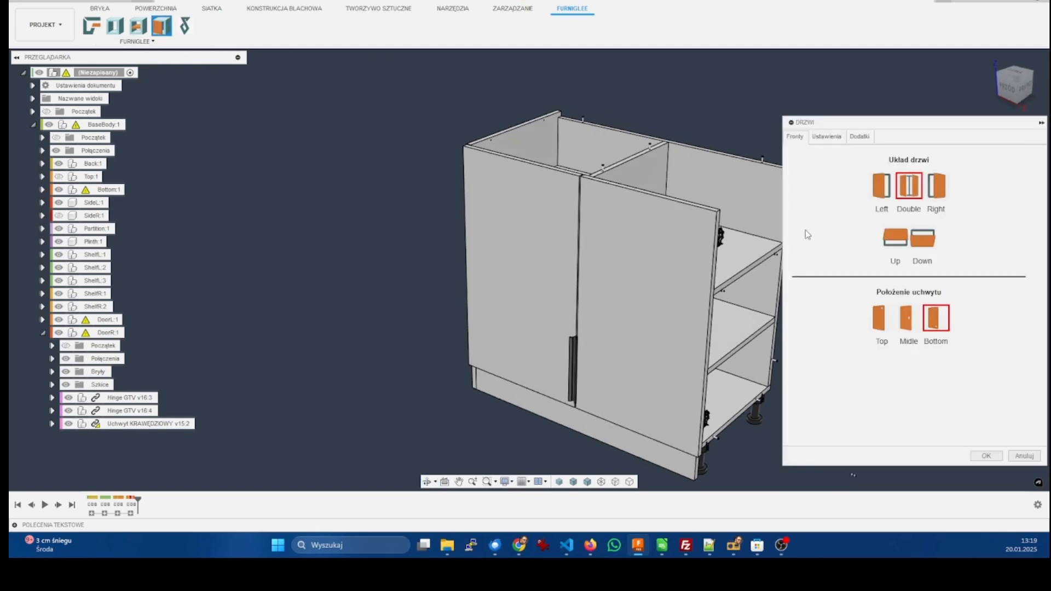
pyautogui.click(886, 319)
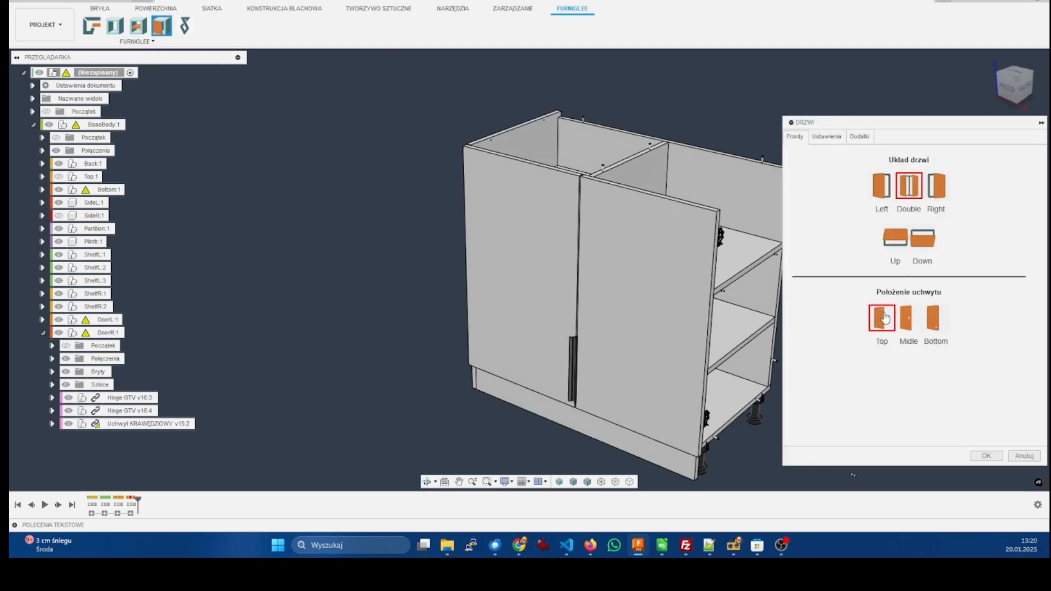
pyautogui.click(864, 138)
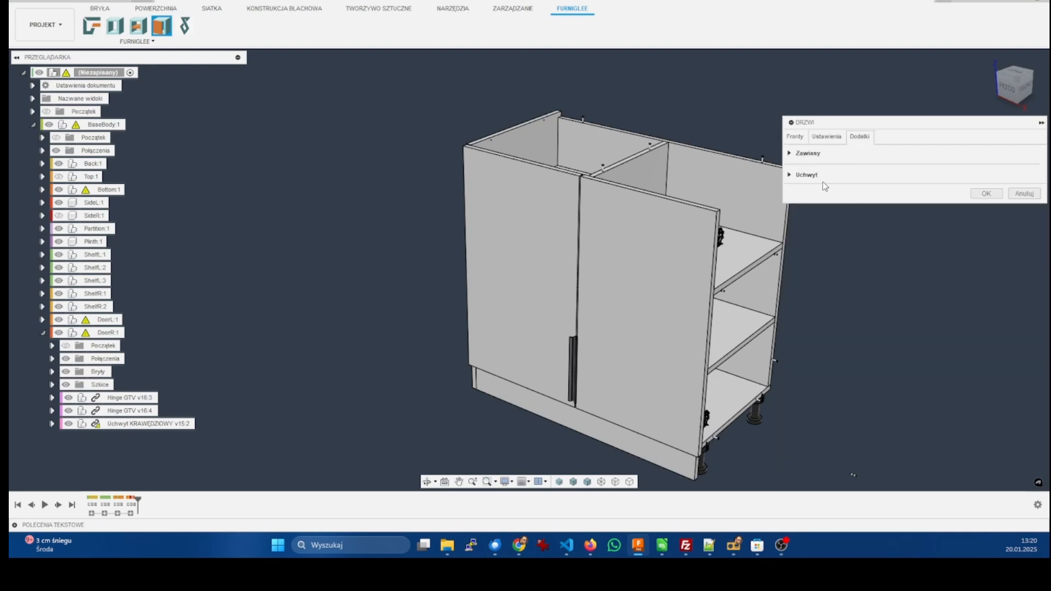
pyautogui.click(791, 175)
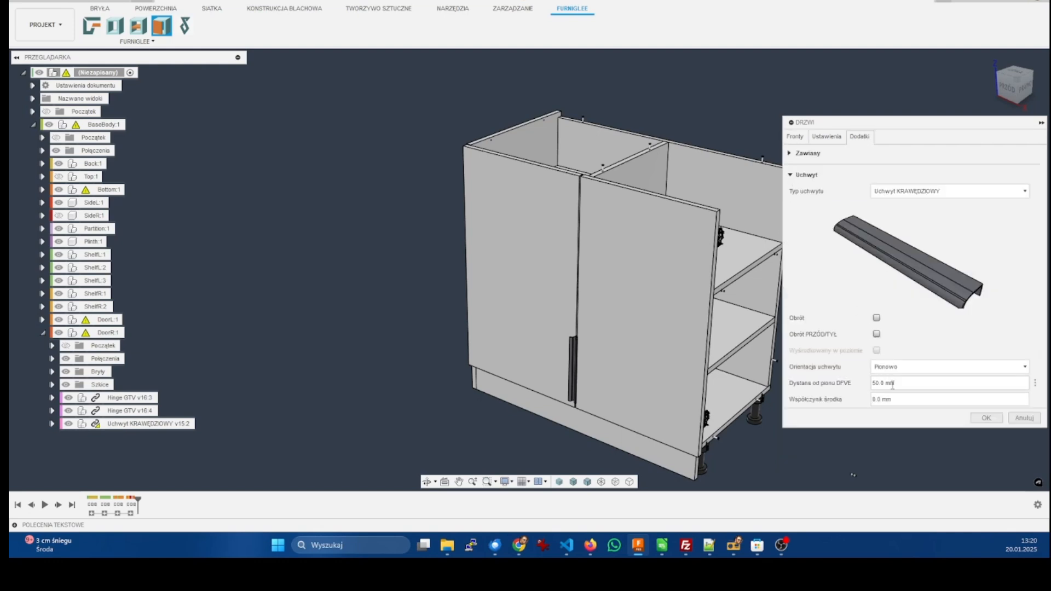
pyautogui.click(910, 367)
pyautogui.click(893, 392)
pyautogui.click(876, 350)
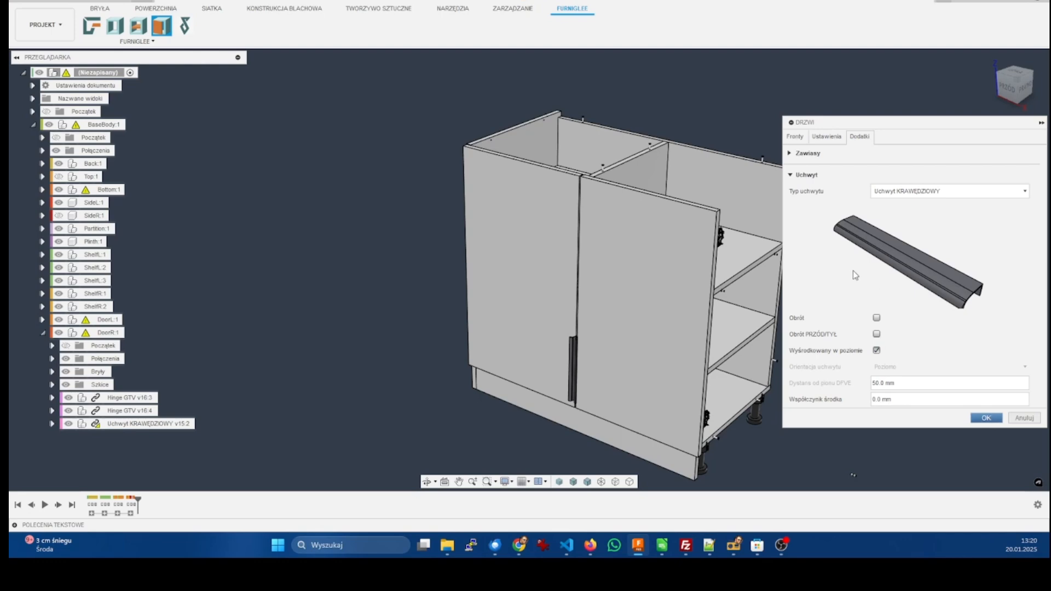
pyautogui.press('Return')
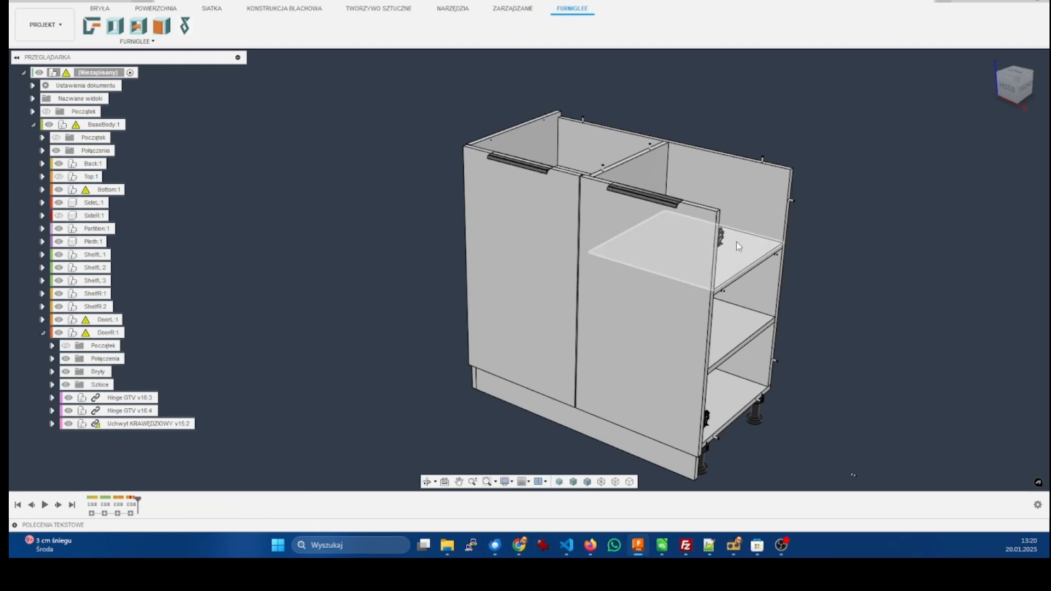
pyautogui.scroll(2, 510, 116)
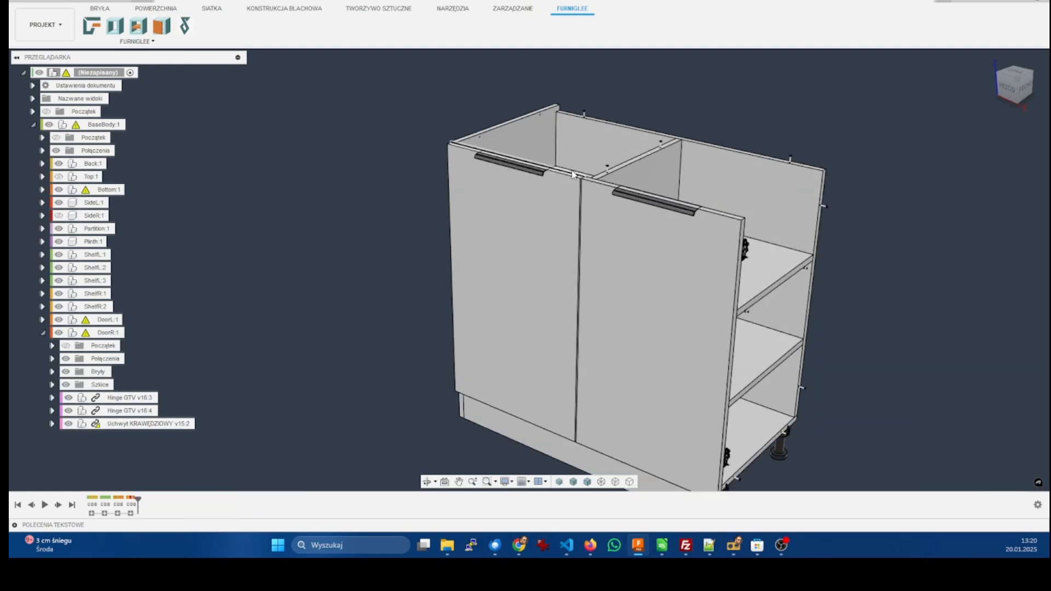
# Step: Turn off horizontal centering (Wyśrodkowany w poziomie) for the door handles, apply it and check their placement
pyautogui.click(161, 25)
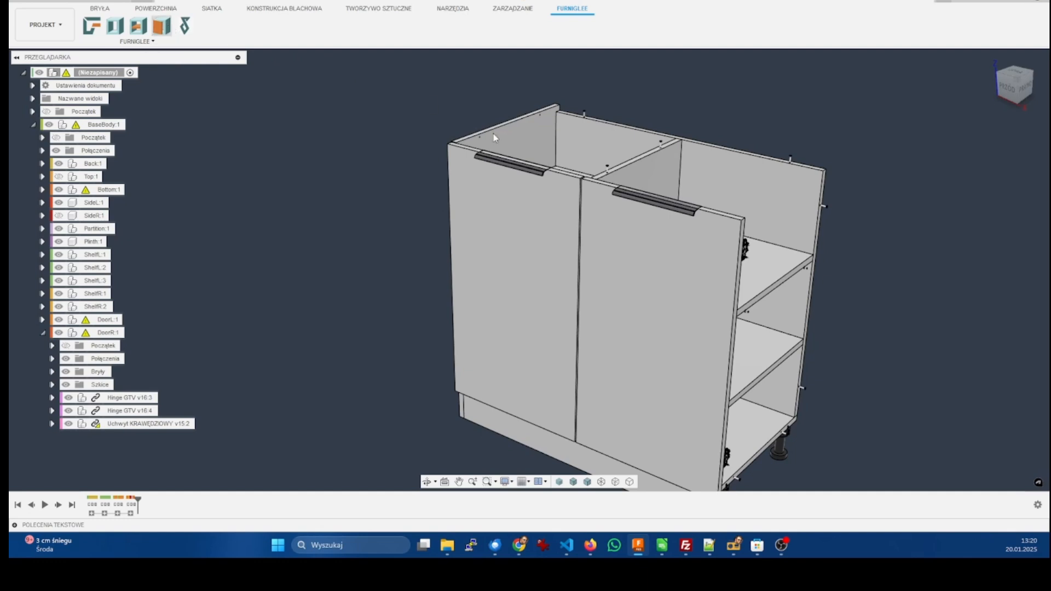
pyautogui.click(859, 138)
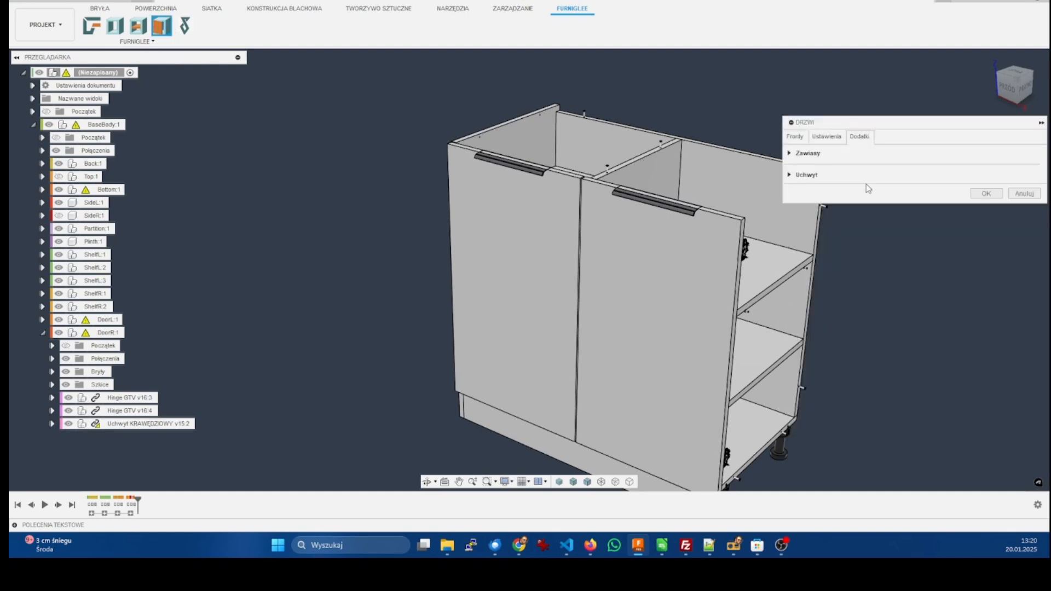
pyautogui.click(790, 175)
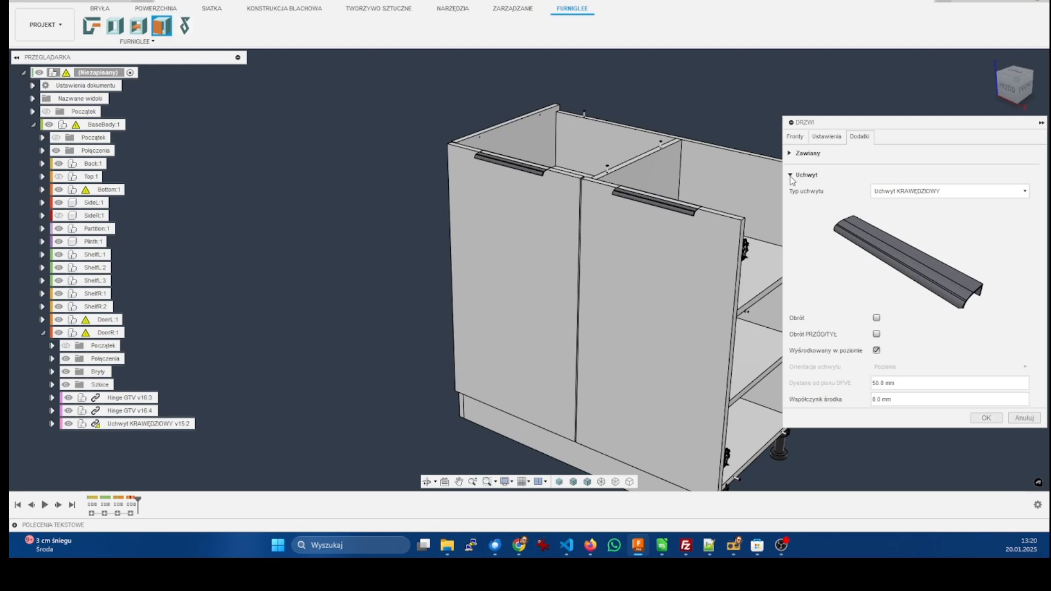
pyautogui.click(877, 350)
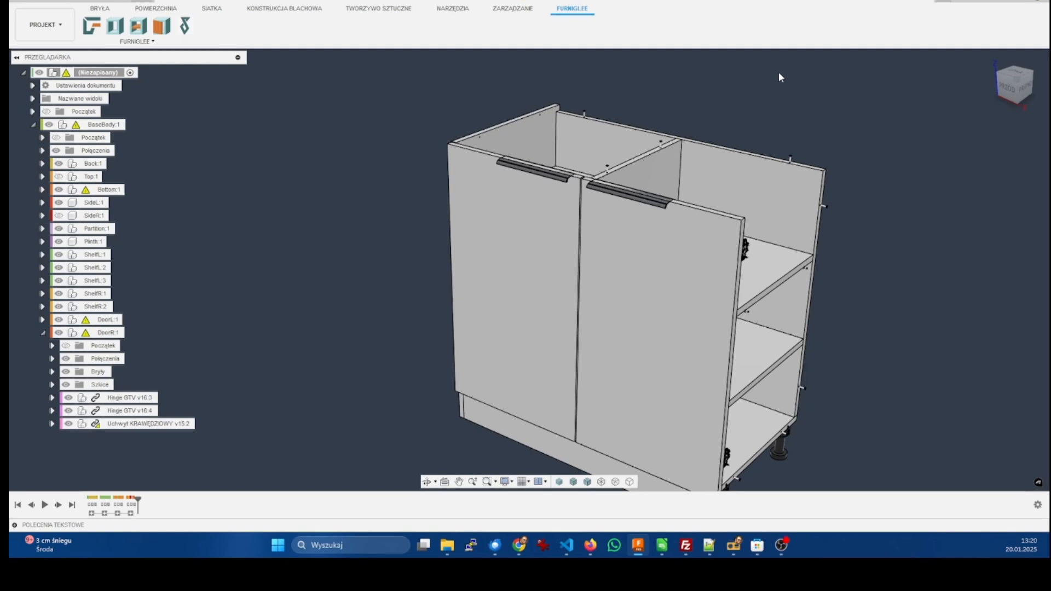
pyautogui.keyDown('shift'); pyautogui.moveTo(778, 73); pyautogui.dragTo(638, 79, button='middle'); pyautogui.keyUp('shift')
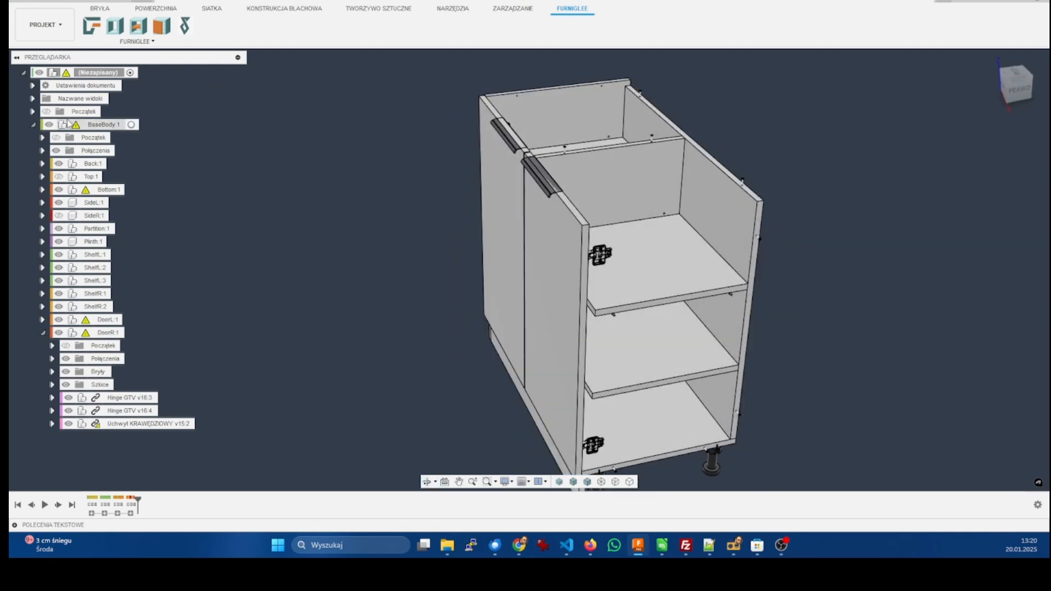
# Step: Collapse the BaseBody component's tree and show all of its bodies and components again
pyautogui.click(33, 126)
pyautogui.scroll(-3, 416, 159)
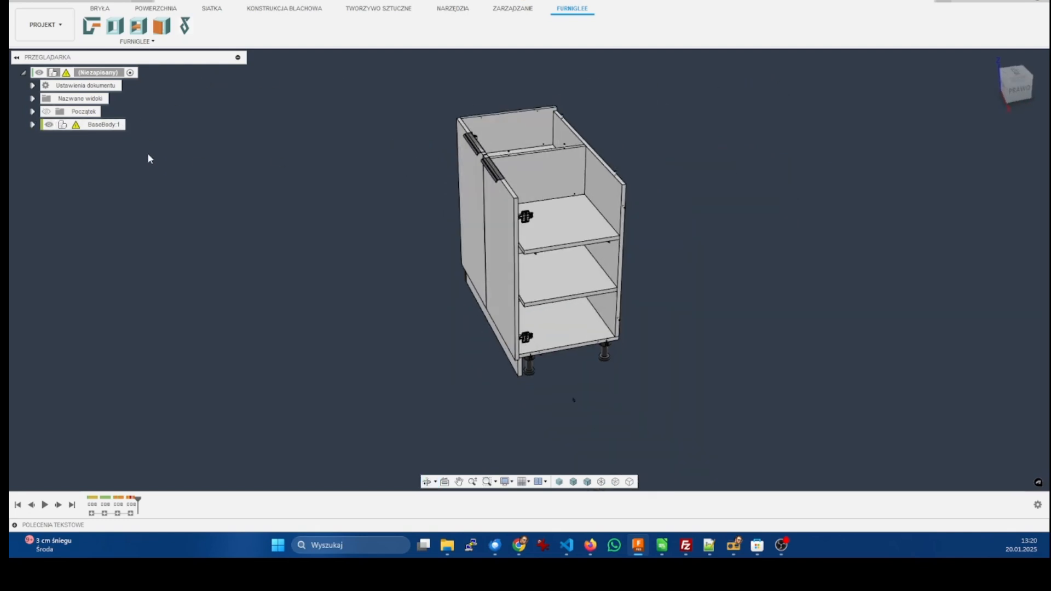
pyautogui.rightClick(106, 127)
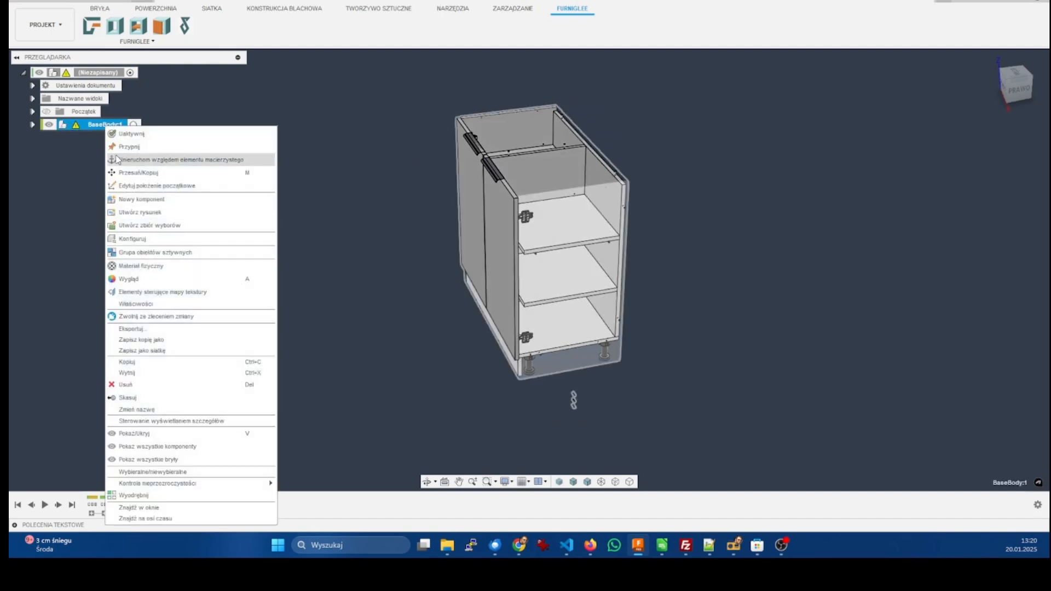
pyautogui.click(166, 460)
pyautogui.click(301, 262)
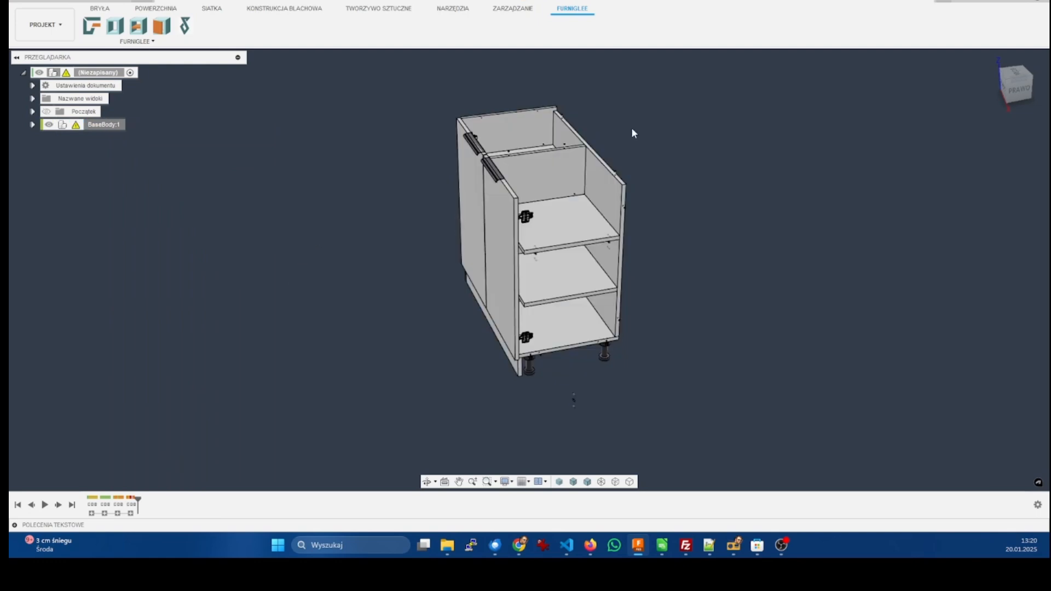
pyautogui.rightClick(106, 127)
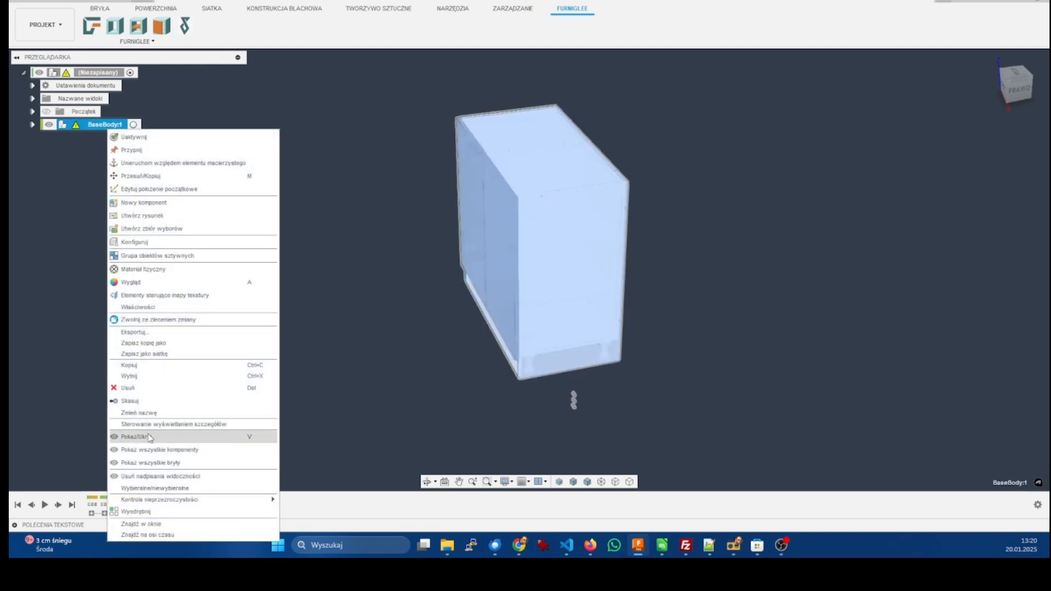
pyautogui.click(157, 451)
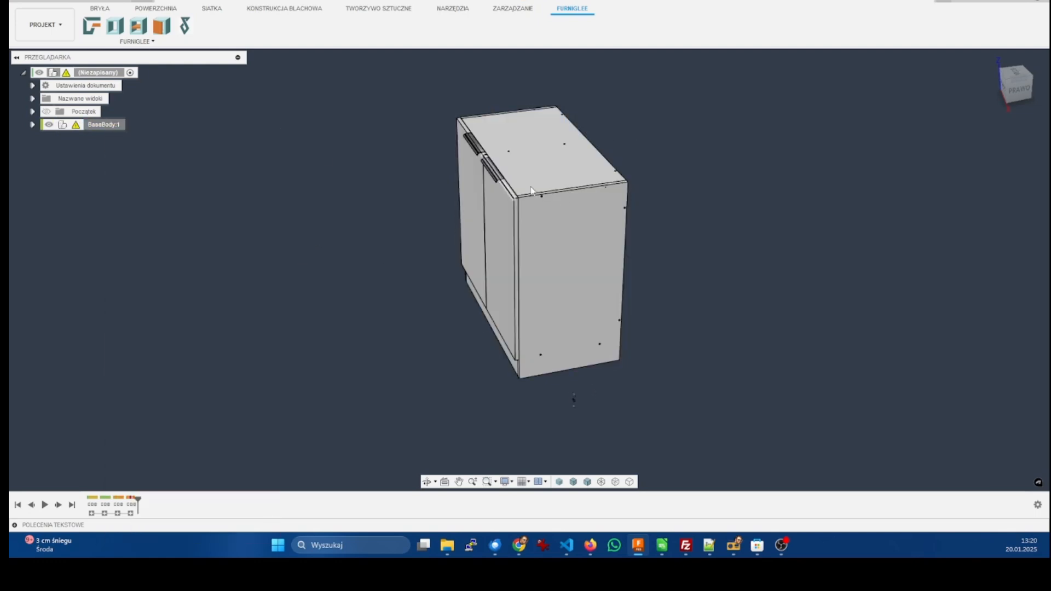
pyautogui.moveTo(602, 253); pyautogui.dragTo(625, 246, button='middle')
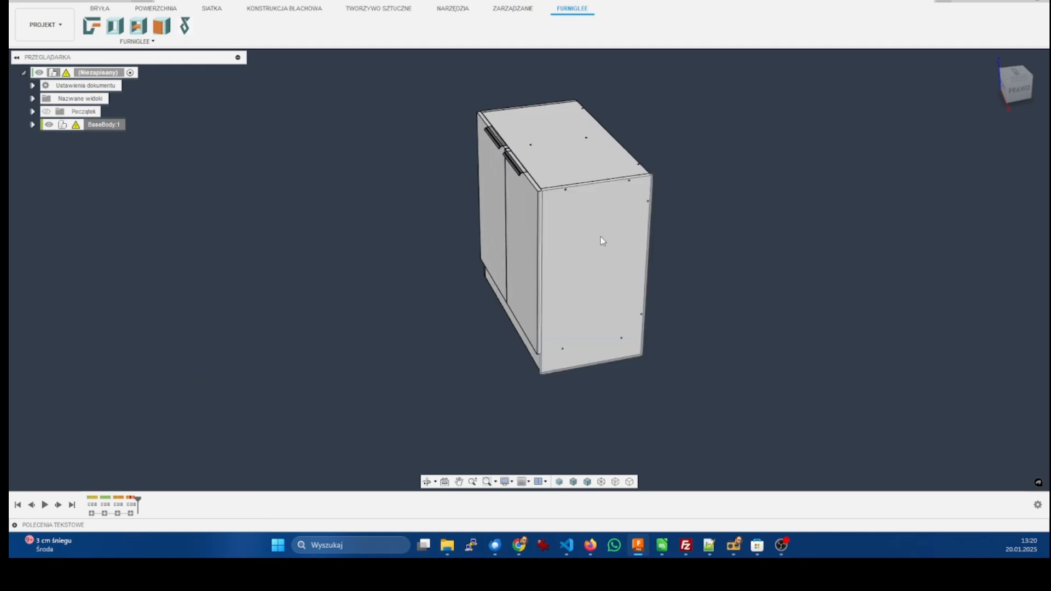
# Step: Create a new cabinet body 1120 mm wide, 500 mm deep and 900 mm high from 18.5 mm board, without partition or plinth
pyautogui.click(116, 28)
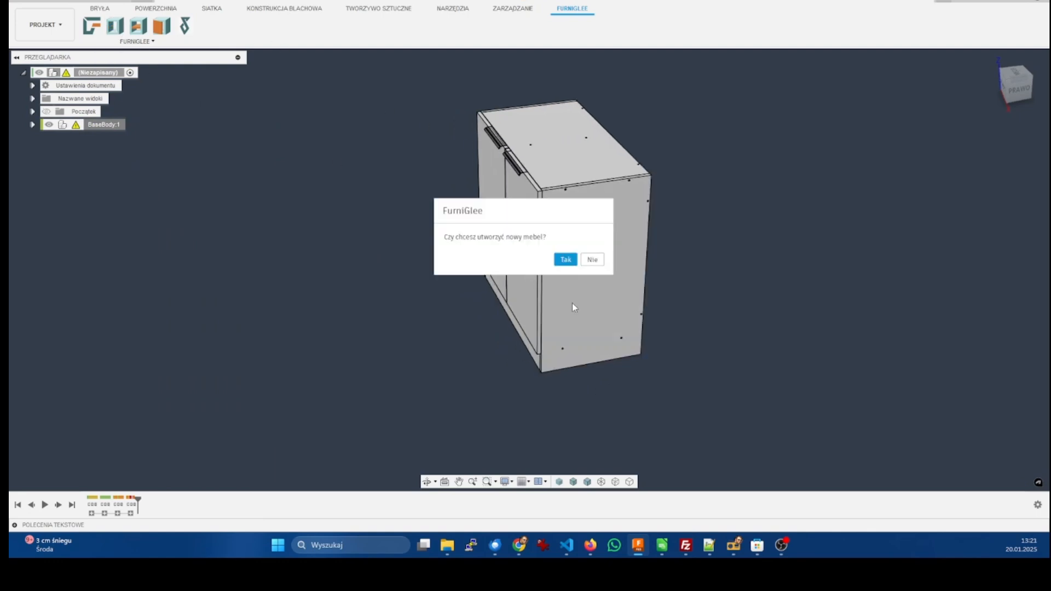
pyautogui.click(566, 260)
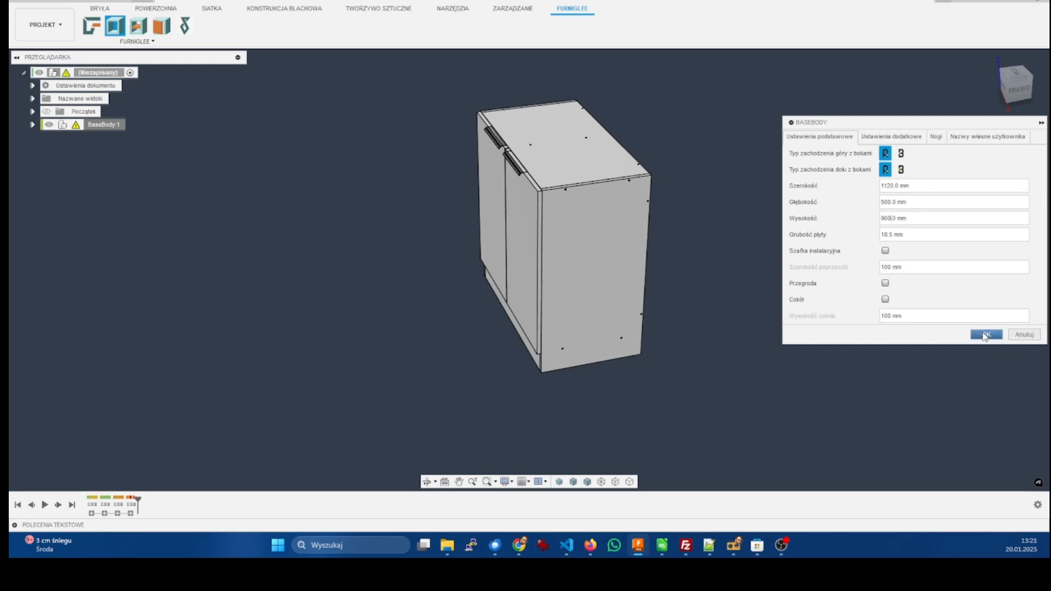
pyautogui.press('Return')
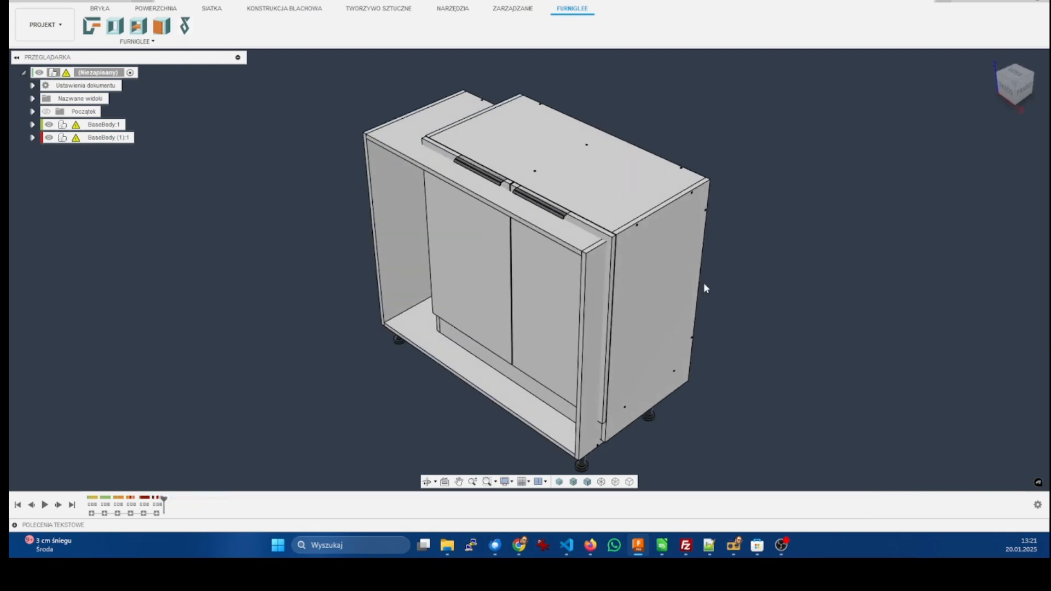
# Step: Move the new cabinet clear of the first one and look at both from the left side
pyautogui.scroll(-3, 331, 156)
pyautogui.moveTo(382, 141); pyautogui.dragTo(610, 230)
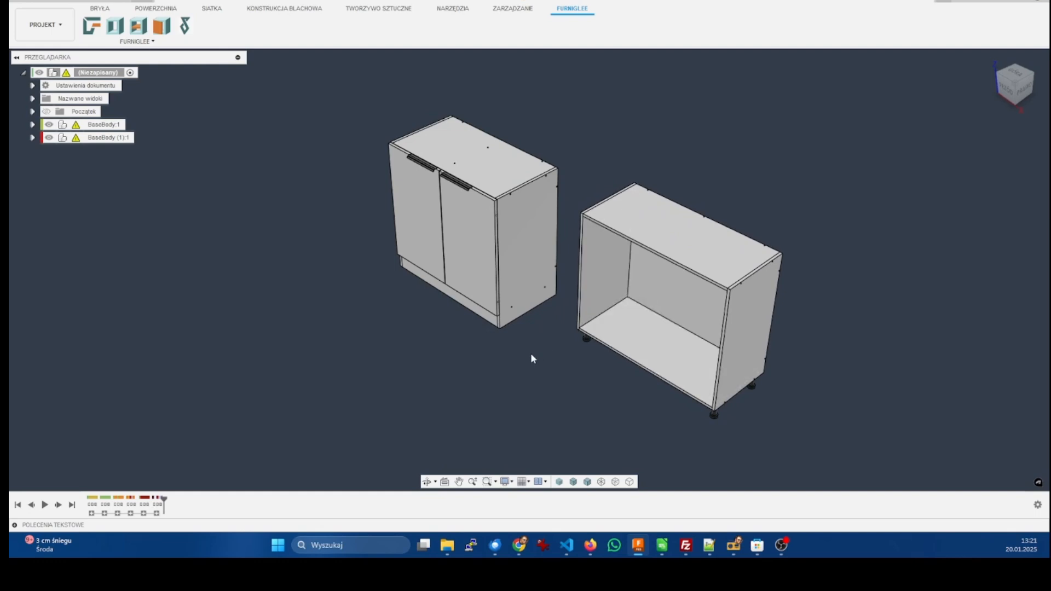
pyautogui.keyDown('shift'); pyautogui.moveTo(535, 327); pyautogui.dragTo(654, 311, button='middle'); pyautogui.keyUp('shift')
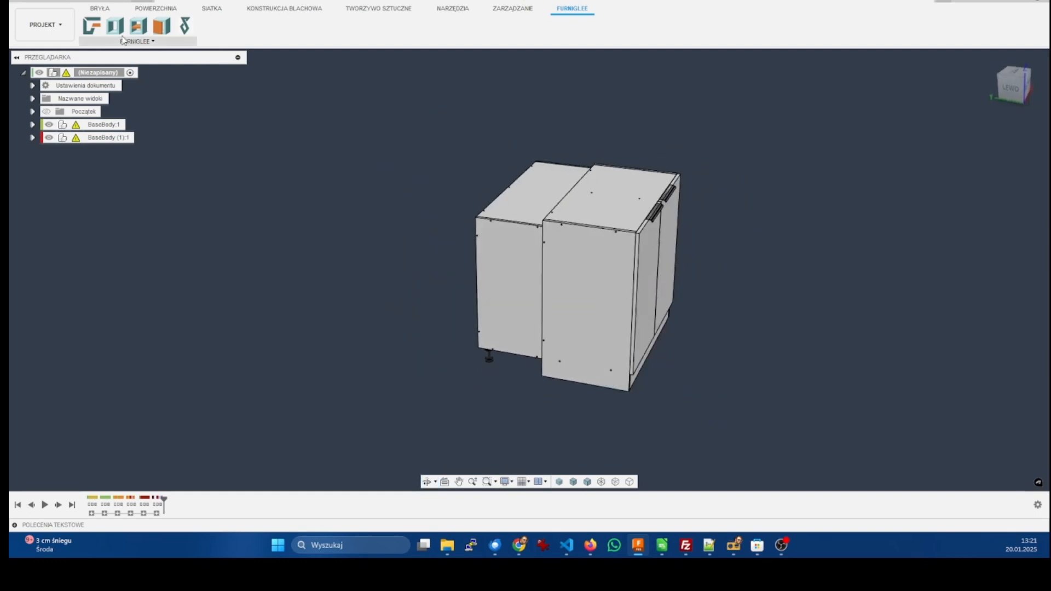
# Step: Start a joint (Połączenie) and pick the lower rear corner of the second cabinet's left side panel as Component 1
pyautogui.click(103, 9)
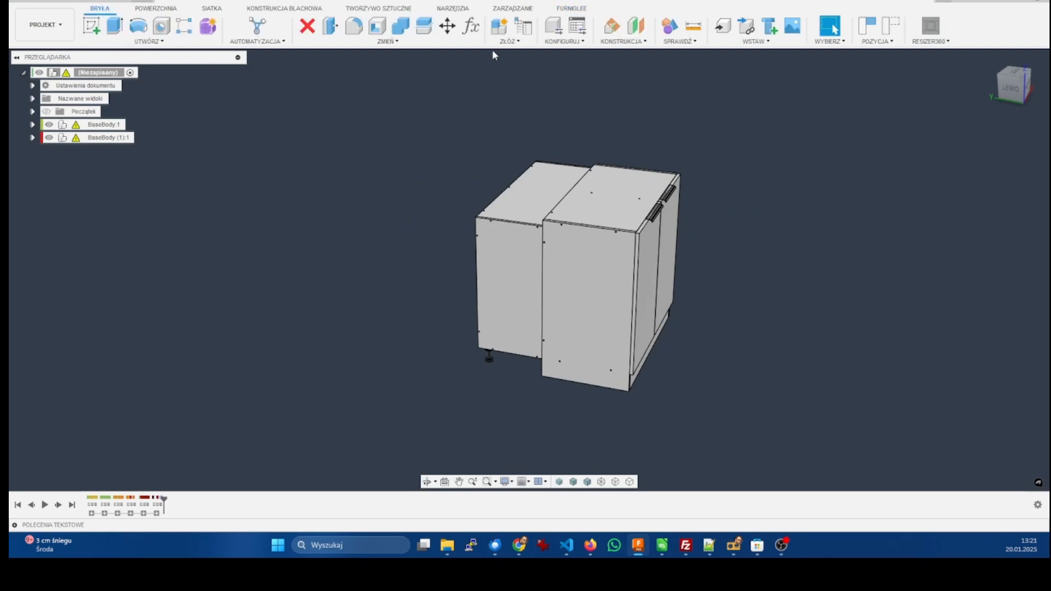
pyautogui.click(504, 42)
pyautogui.click(508, 66)
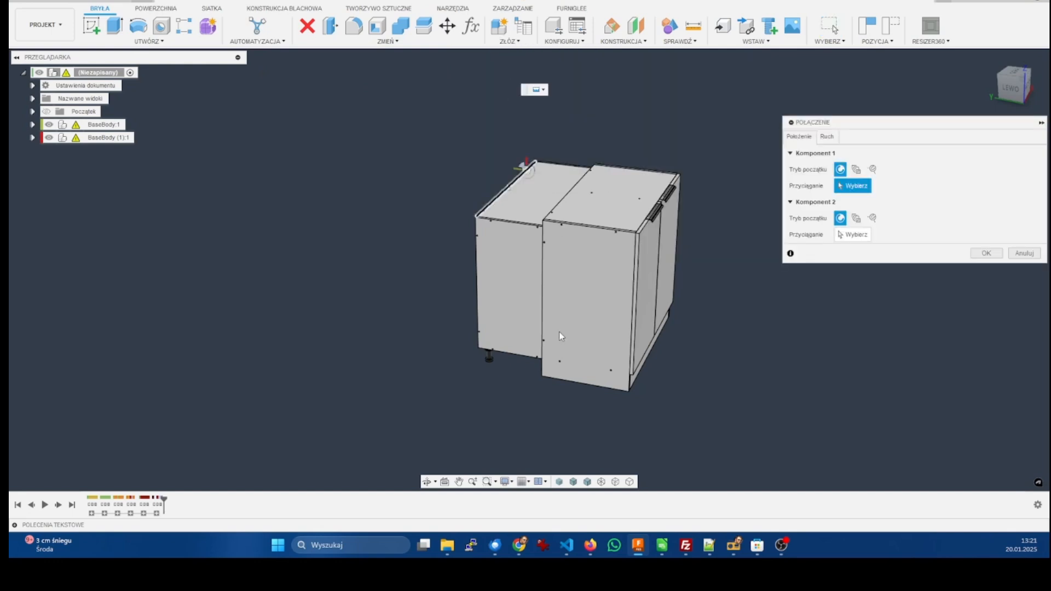
pyautogui.click(476, 349)
pyautogui.keyDown('shift'); pyautogui.moveTo(616, 288); pyautogui.dragTo(530, 284, button='middle'); pyautogui.keyUp('shift')
pyautogui.scroll(5, 559, 298)
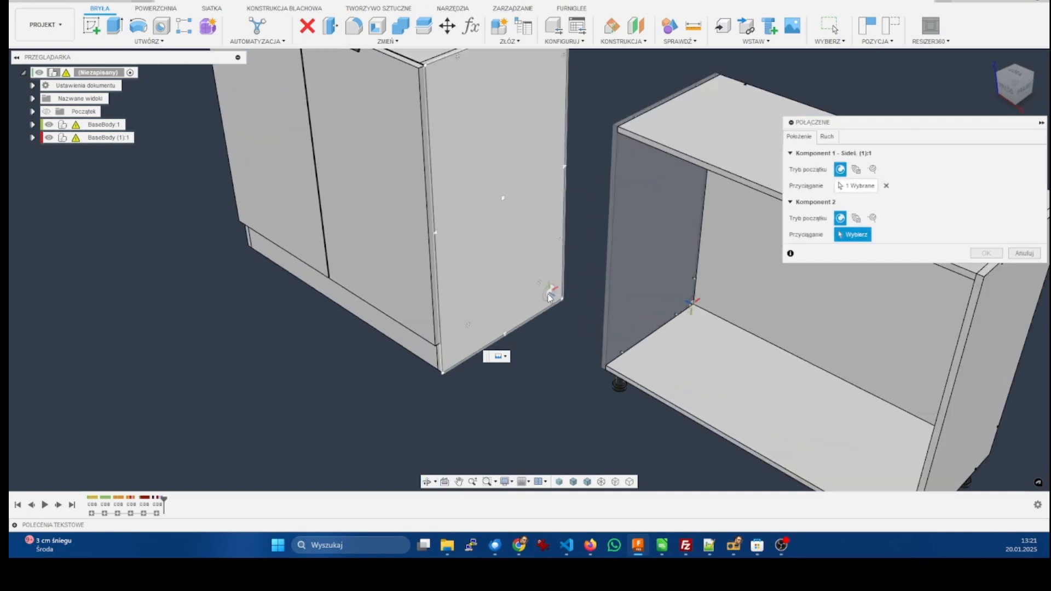
# Step: Snap Component 2 to the lower rear corner of the first cabinet's right side panel, rotate by 90 deg and apply the joint
pyautogui.click(546, 282)
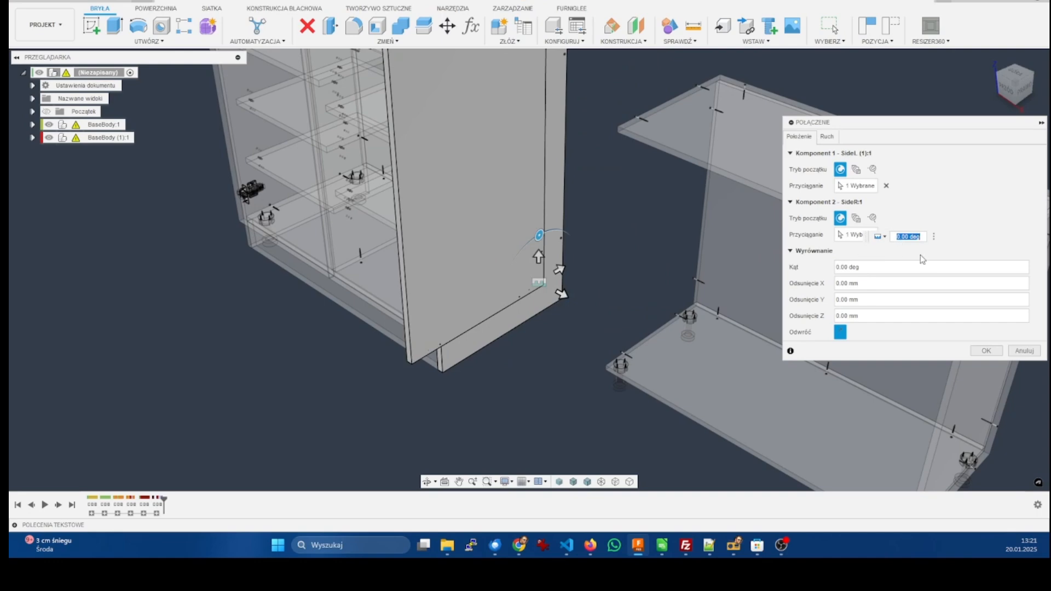
pyautogui.click(854, 235)
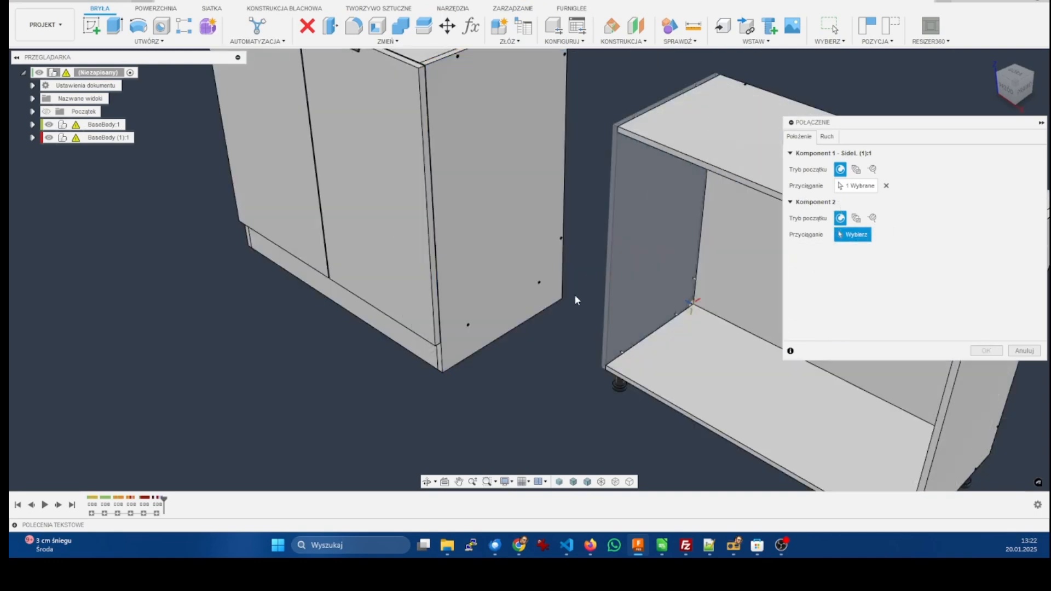
pyautogui.click(564, 300)
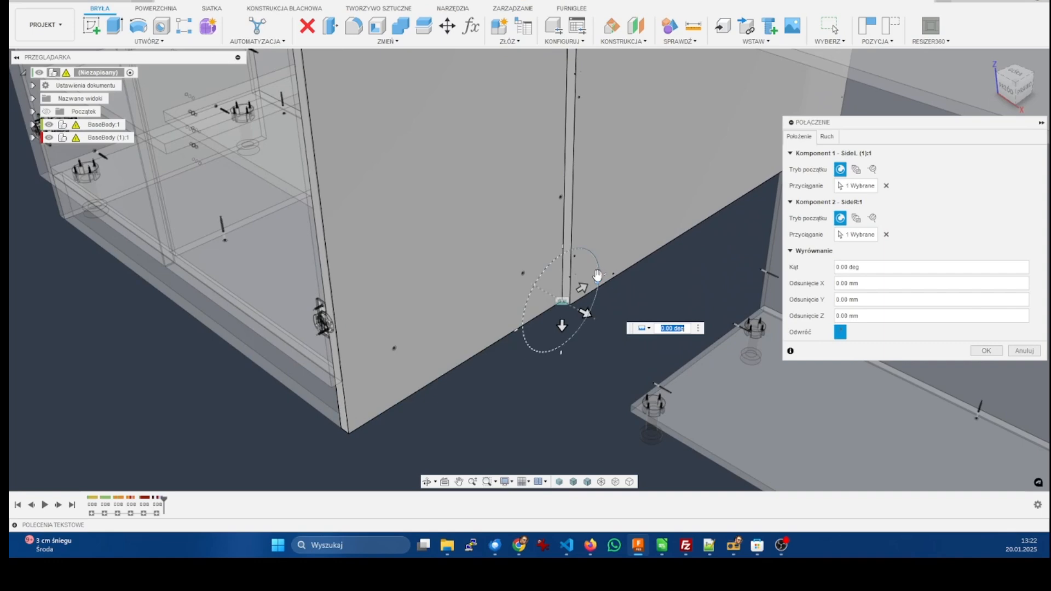
pyautogui.moveTo(598, 275); pyautogui.dragTo(560, 250)
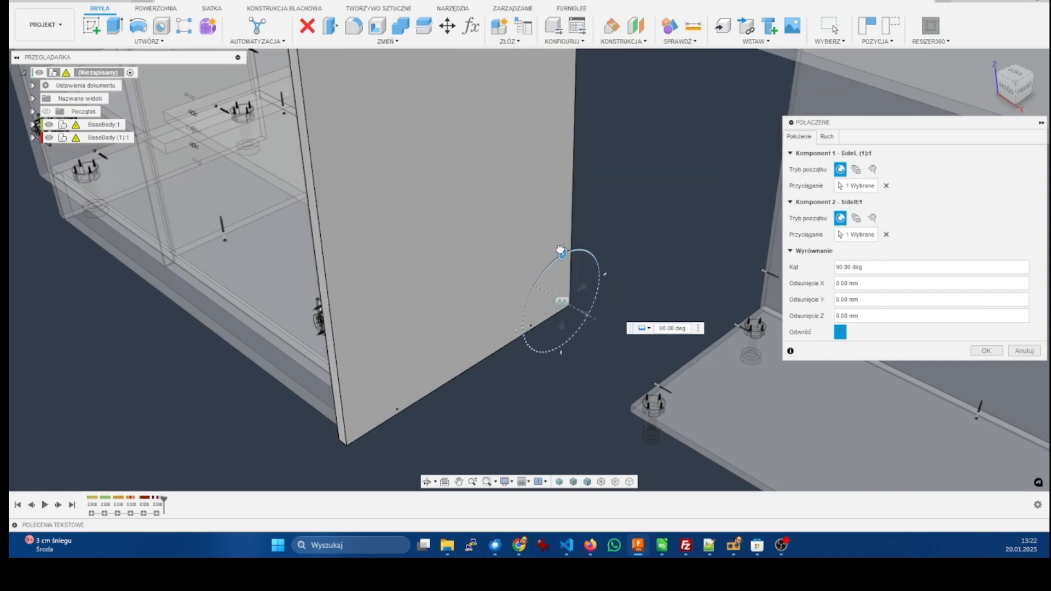
pyautogui.click(987, 354)
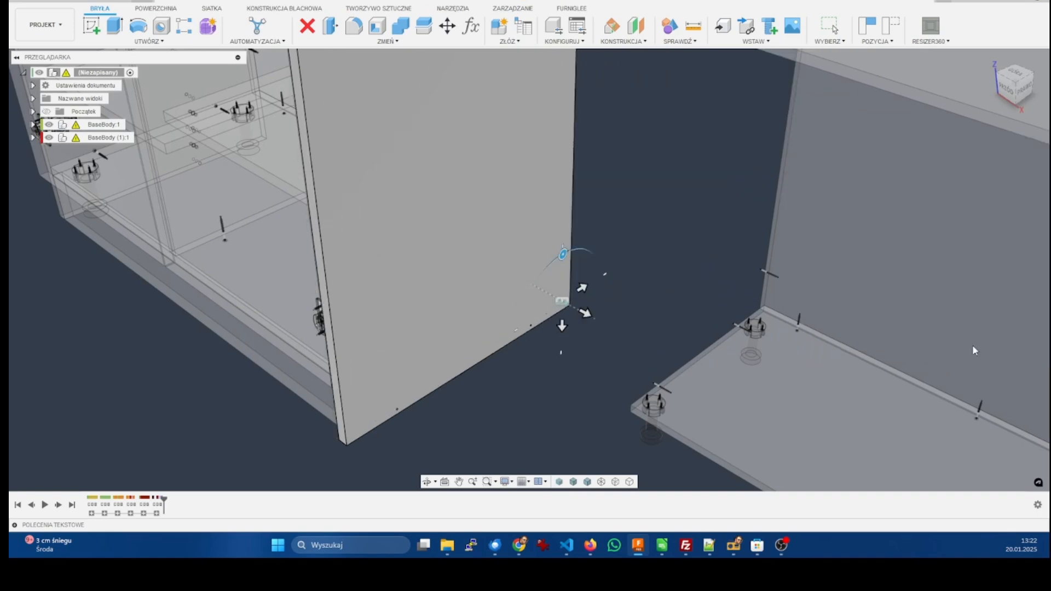
pyautogui.scroll(-4, 547, 307)
pyautogui.scroll(-3, 556, 288)
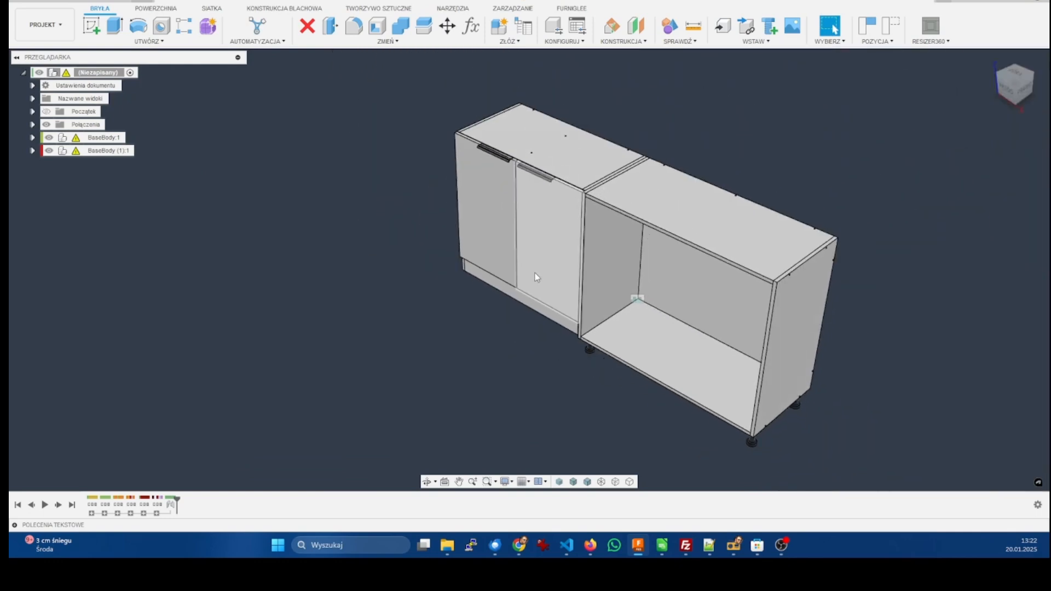
pyautogui.keyDown('shift'); pyautogui.moveTo(736, 144); pyautogui.dragTo(715, 116, button='middle'); pyautogui.keyUp('shift')
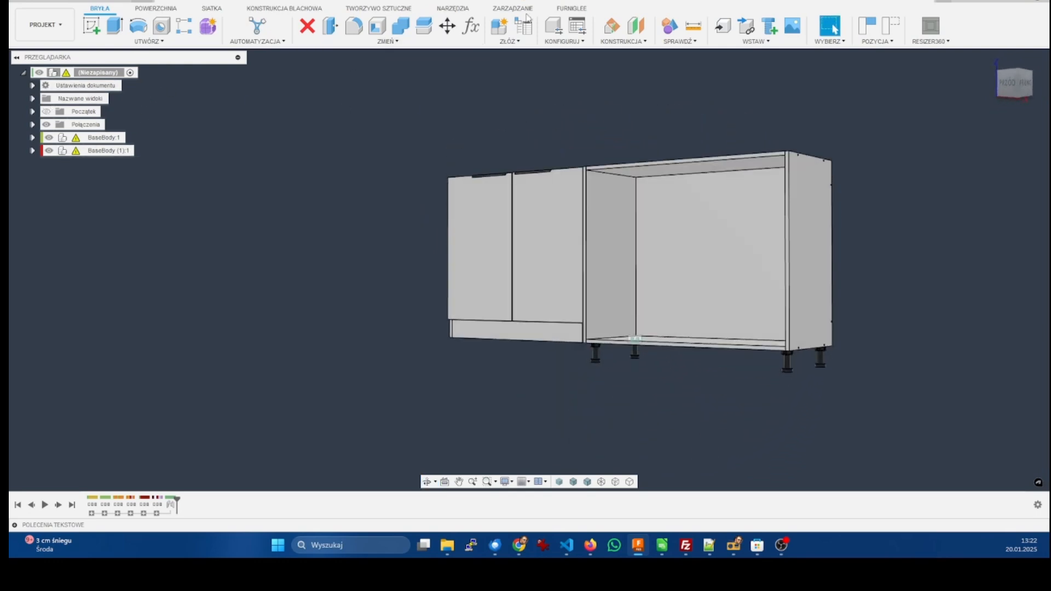
# Step: Edit the existing second cabinet with the FurniGlee body command, without creating new furniture, and add a partition (Przegroda) to it
pyautogui.click(570, 9)
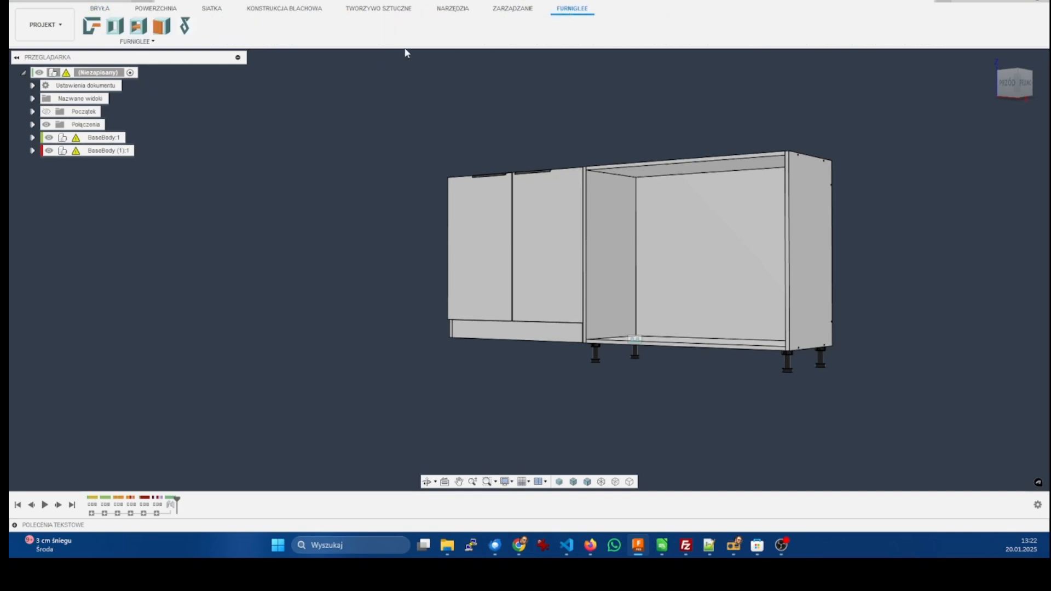
pyautogui.click(115, 25)
pyautogui.click(592, 260)
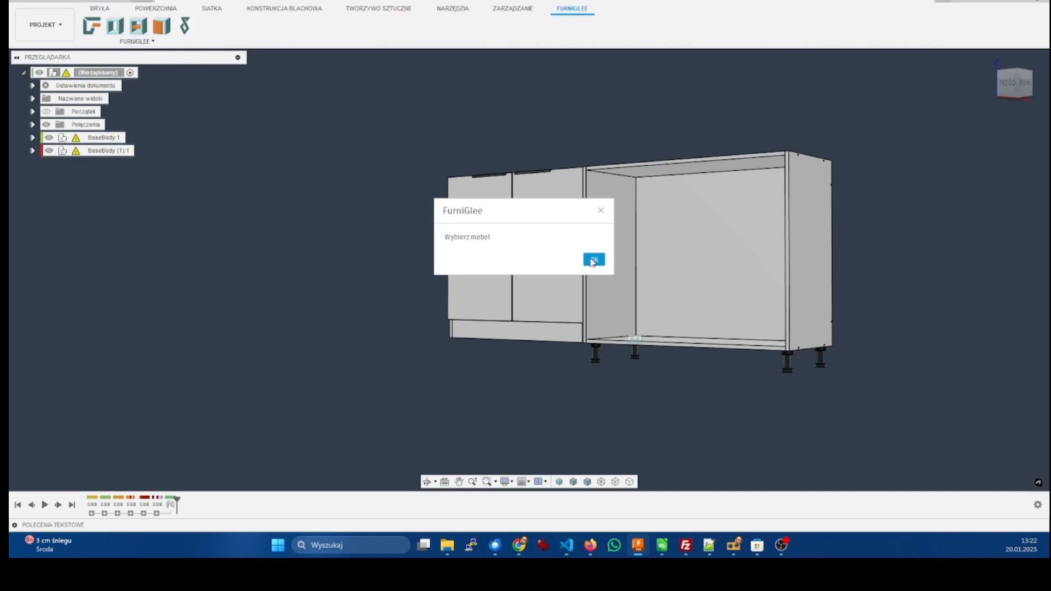
pyautogui.click(594, 260)
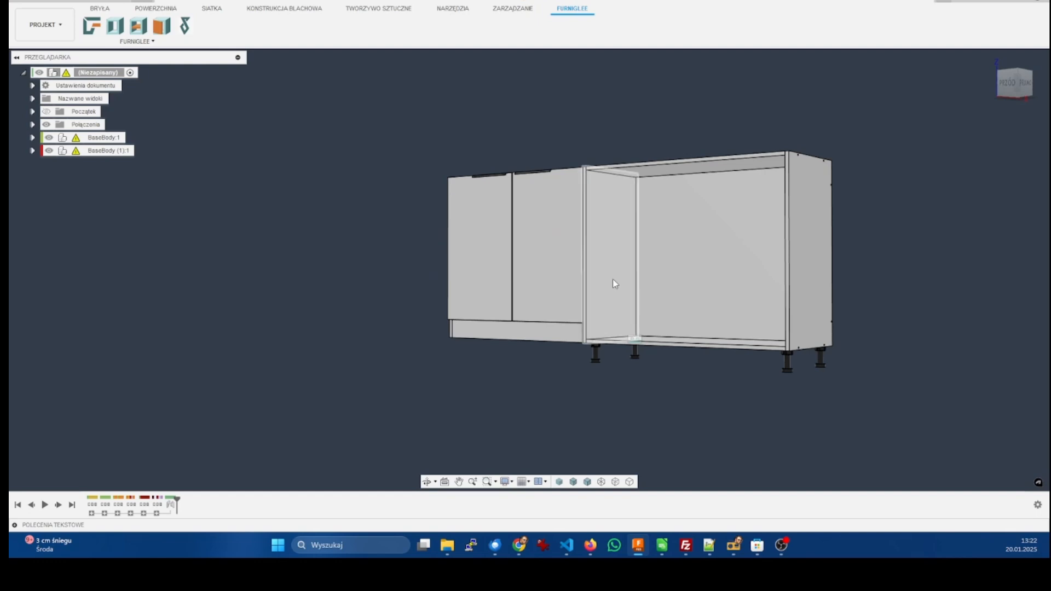
pyautogui.click(639, 260)
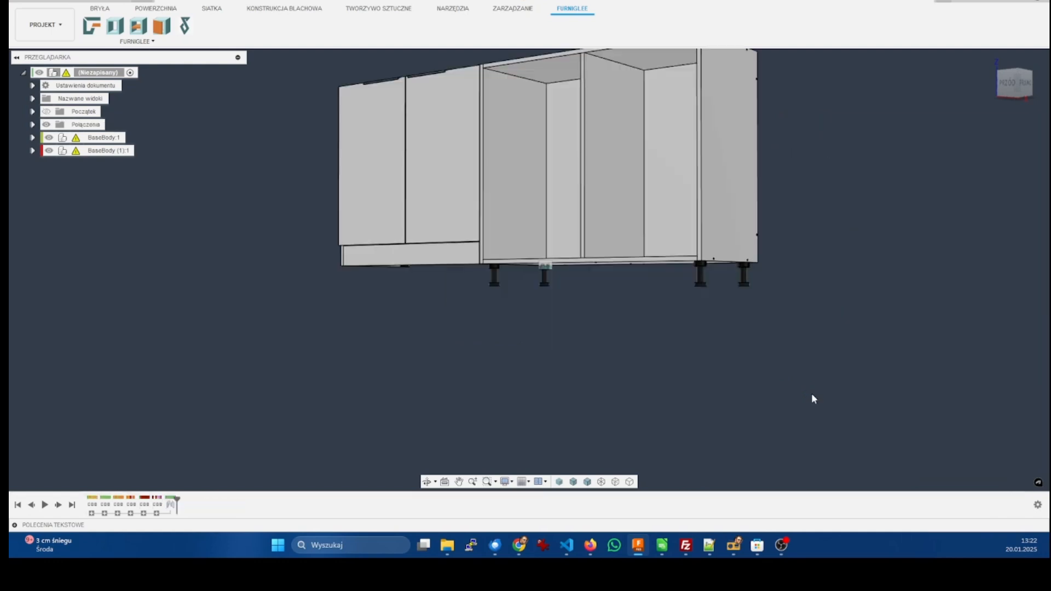
pyautogui.keyDown('shift'); pyautogui.moveTo(683, 365); pyautogui.dragTo(684, 378, button='middle'); pyautogui.keyUp('shift')
pyautogui.scroll(-3, 628, 378)
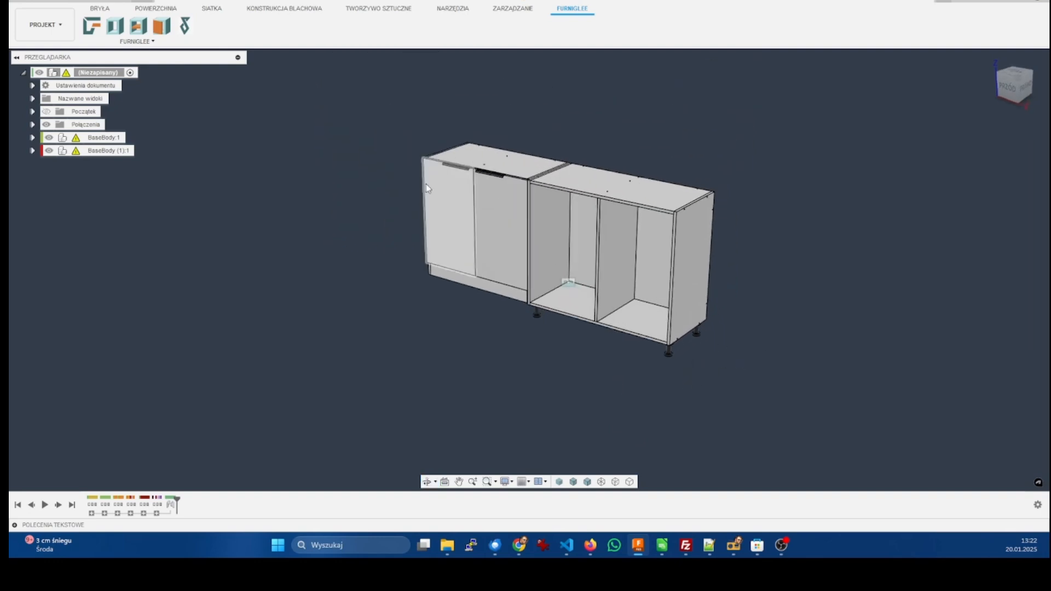
# Step: Create a third cabinet 1120 × 500 × 900 mm with a partition and 100 mm plinth, and move it clear beyond the second cabinet
pyautogui.click(113, 31)
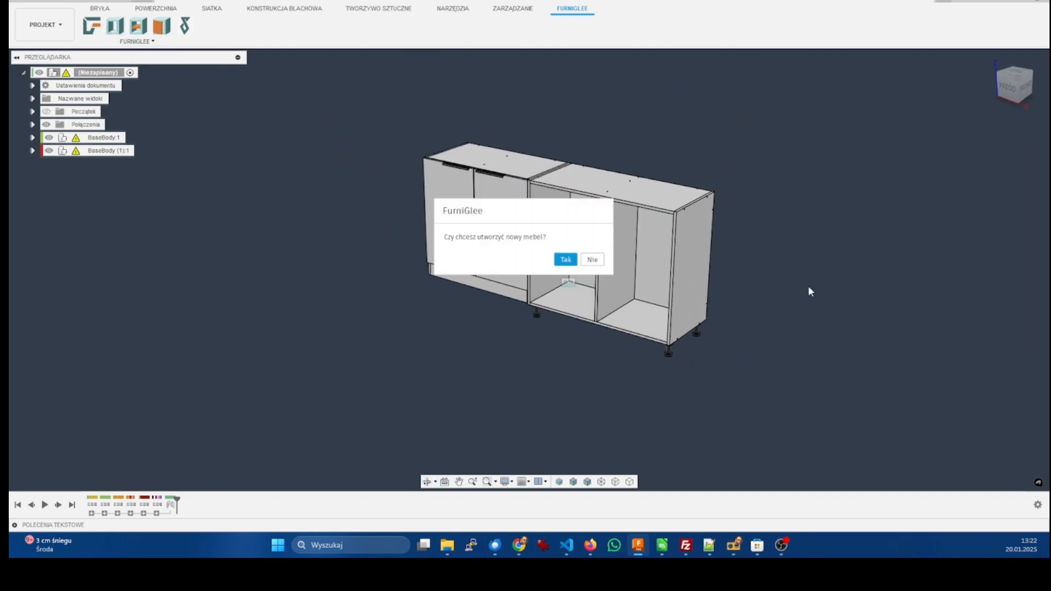
pyautogui.click(560, 263)
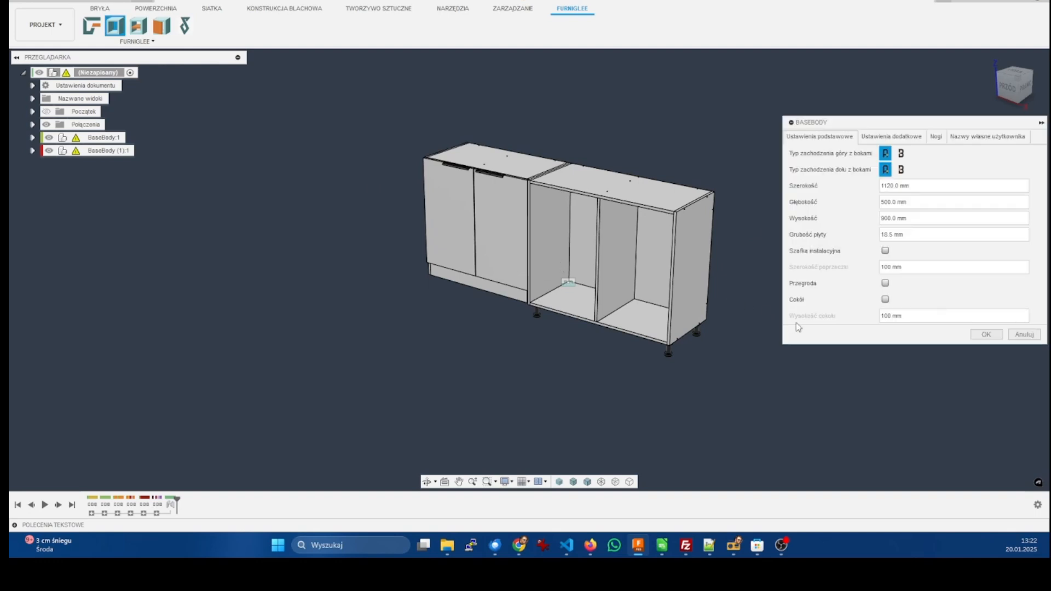
pyautogui.click(885, 283)
pyautogui.click(886, 300)
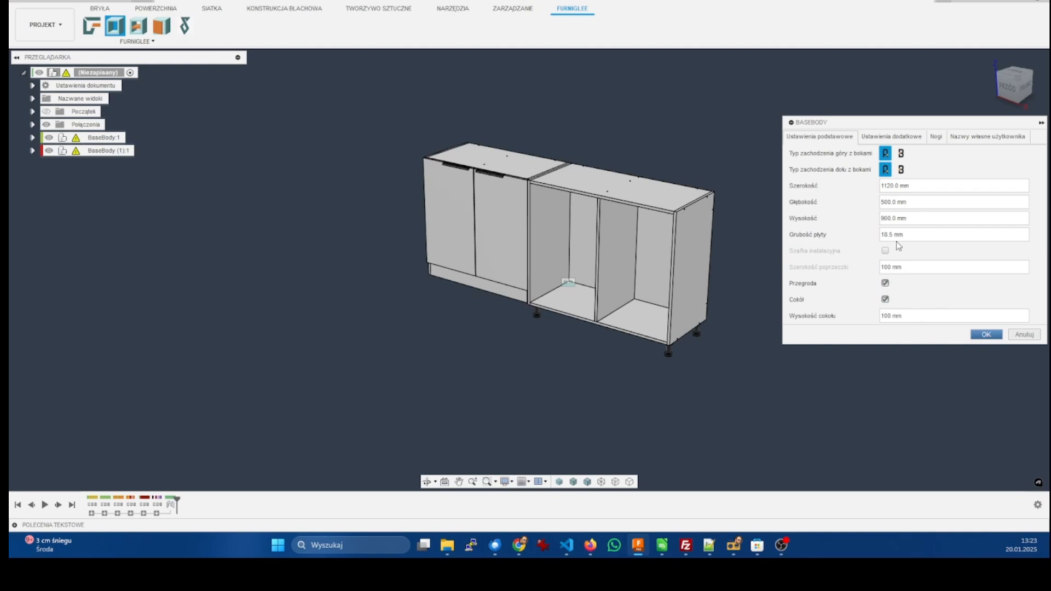
pyautogui.press('Return')
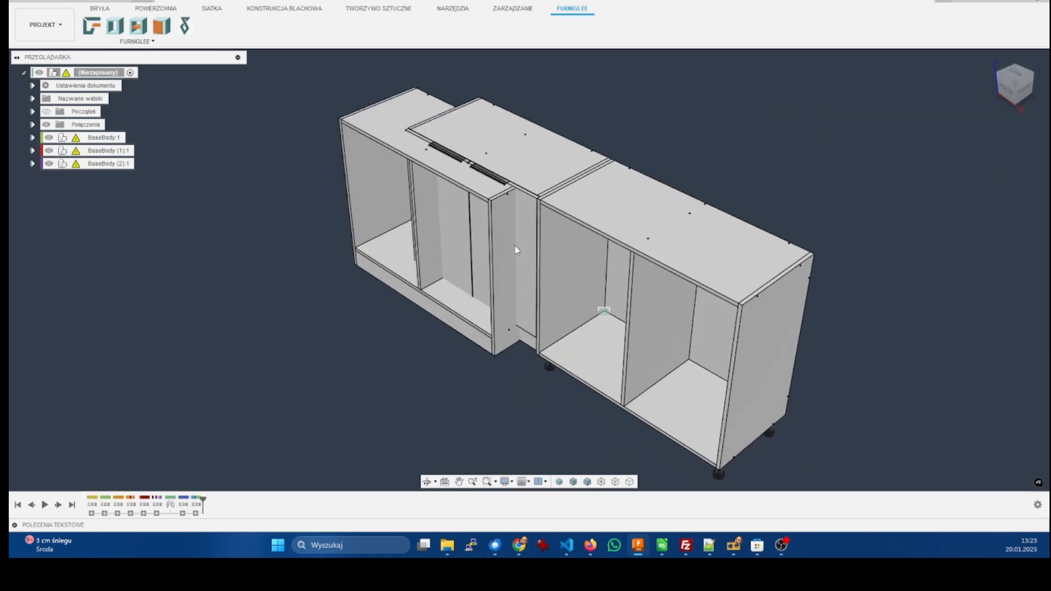
pyautogui.moveTo(386, 127); pyautogui.dragTo(894, 261)
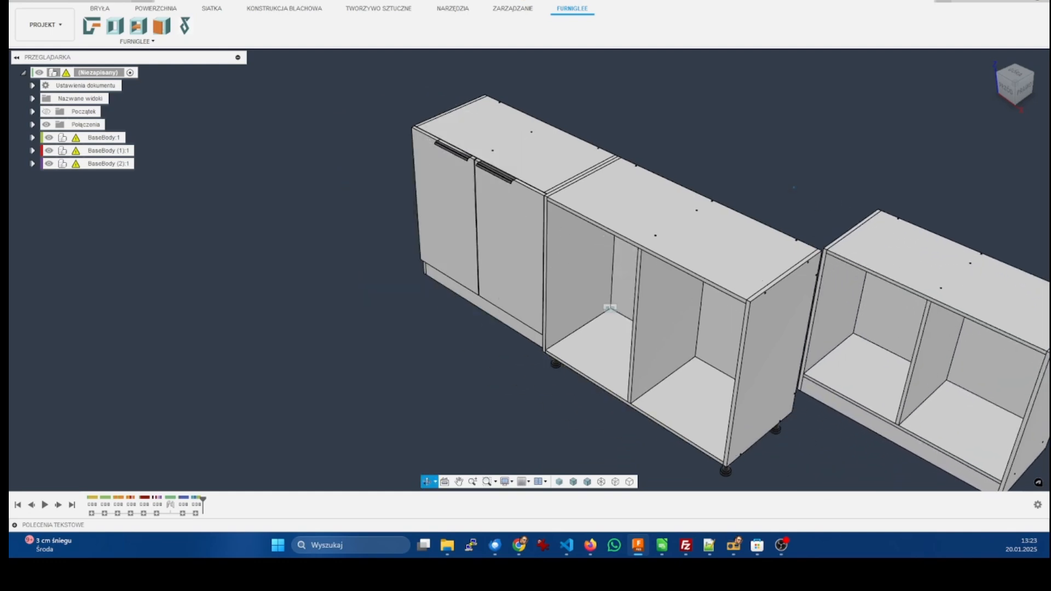
pyautogui.keyDown('shift'); pyautogui.moveTo(794, 188); pyautogui.dragTo(734, 103, button='middle'); pyautogui.keyUp('shift')
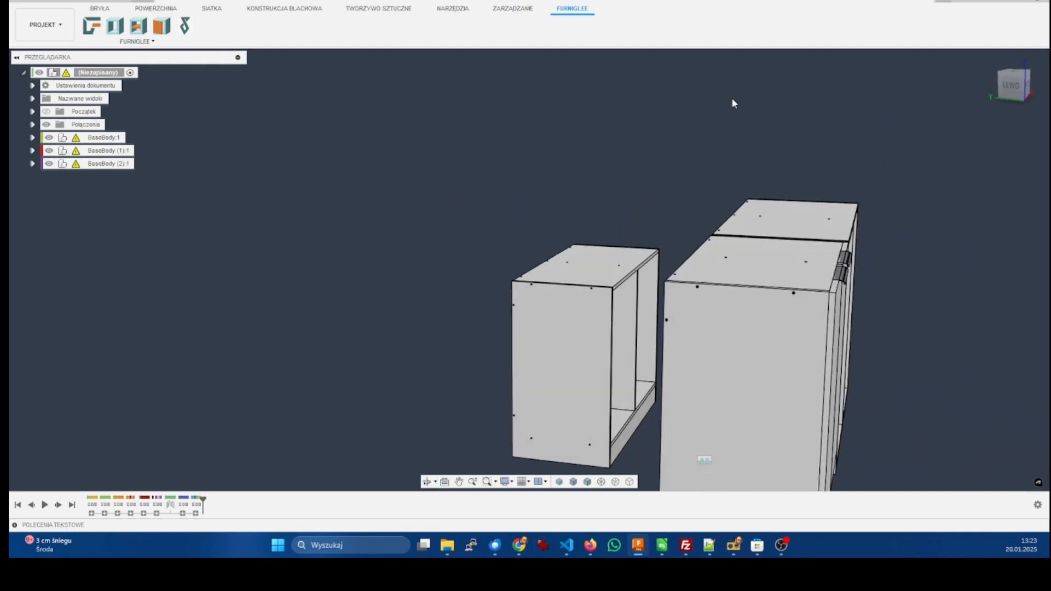
# Step: Start another joint and pick the lower rear corner of the third cabinet's left side panel as Component 1
pyautogui.click(99, 9)
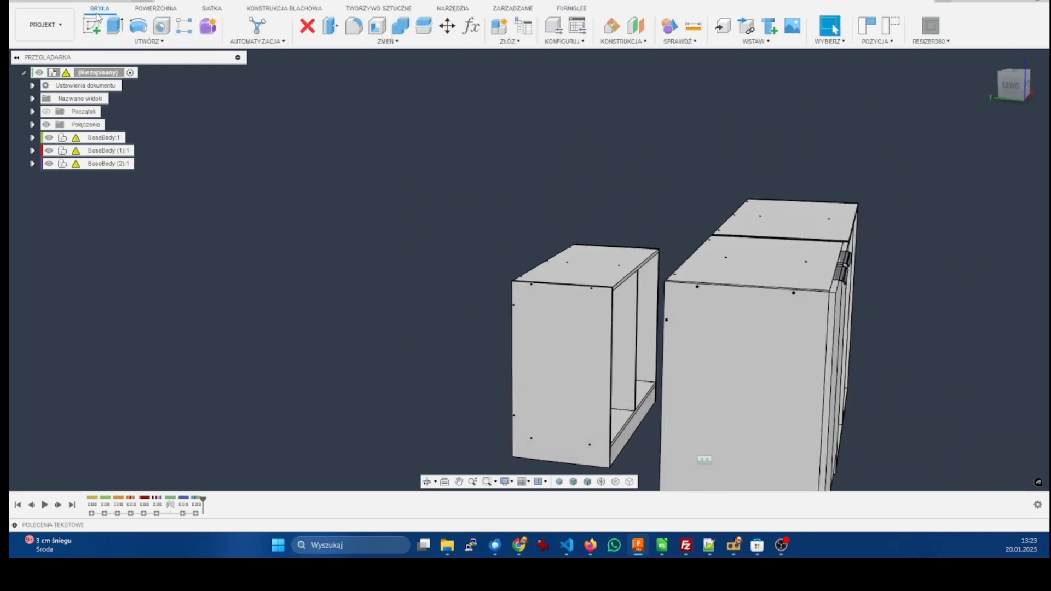
pyautogui.click(512, 42)
pyautogui.click(515, 63)
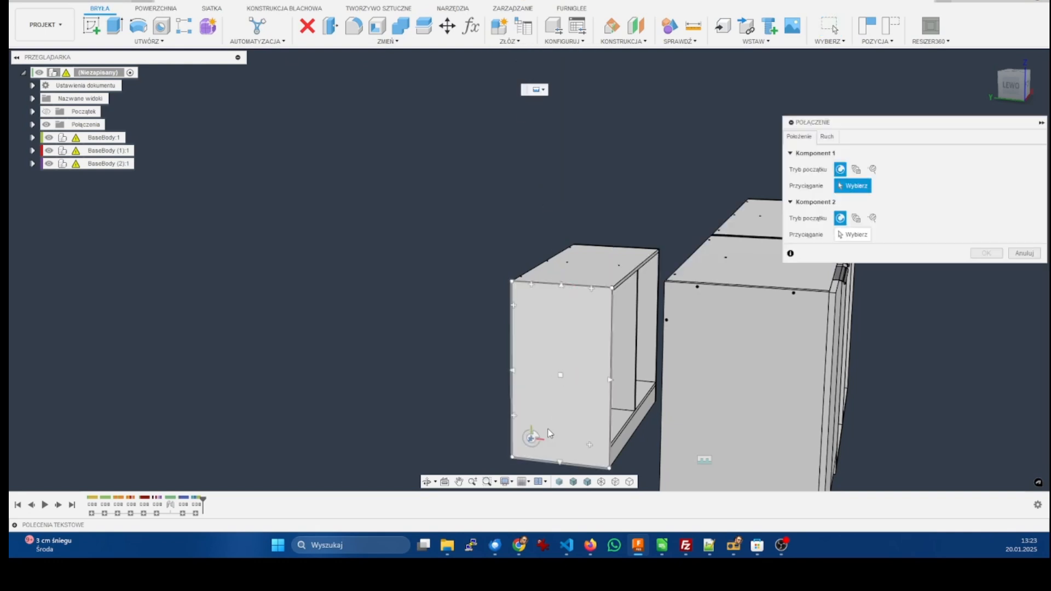
pyautogui.scroll(2, 572, 424)
pyautogui.click(560, 353)
pyautogui.moveTo(560, 354); pyautogui.dragTo(574, 219, button='middle')
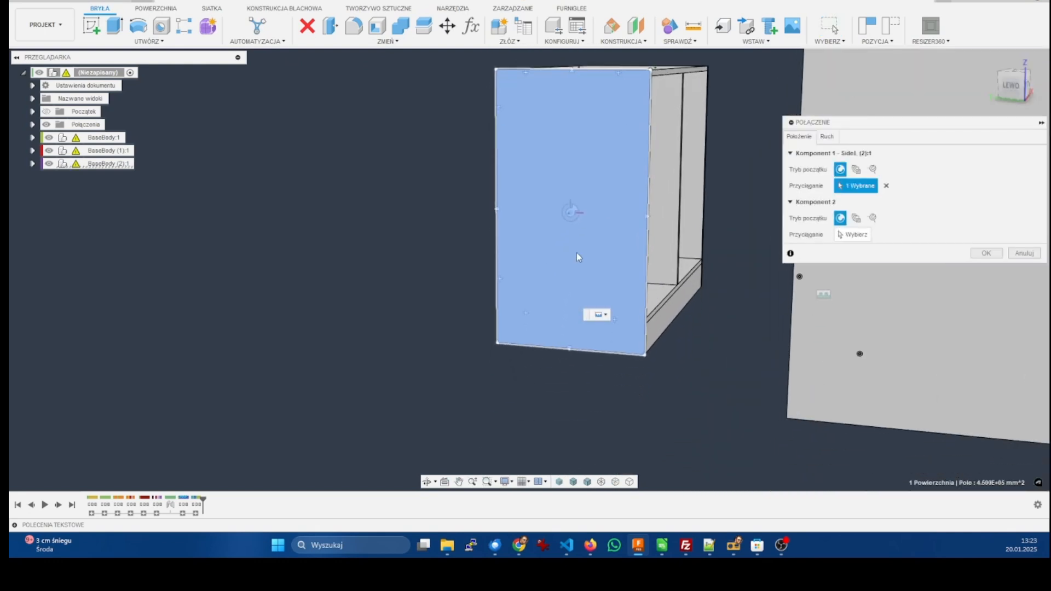
pyautogui.click(499, 343)
pyautogui.scroll(-3, 570, 408)
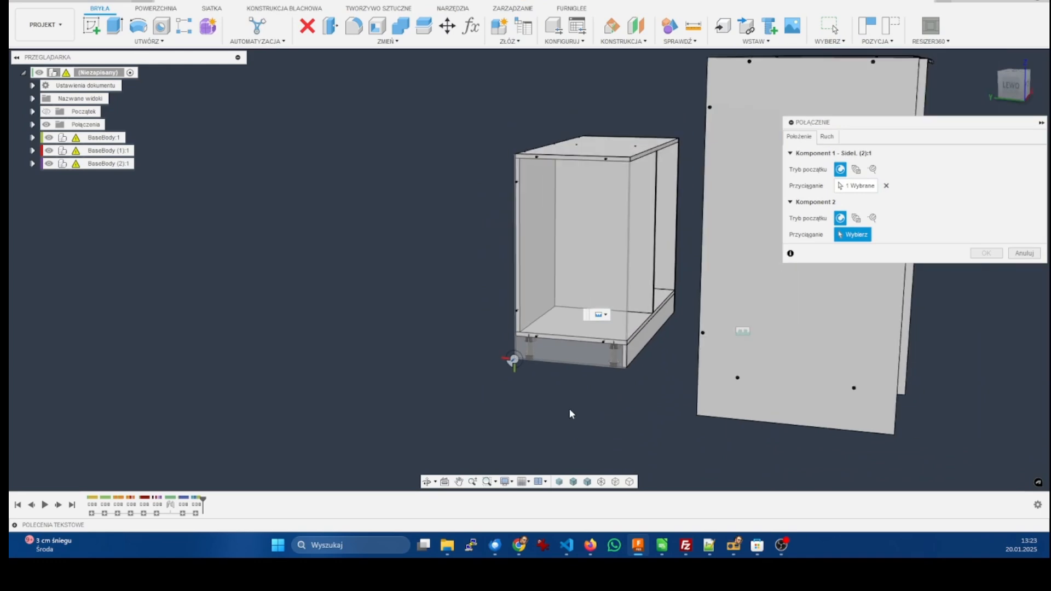
# Step: Snap Component 2 to the lower rear corner of the second cabinet's right side panel and apply the joint
pyautogui.keyDown('shift'); pyautogui.moveTo(787, 332); pyautogui.dragTo(652, 333, button='middle'); pyautogui.keyUp('shift')
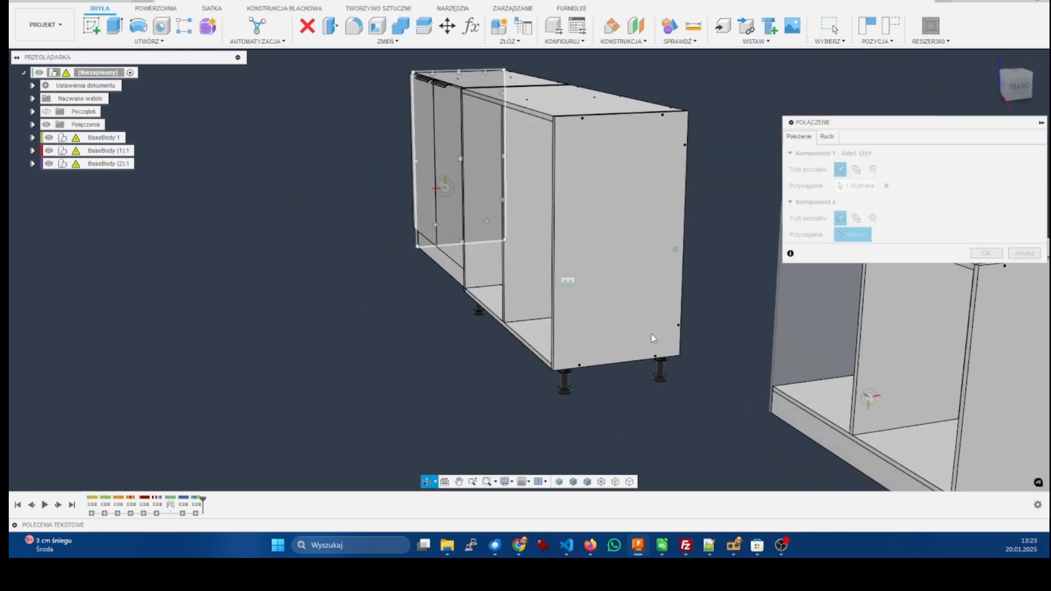
pyautogui.scroll(3, 652, 332)
pyautogui.scroll(2, 651, 332)
pyautogui.click(661, 381)
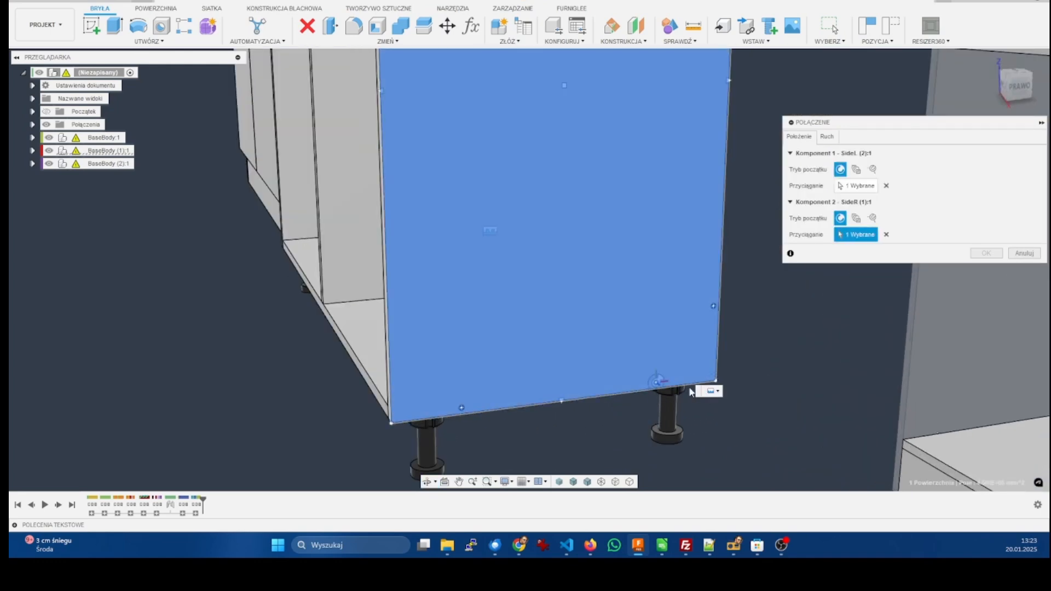
pyautogui.click(710, 392)
pyautogui.click(717, 376)
pyautogui.click(986, 351)
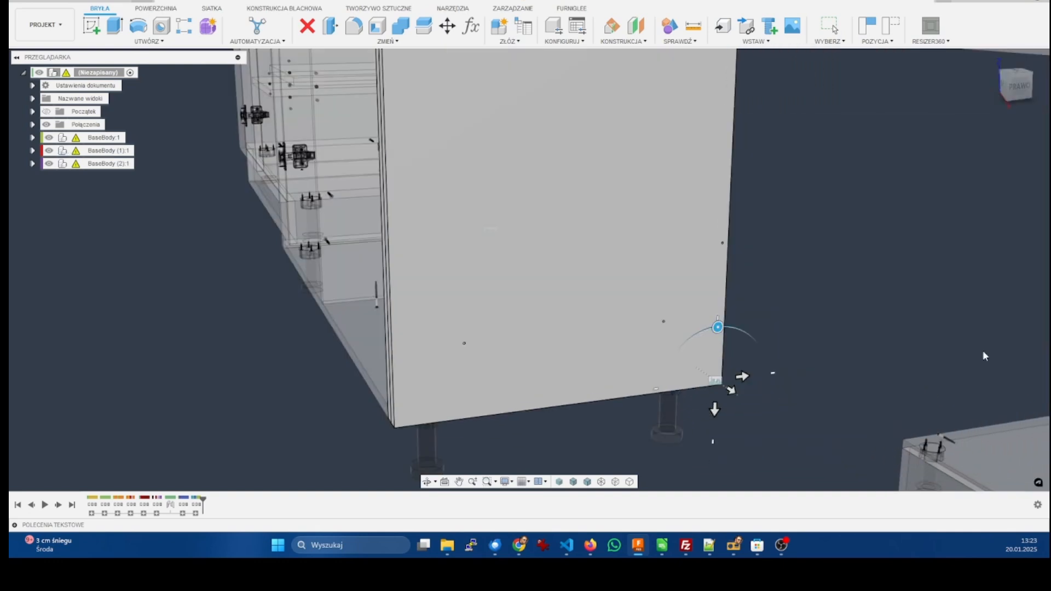
pyautogui.scroll(-3, 959, 333)
pyautogui.scroll(-2, 602, 263)
pyautogui.scroll(-1, 640, 239)
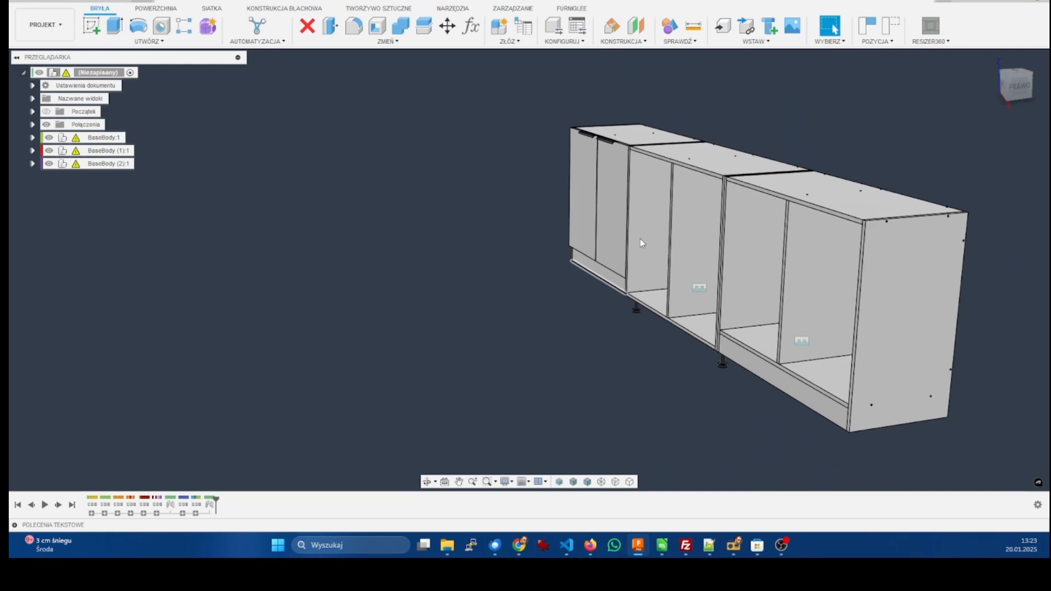
pyautogui.keyDown('shift'); pyautogui.moveTo(639, 238); pyautogui.dragTo(680, 232, button='middle'); pyautogui.keyUp('shift')
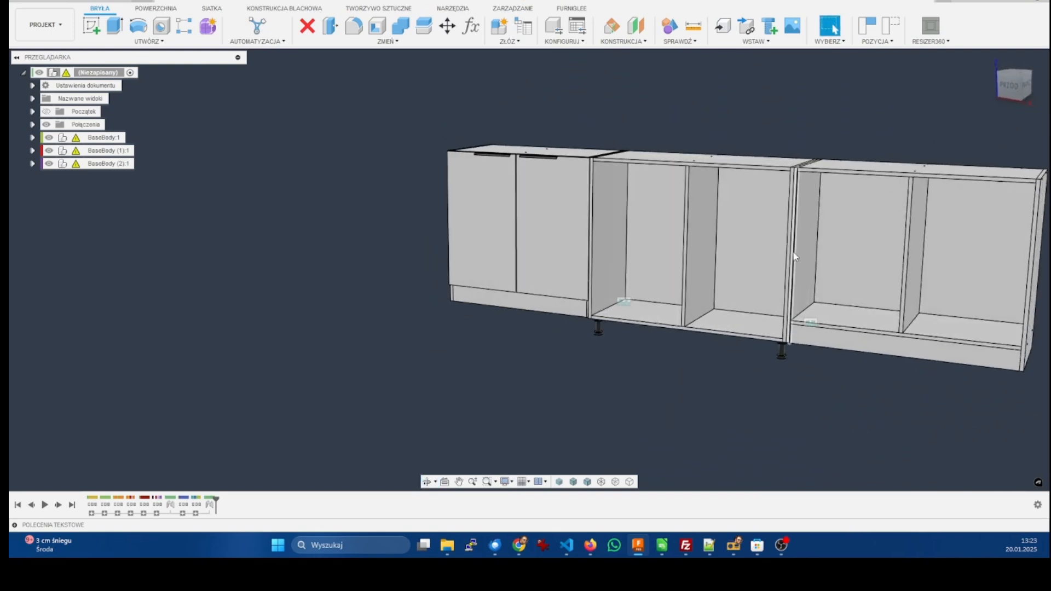